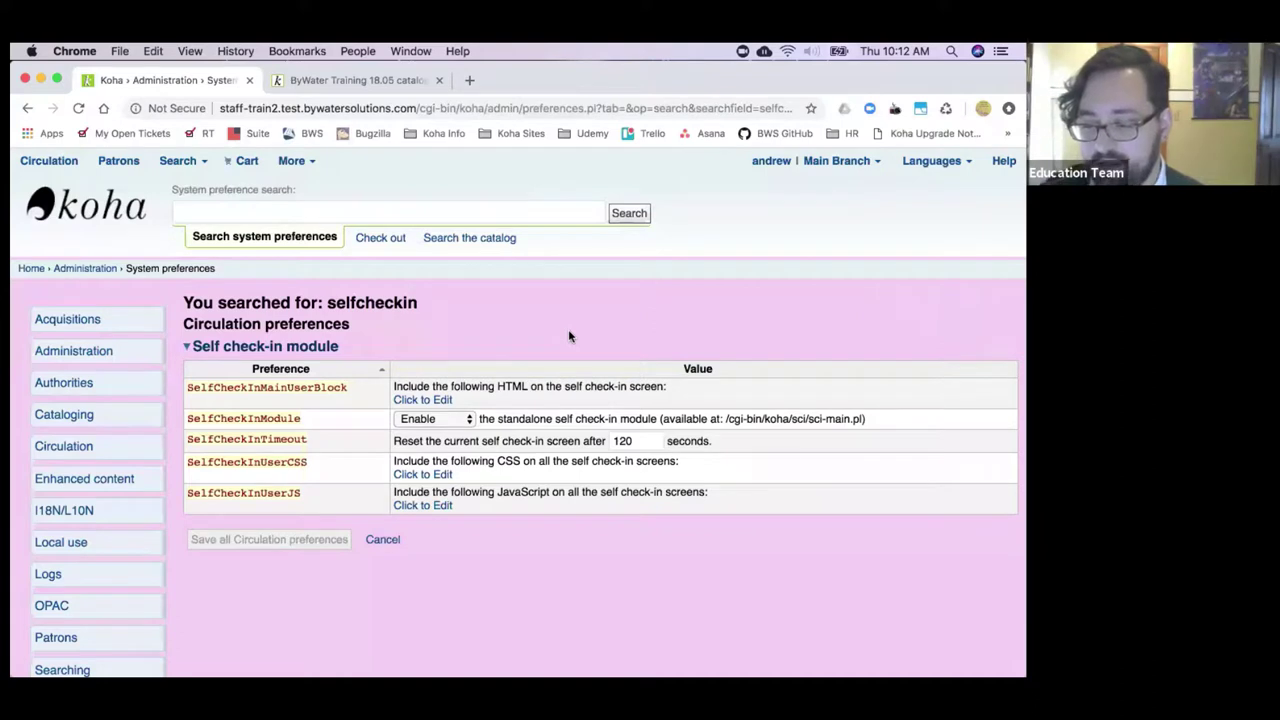
Step: Copy the self check-in module path /cgi-bin/koha/sci/sci-main.pl from the SelfCheckInModule preference
{"action": "scroll", "coordinate": [568, 329], "scroll_direction": "down", "scroll_amount": 4}
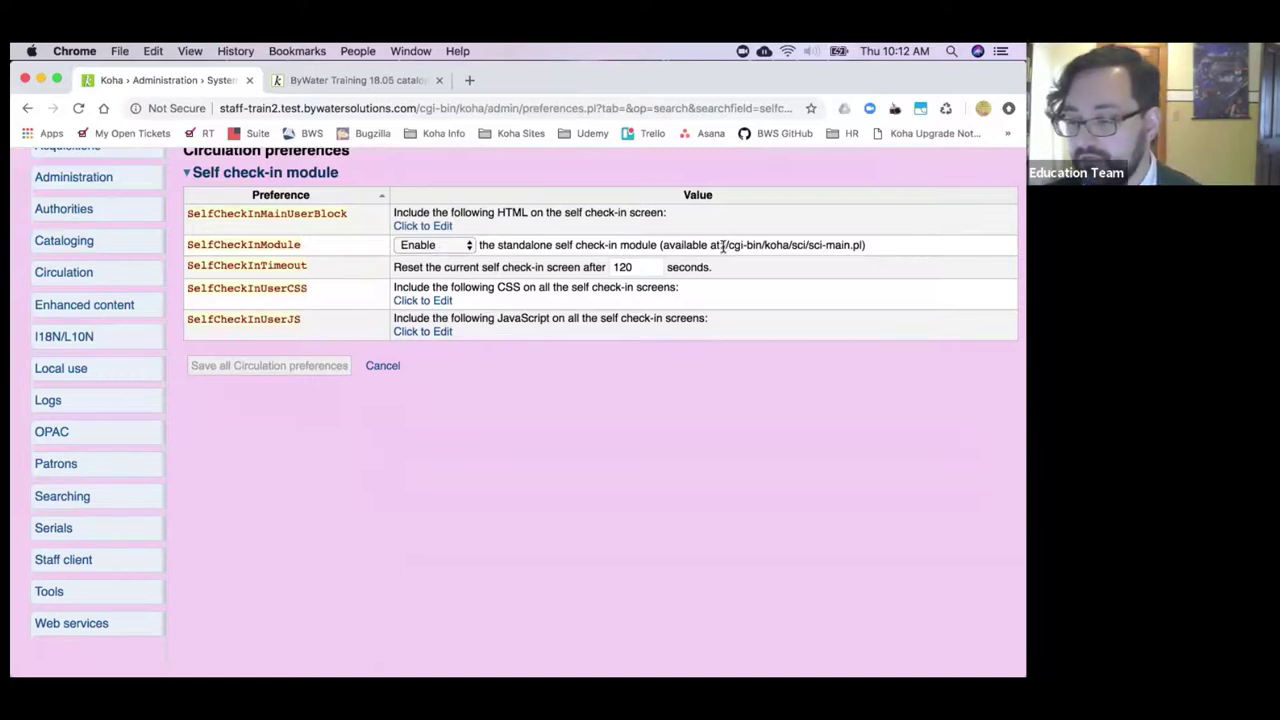
{"action": "left_click_drag", "start_coordinate": [724, 246], "coordinate": [862, 246]}
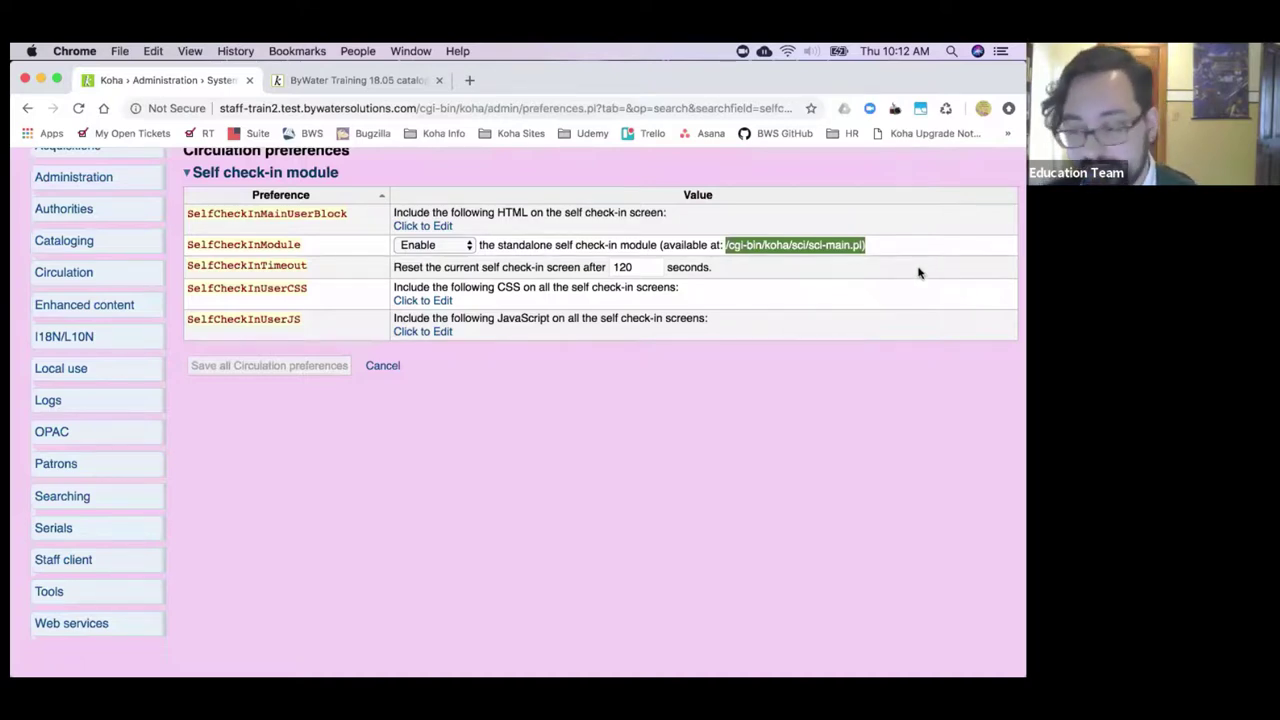
{"action": "left_click", "coordinate": [872, 266]}
{"action": "scroll", "coordinate": [825, 264], "scroll_direction": "up", "scroll_amount": 1}
{"action": "left_click_drag", "start_coordinate": [727, 247], "coordinate": [868, 249]}
{"action": "key", "text": "super+c"}
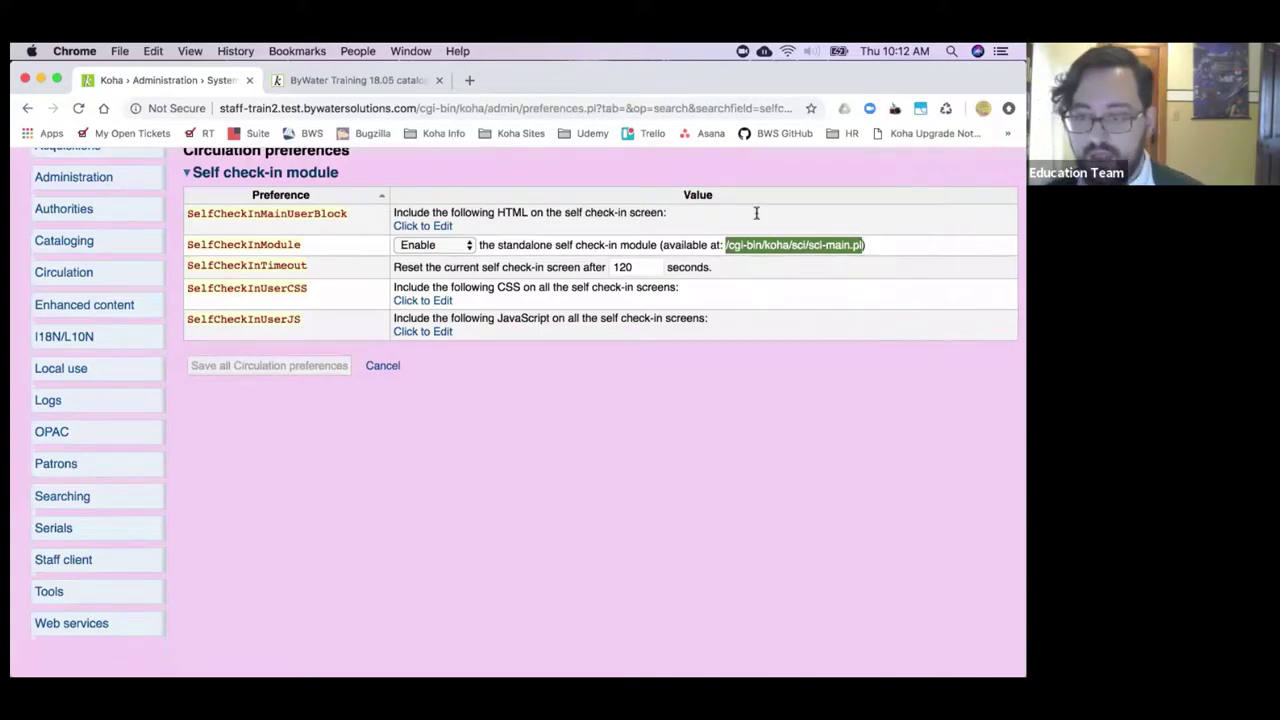
Step: Load the self check-in page on the public catalog site by replacing the path after its domain with the copied one
{"action": "left_click", "coordinate": [380, 81]}
{"action": "scroll", "coordinate": [389, 266], "scroll_direction": "up", "scroll_amount": 5}
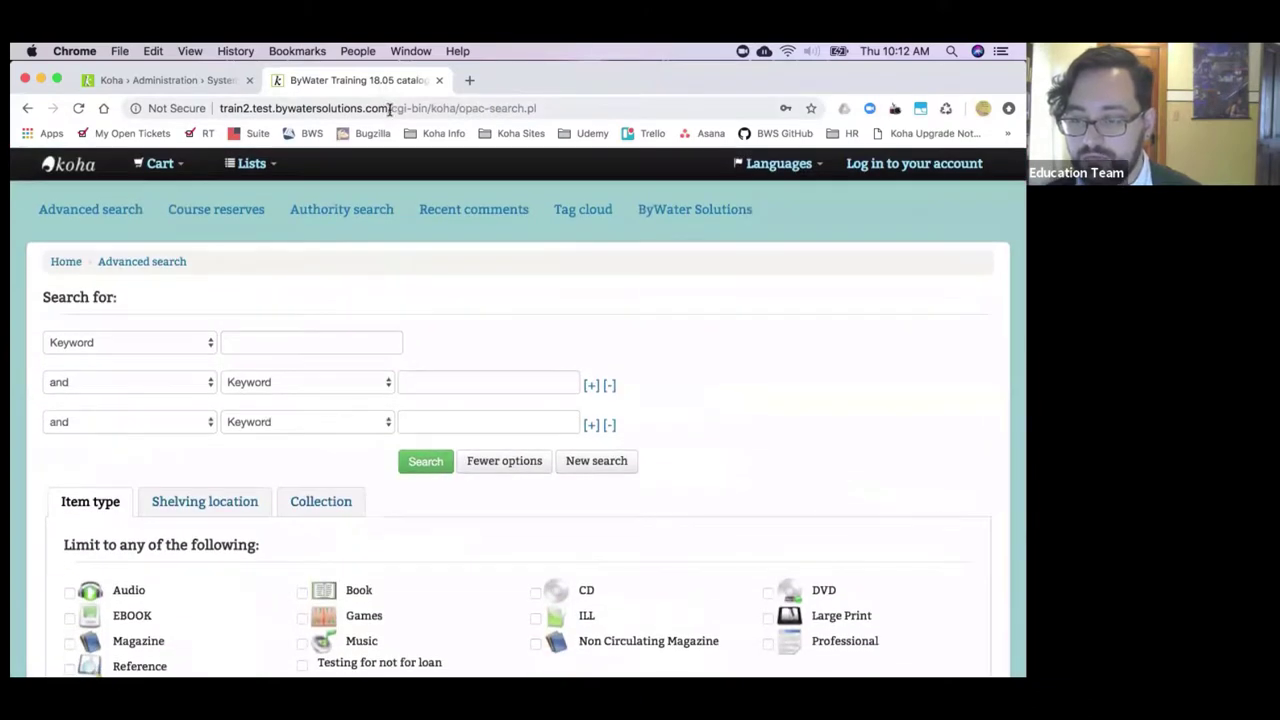
{"action": "left_click_drag", "start_coordinate": [386, 108], "coordinate": [613, 123]}
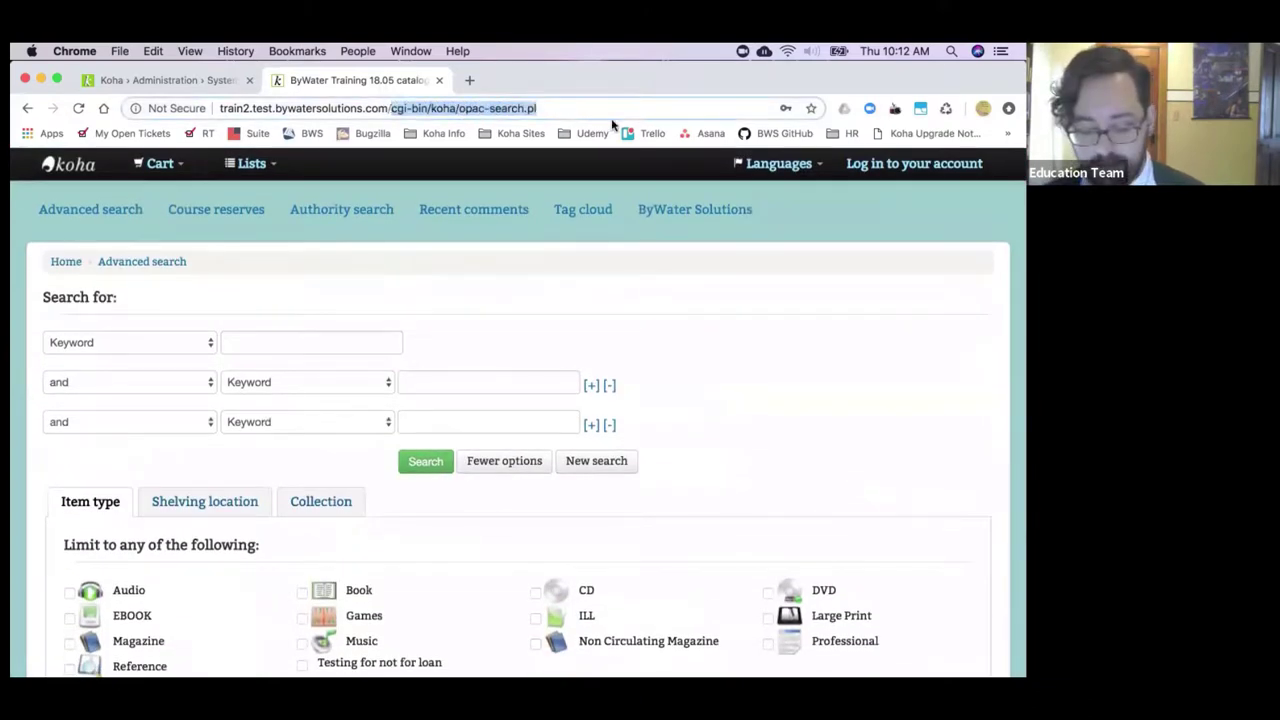
{"action": "key", "text": "super+v"}
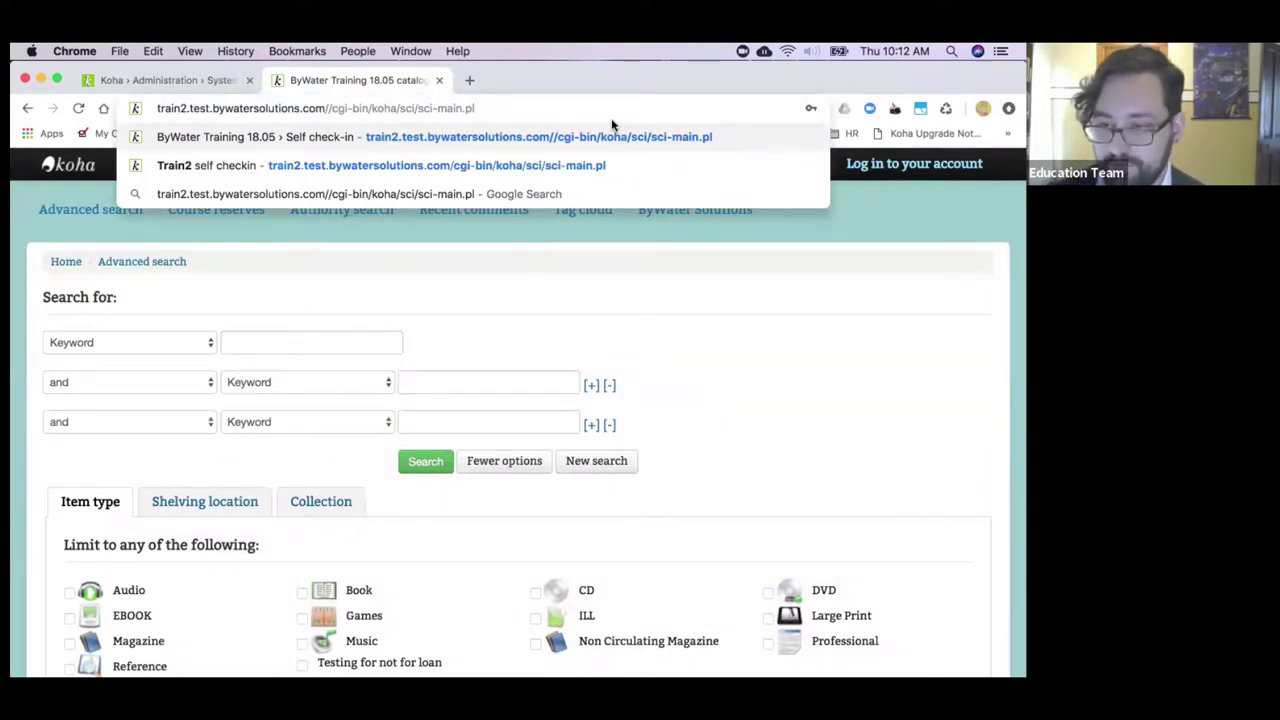
{"action": "key", "text": "Return"}
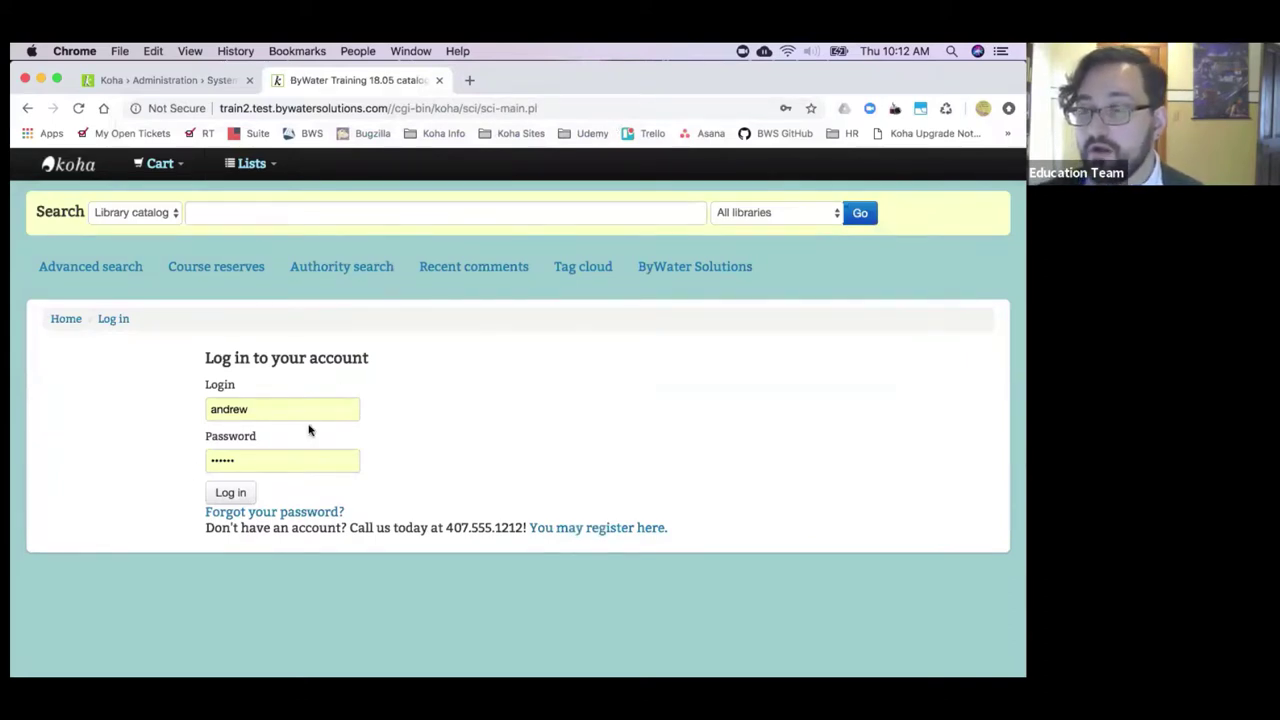
Step: Re-enter the account password and log in to the self check-in module
{"action": "double_click", "coordinate": [240, 457]}
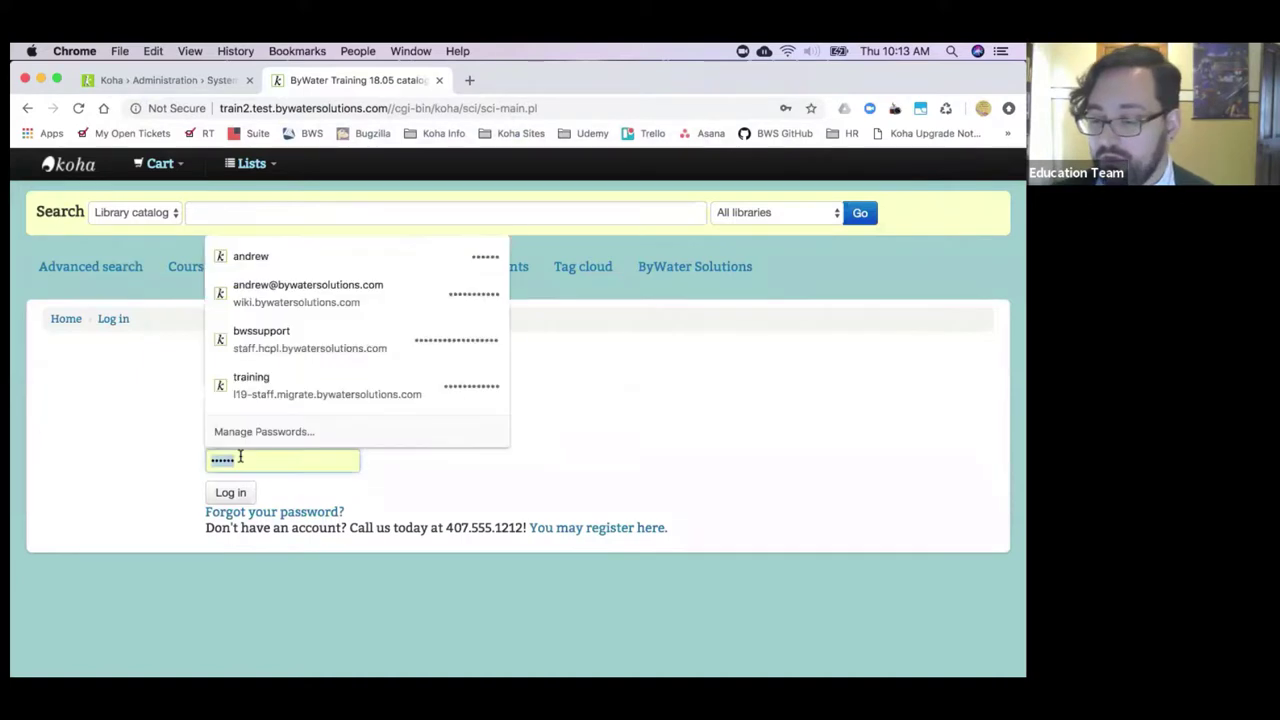
{"action": "type", "text": "******"}
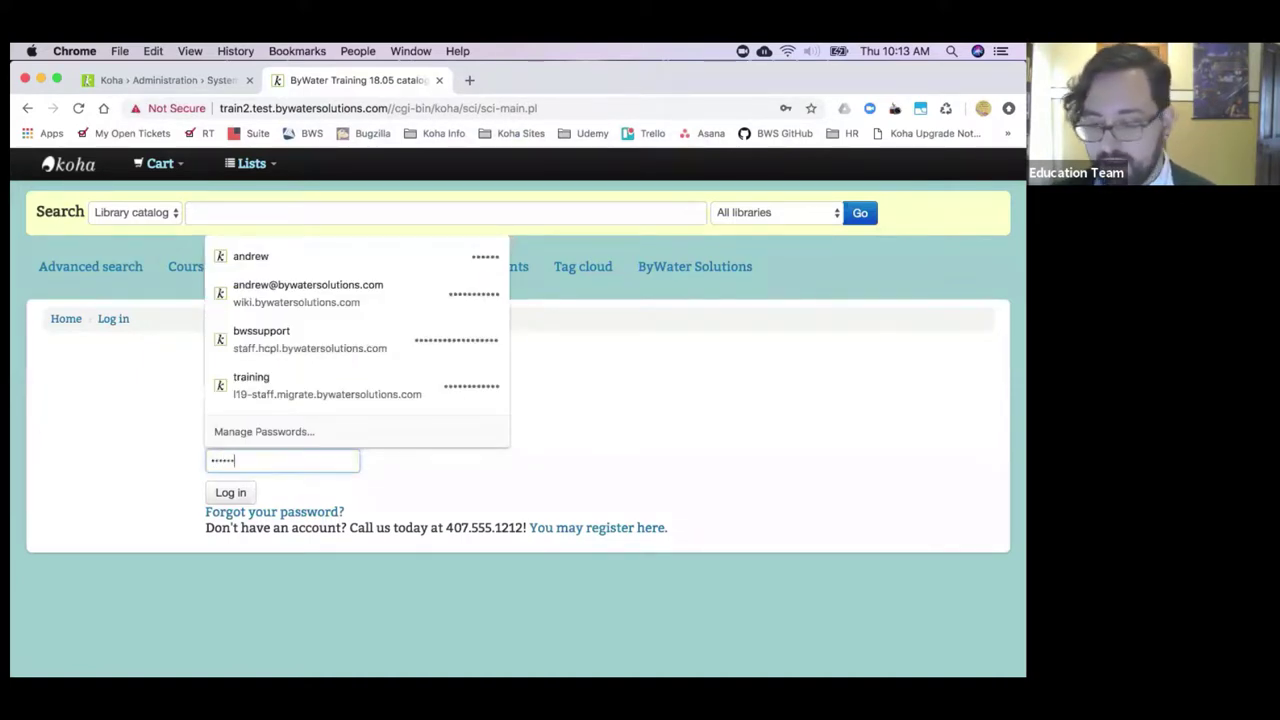
{"action": "left_click", "coordinate": [617, 420]}
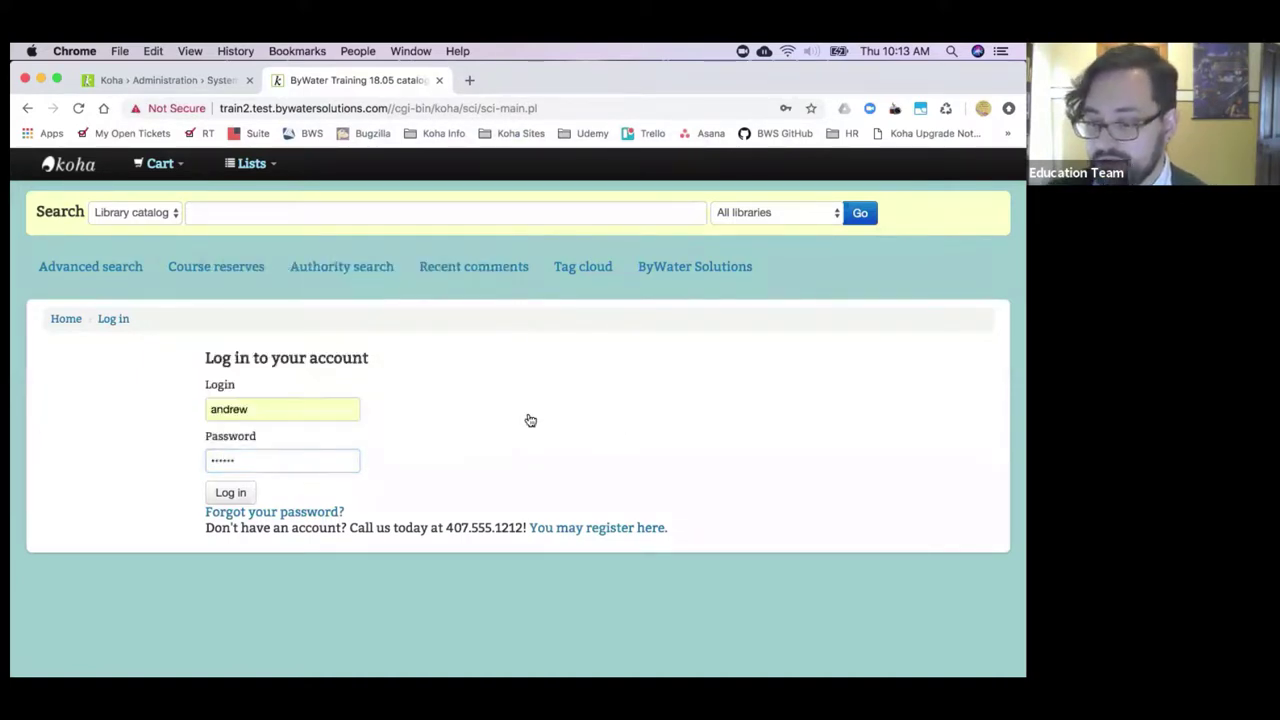
{"action": "left_click", "coordinate": [250, 494]}
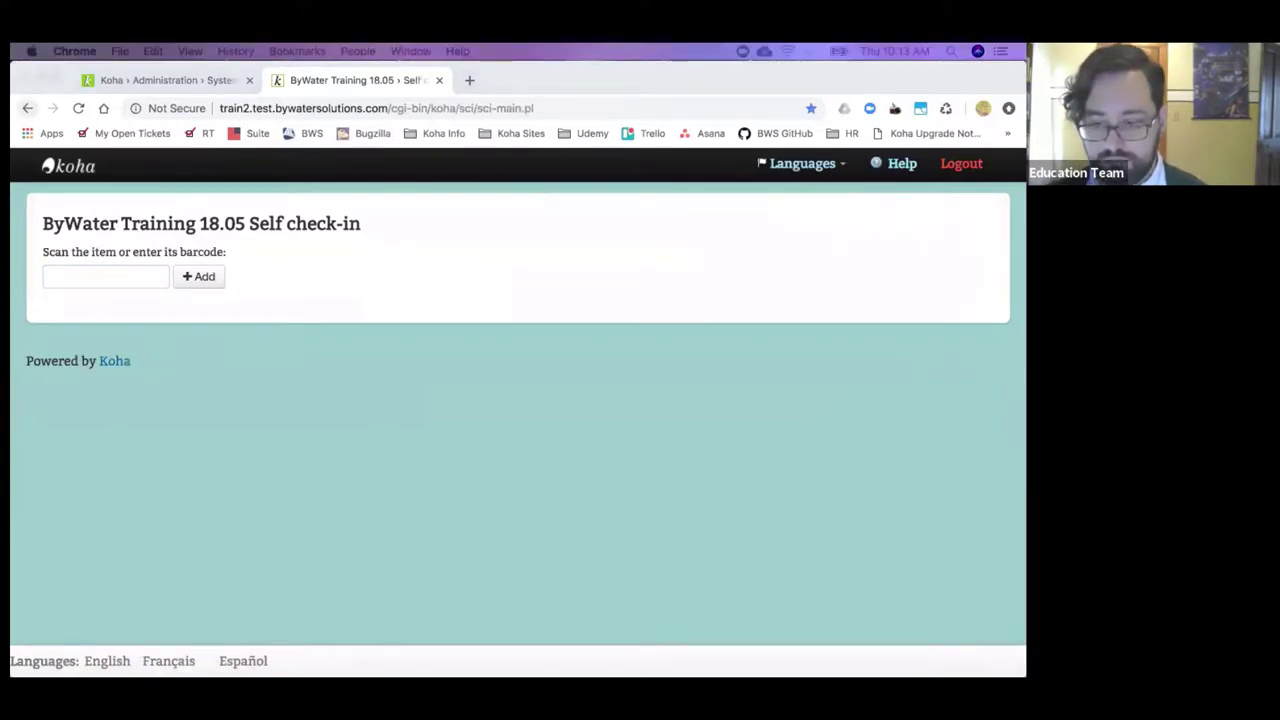
Step: Add the barcodes TVSN500088547J and ljkhsvlkjahg to the self check-in list and check them in
{"action": "left_click", "coordinate": [110, 274]}
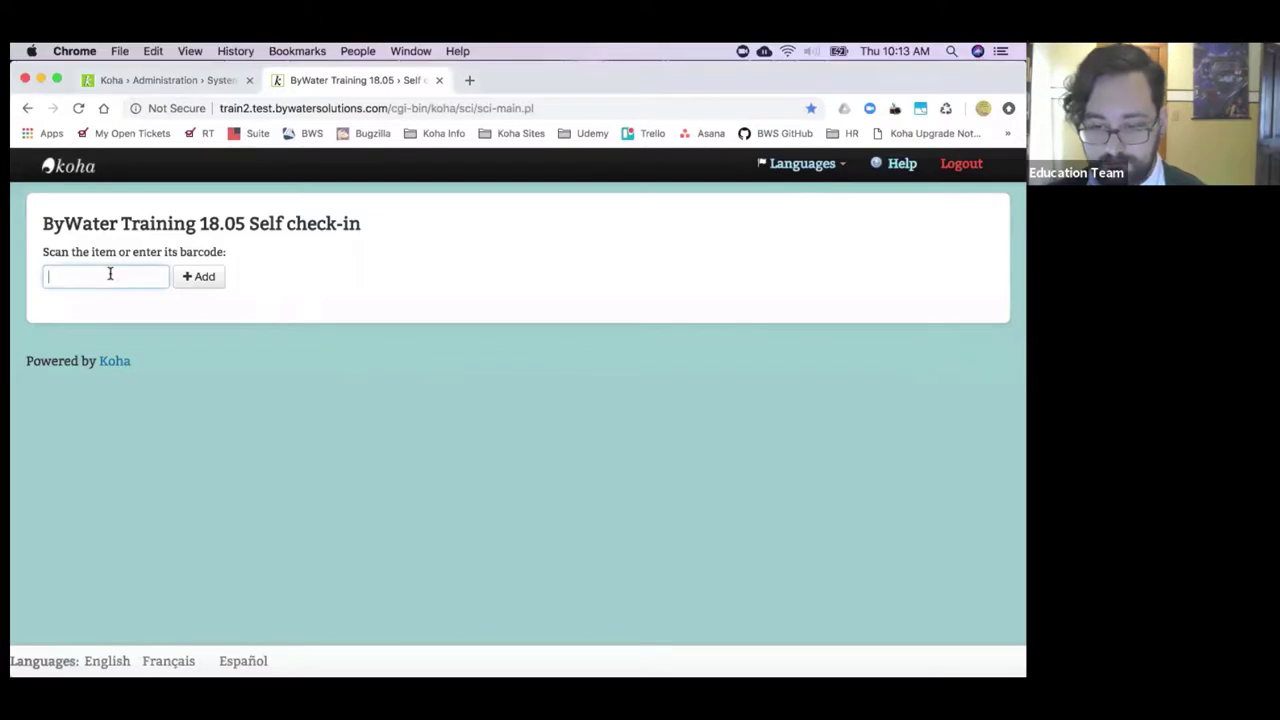
{"action": "type", "text": "TVSN500088547J"}
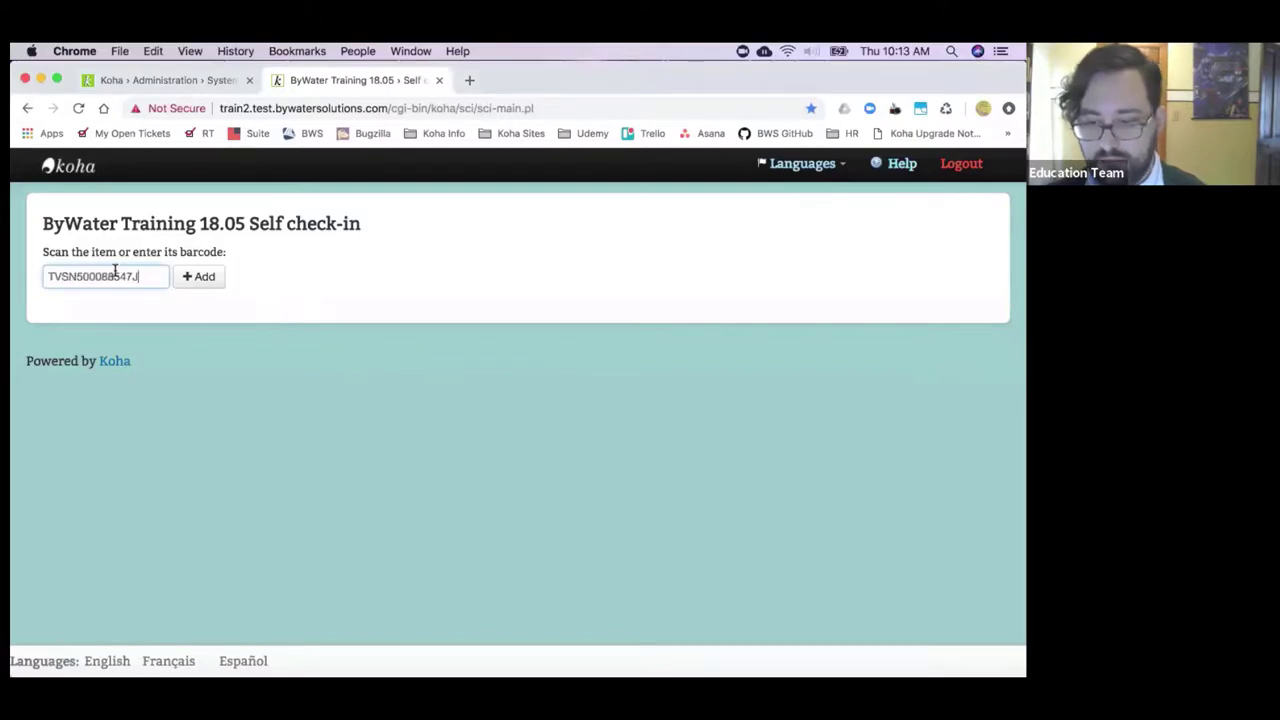
{"action": "left_click", "coordinate": [203, 277]}
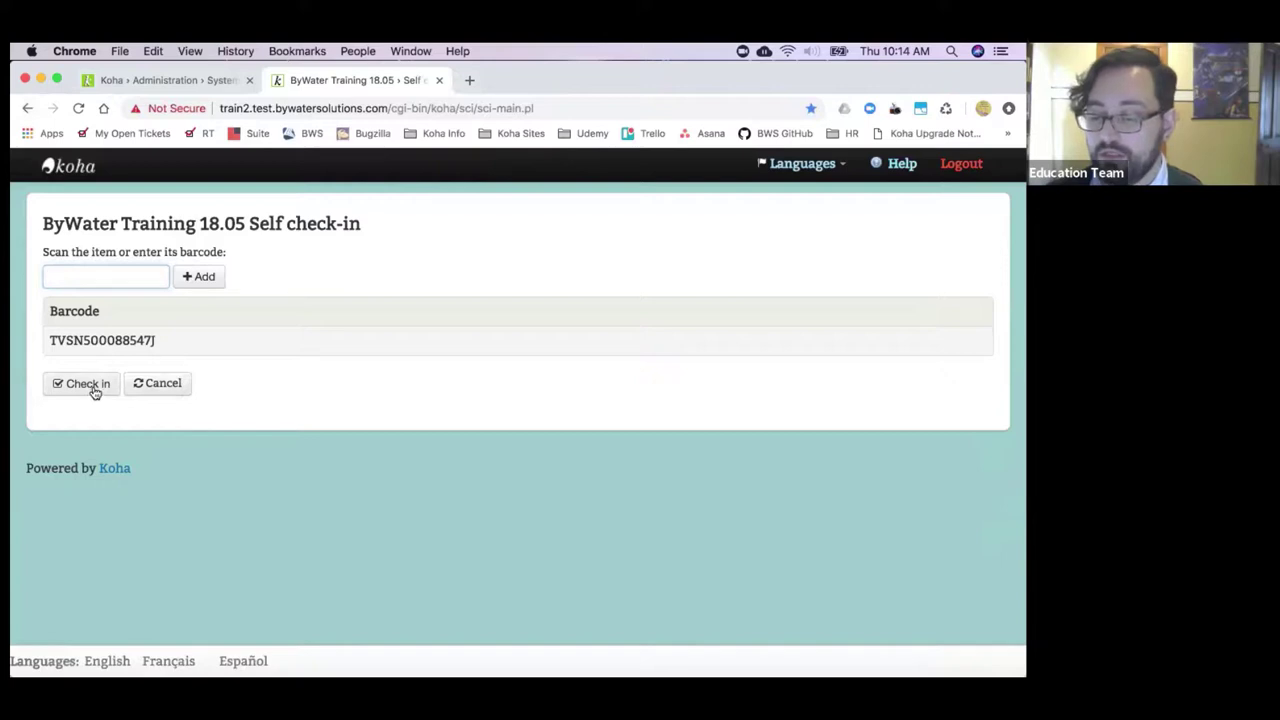
{"action": "type", "text": "ljkhsvlkjahg"}
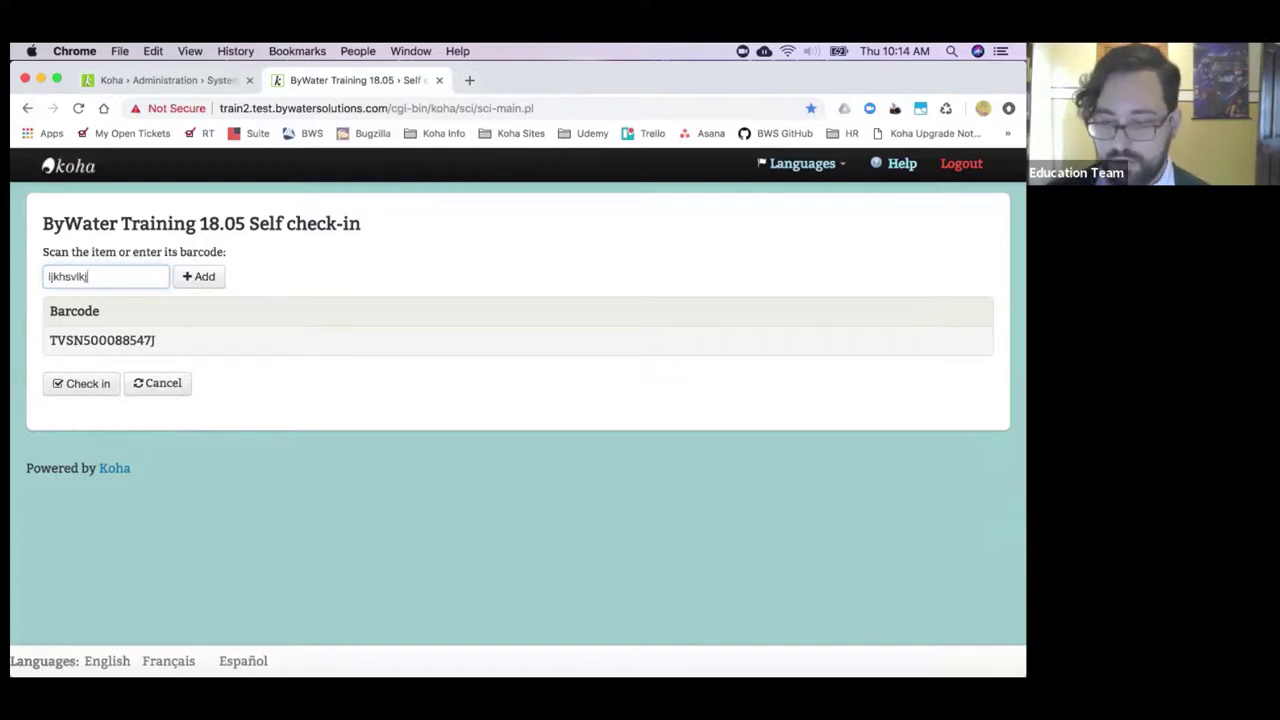
{"action": "left_click", "coordinate": [197, 276]}
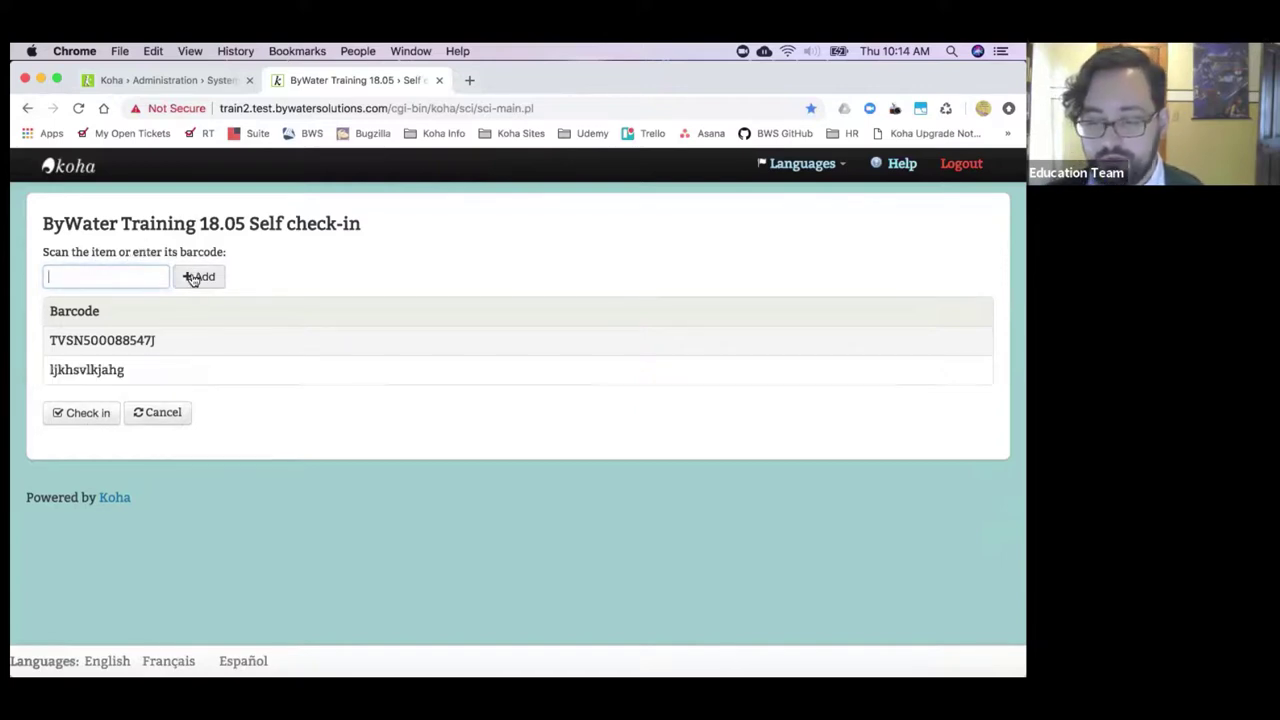
{"action": "left_click", "coordinate": [93, 418]}
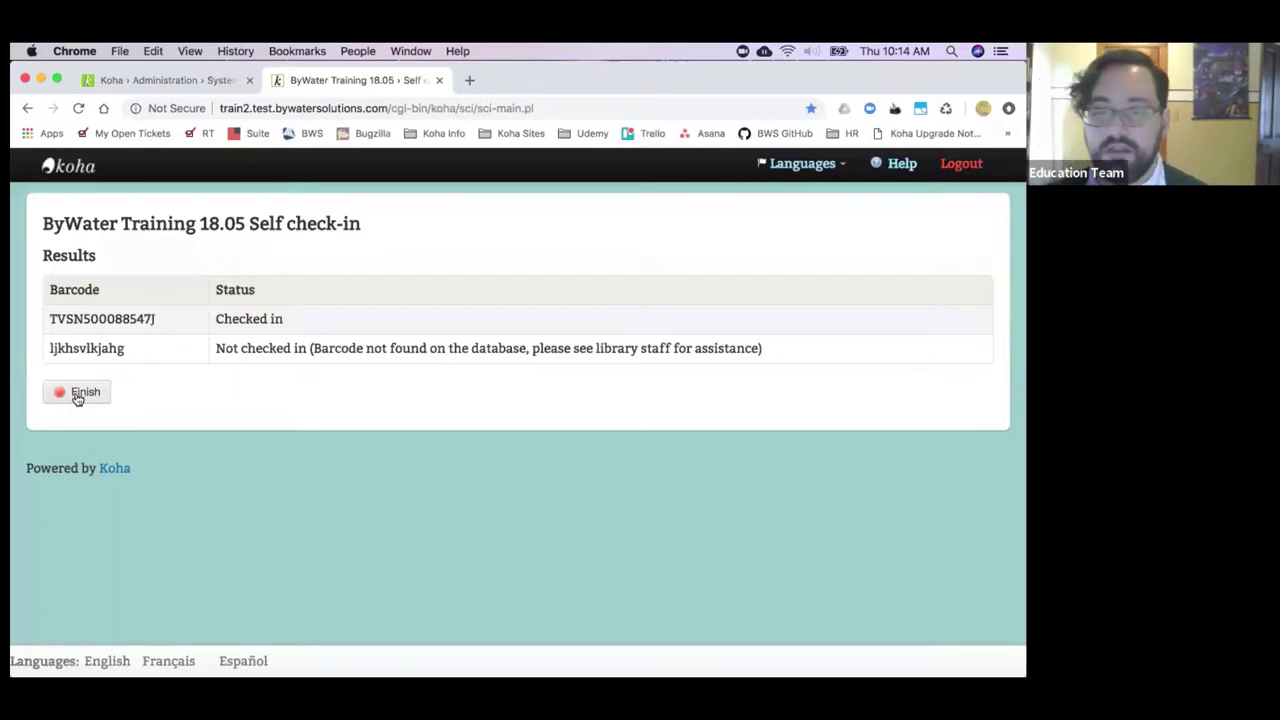
Step: Look at the SelfCheckInTimeout preference, then return to the self check-in results and finish the session
{"action": "left_click", "coordinate": [198, 79]}
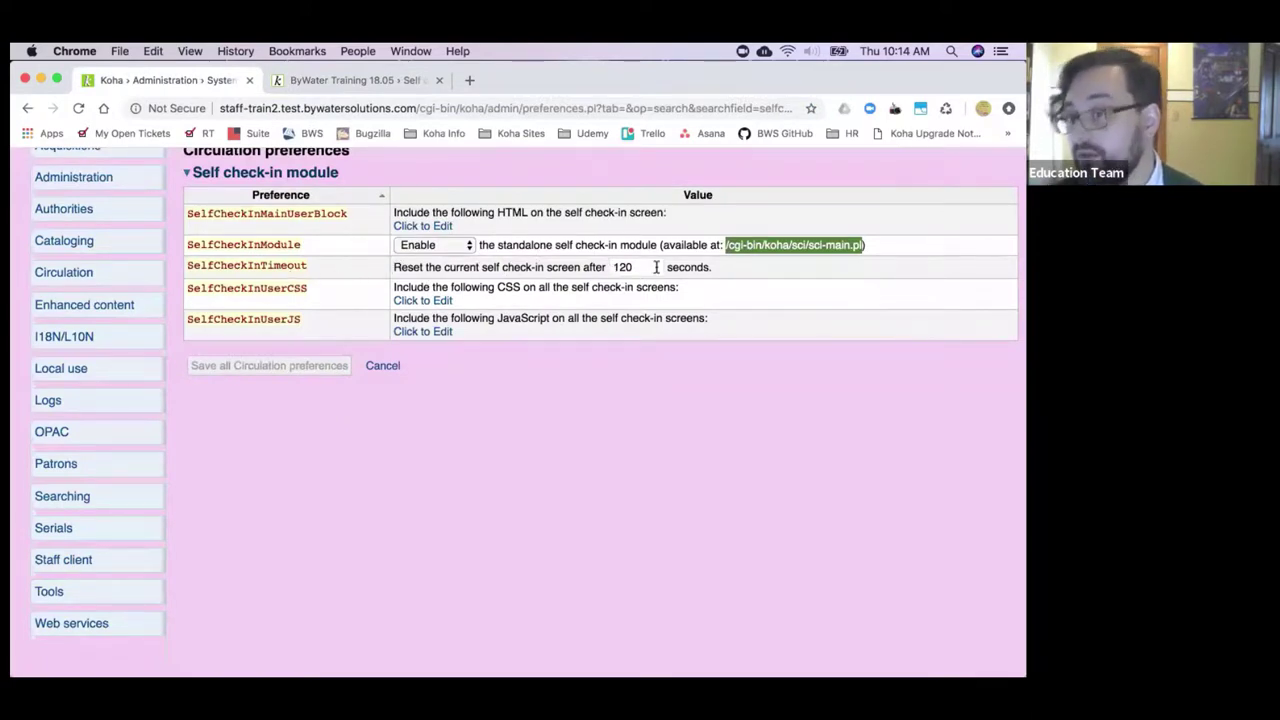
{"action": "left_click", "coordinate": [357, 81]}
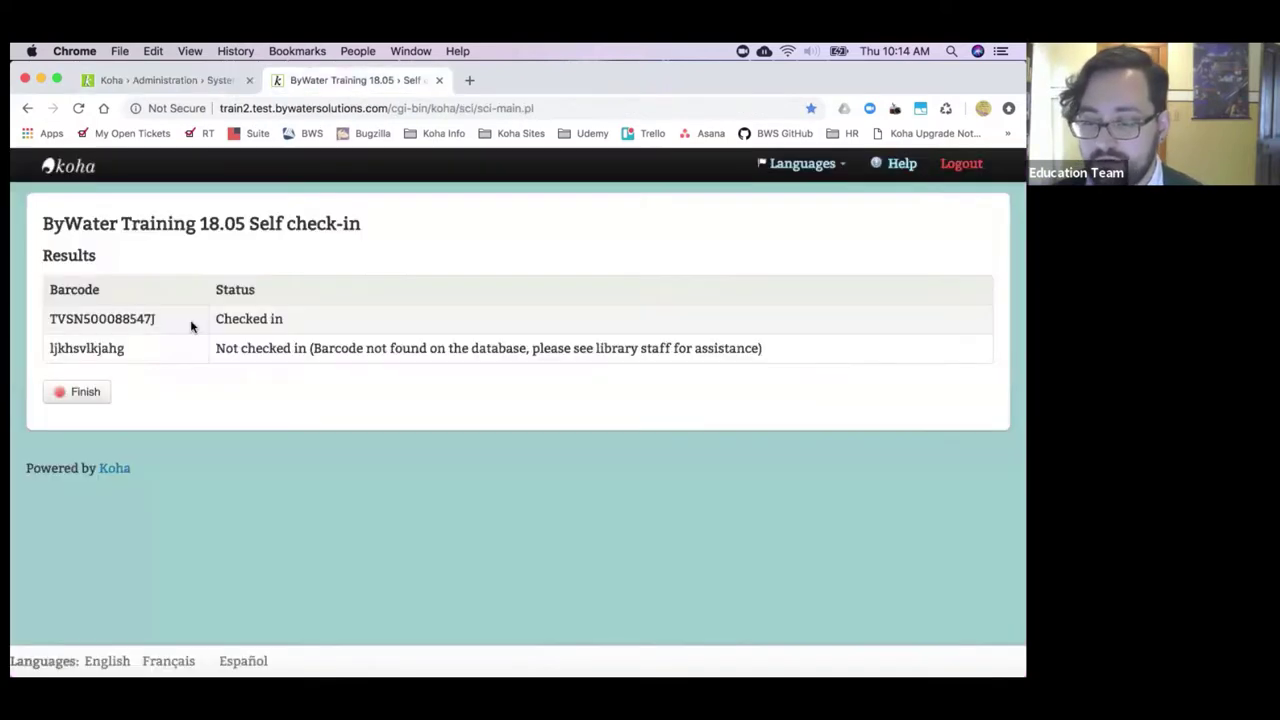
{"action": "left_click", "coordinate": [66, 392]}
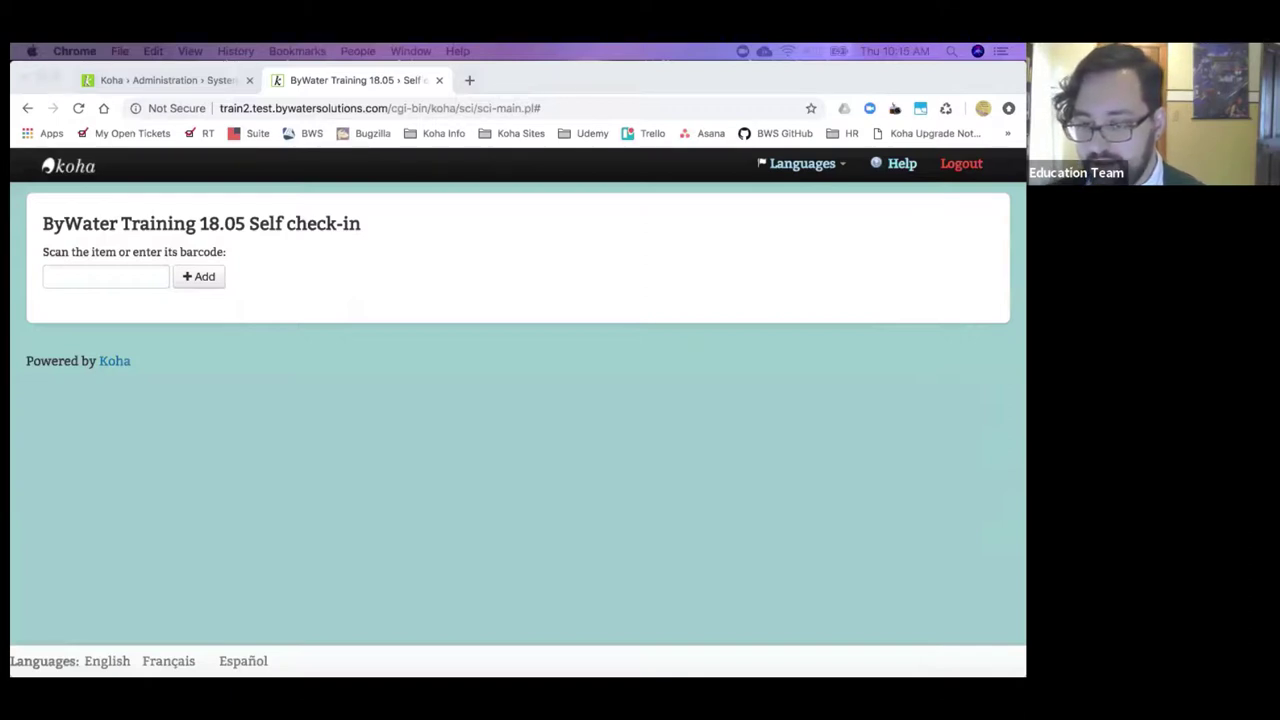
Step: Open the public catalog home page by removing the self check-in path from the address
{"action": "left_click", "coordinate": [390, 108]}
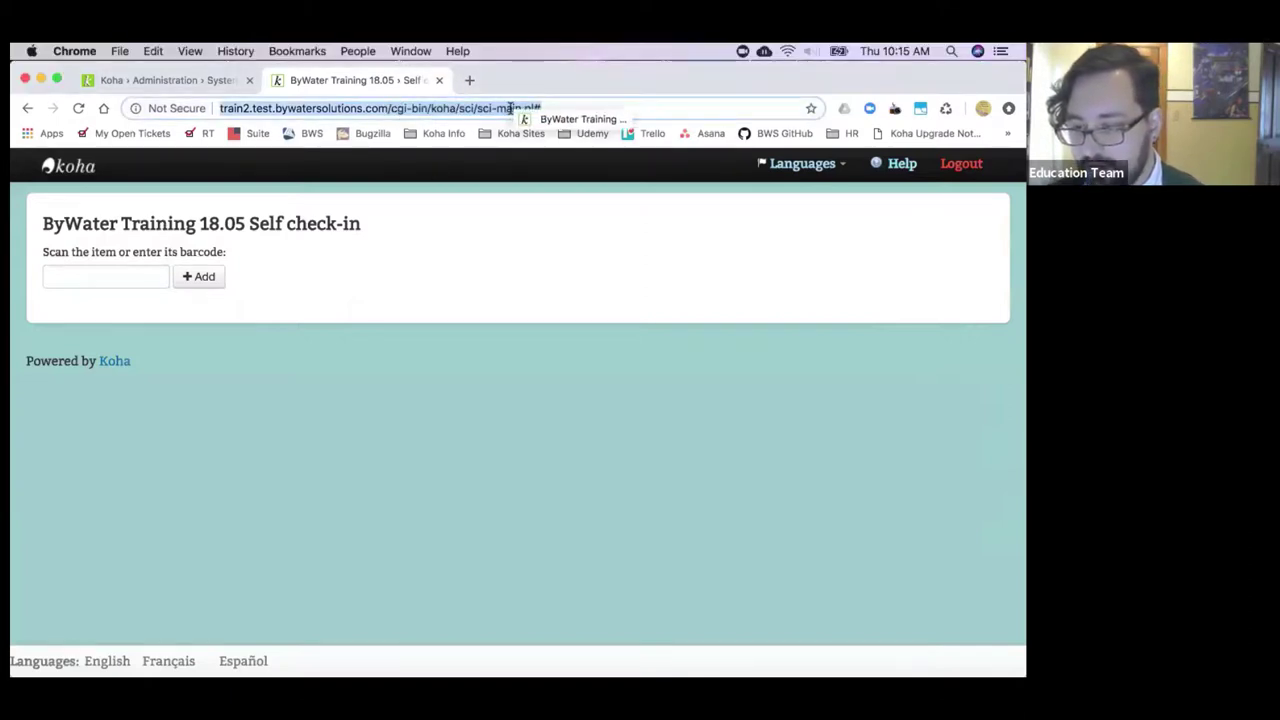
{"action": "left_click", "coordinate": [388, 108]}
{"action": "left_click_drag", "start_coordinate": [388, 108], "coordinate": [600, 108]}
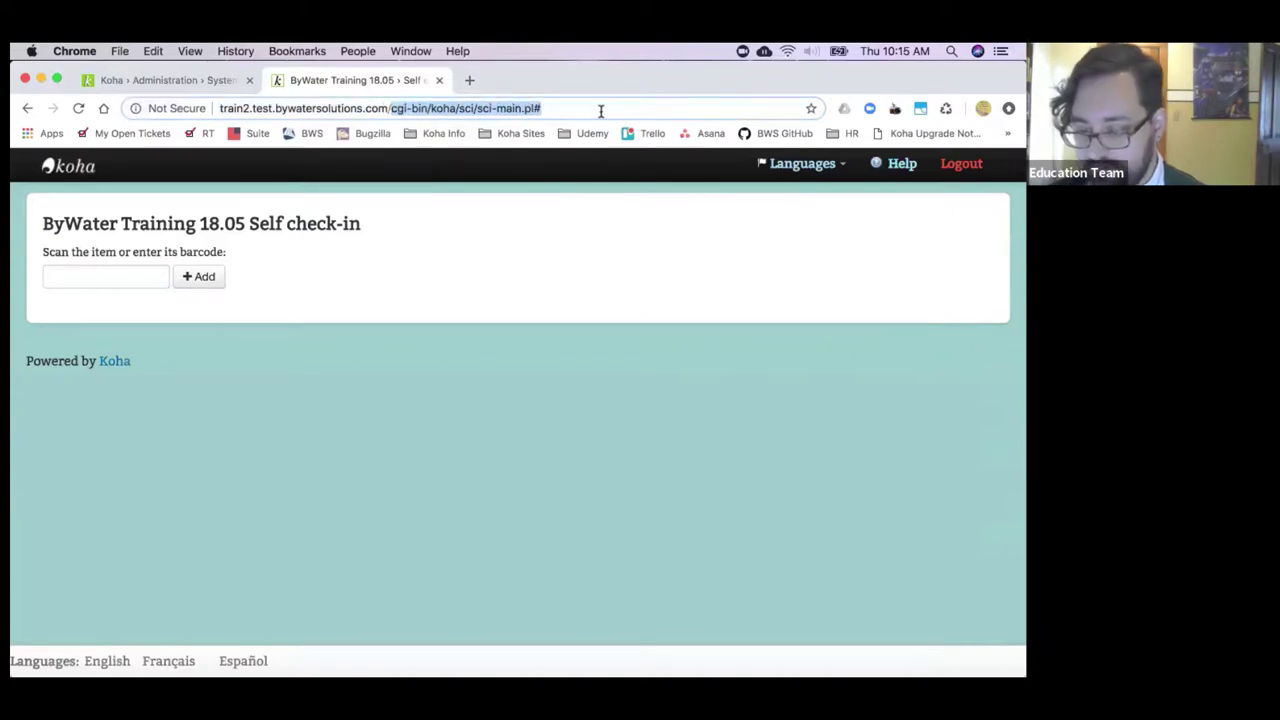
{"action": "key", "text": "BackSpace"}
{"action": "key", "text": "Return"}
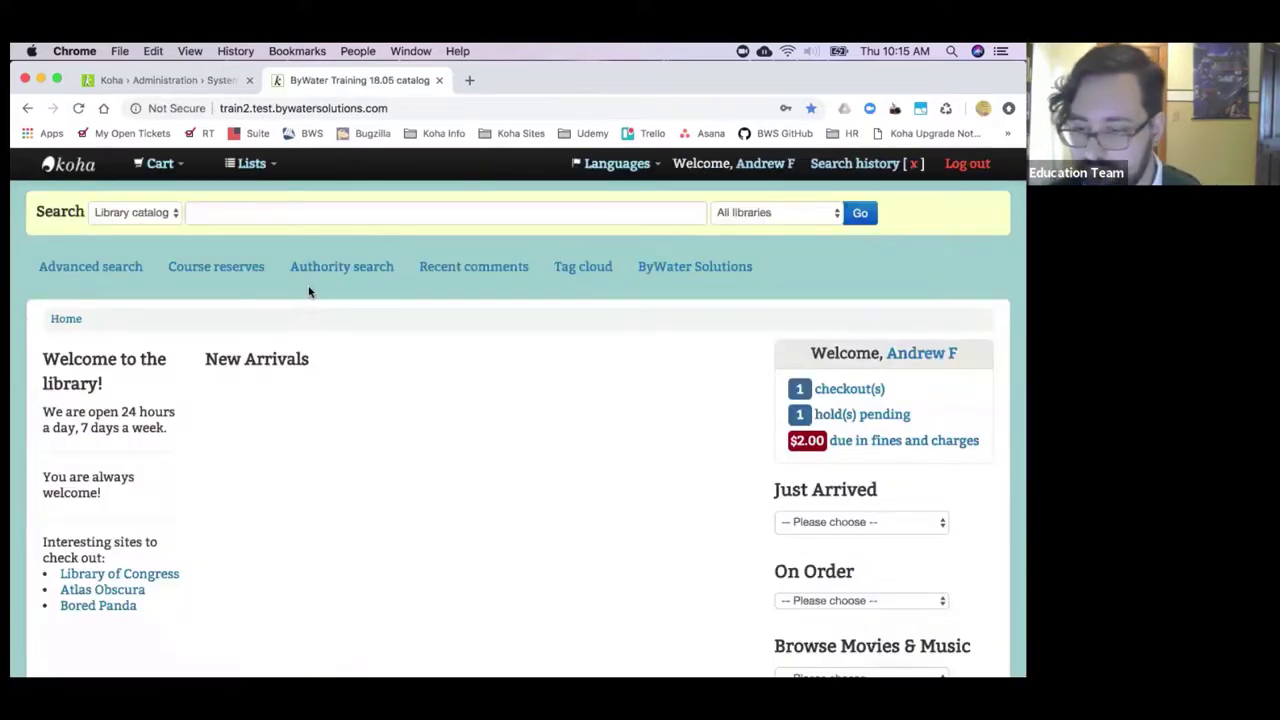
Step: Open the catalog record for the book Kindred spirits from the public catalog
{"action": "scroll", "coordinate": [415, 429], "scroll_direction": "down", "scroll_amount": 4}
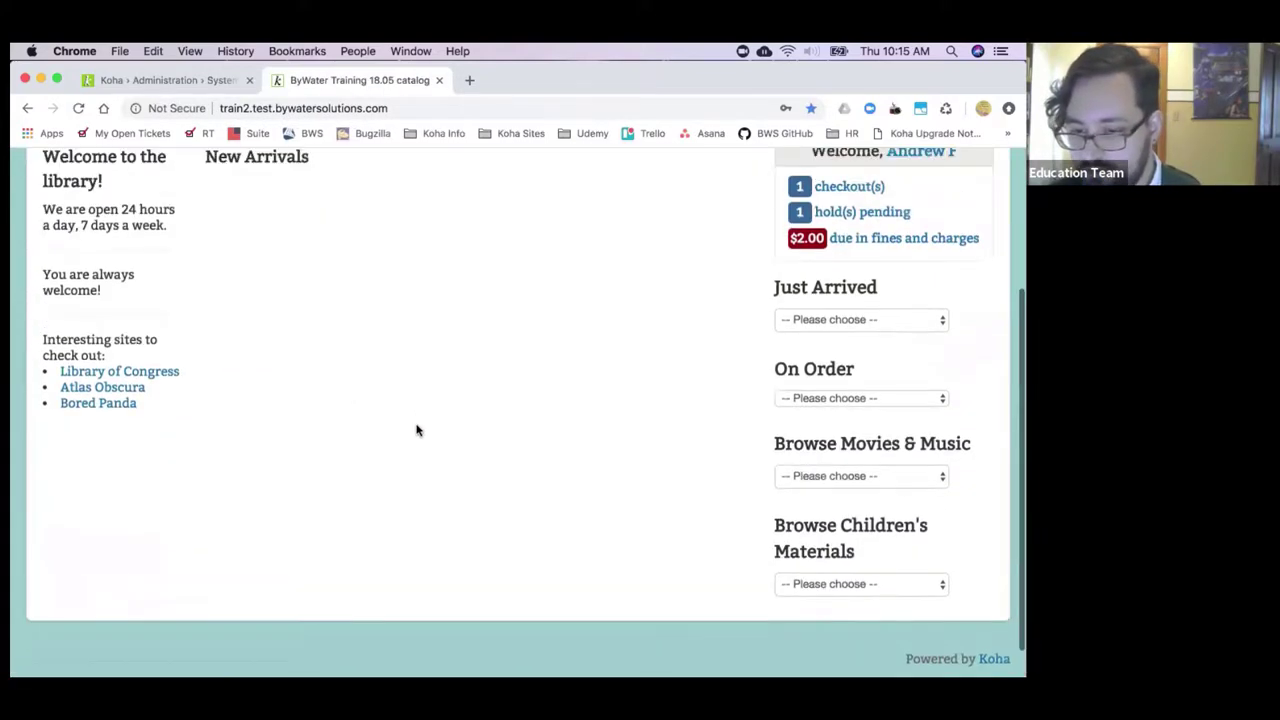
{"action": "scroll", "coordinate": [415, 429], "scroll_direction": "up", "scroll_amount": 2}
{"action": "left_click", "coordinate": [463, 375]}
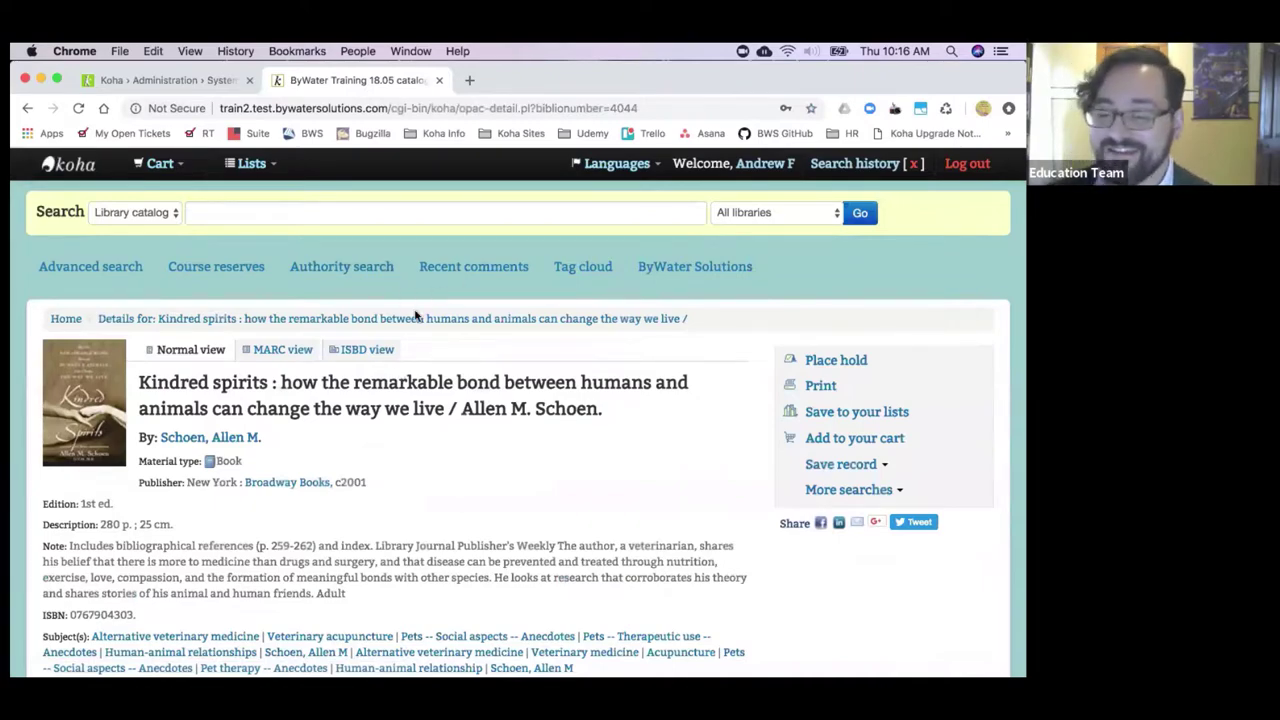
Step: Show the new tag entry for the Kindred spirits record, view its emoji picker, and dismiss the picker
{"action": "scroll", "coordinate": [470, 349], "scroll_direction": "down", "scroll_amount": 5}
{"action": "scroll", "coordinate": [470, 349], "scroll_direction": "down", "scroll_amount": 1}
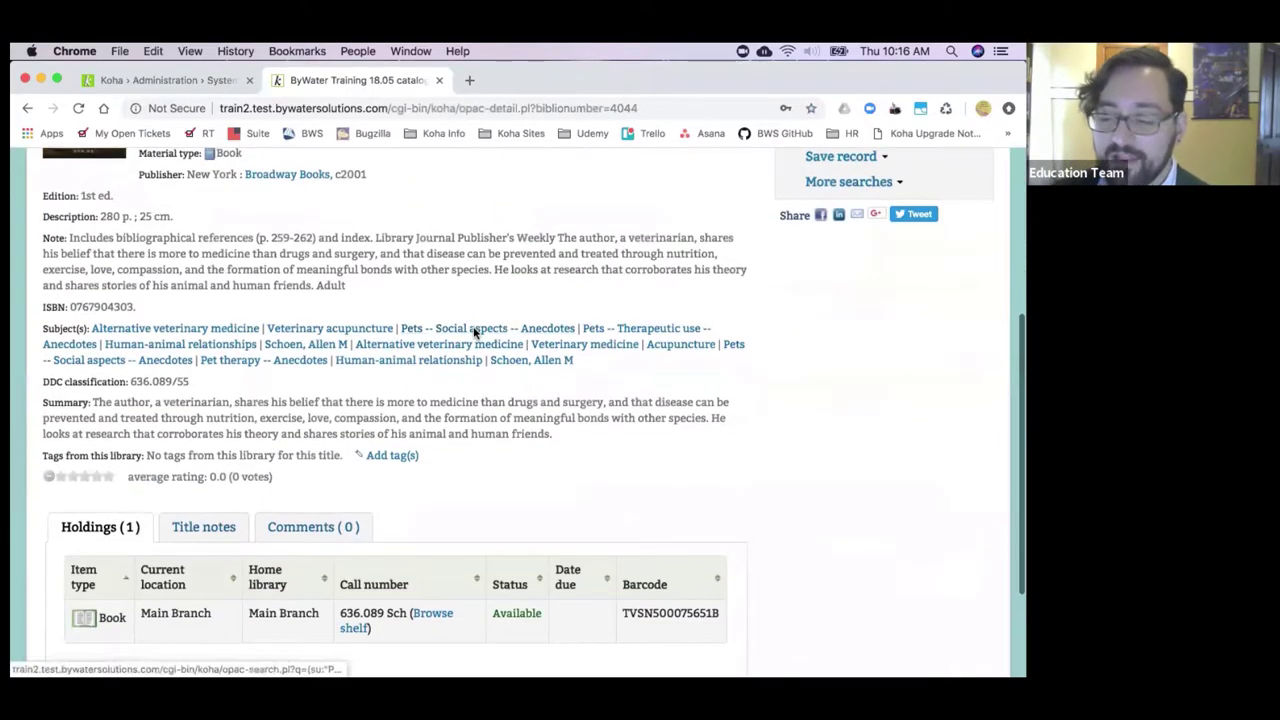
{"action": "left_click", "coordinate": [402, 458]}
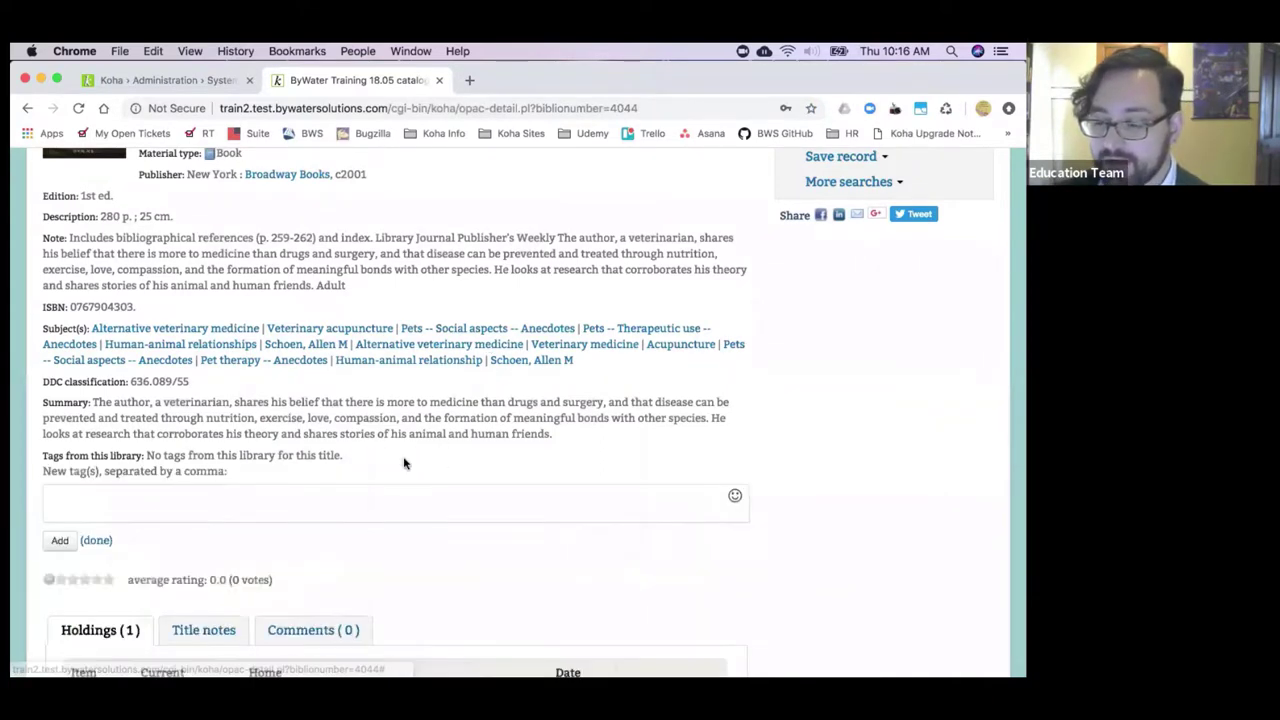
{"action": "left_click", "coordinate": [735, 498]}
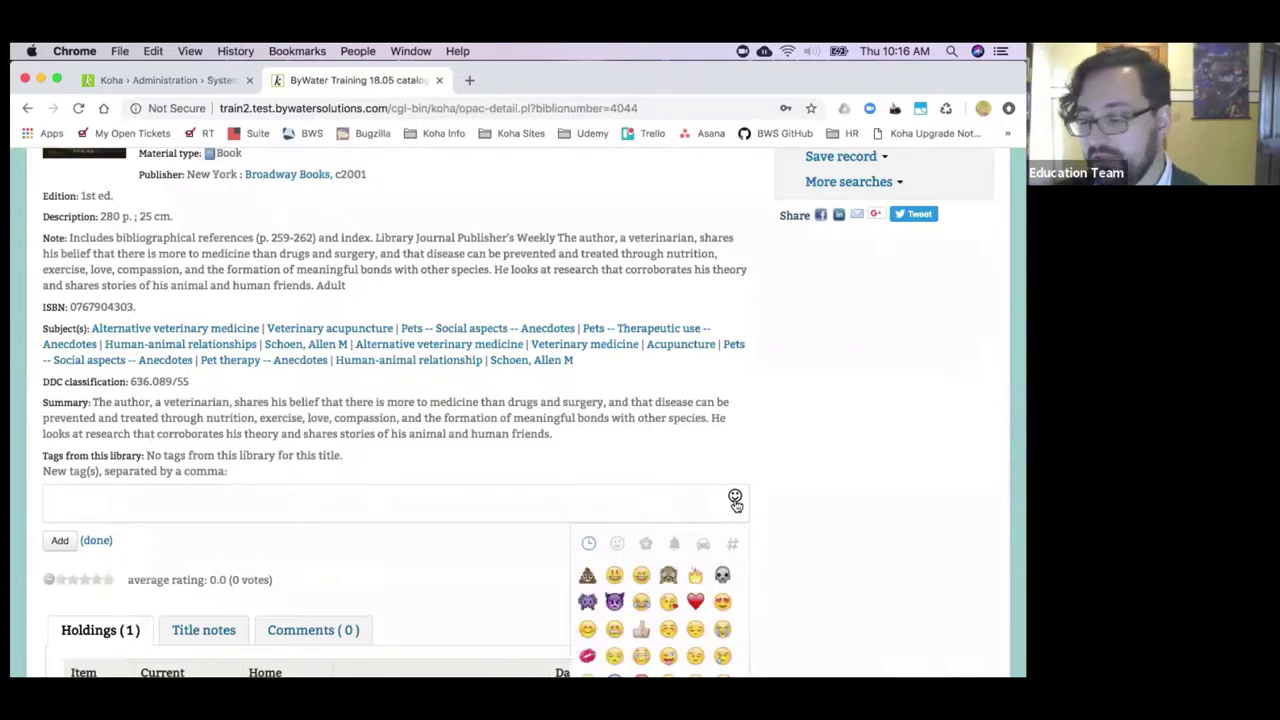
{"action": "scroll", "coordinate": [771, 506], "scroll_direction": "down", "scroll_amount": 2}
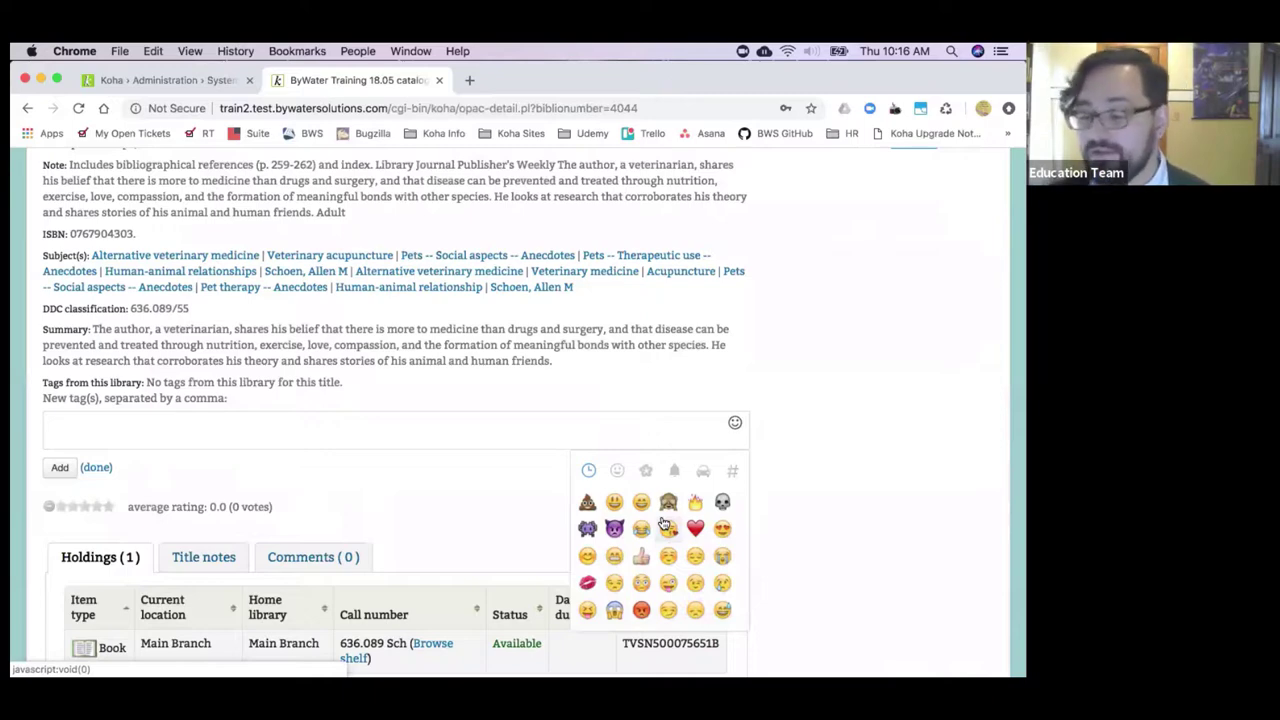
{"action": "left_click", "coordinate": [766, 335]}
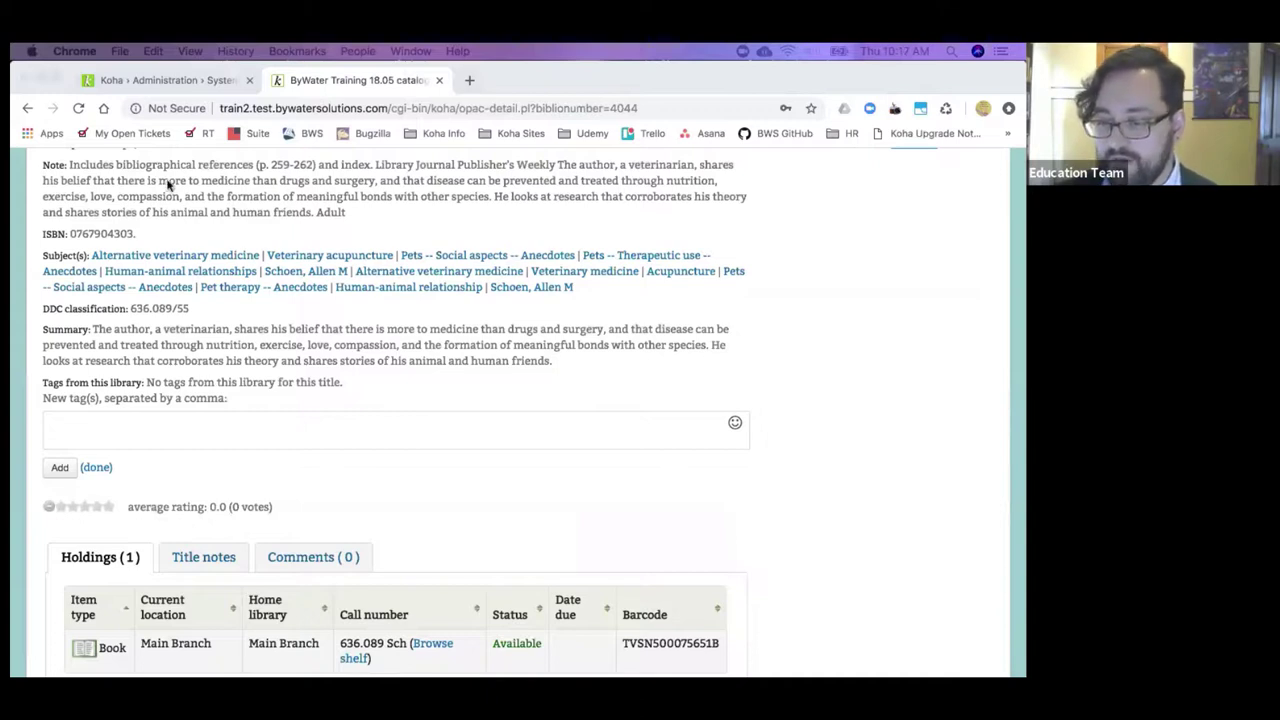
Step: Close the public catalog page and open the Logs system preferences in the staff interface
{"action": "left_click", "coordinate": [440, 80]}
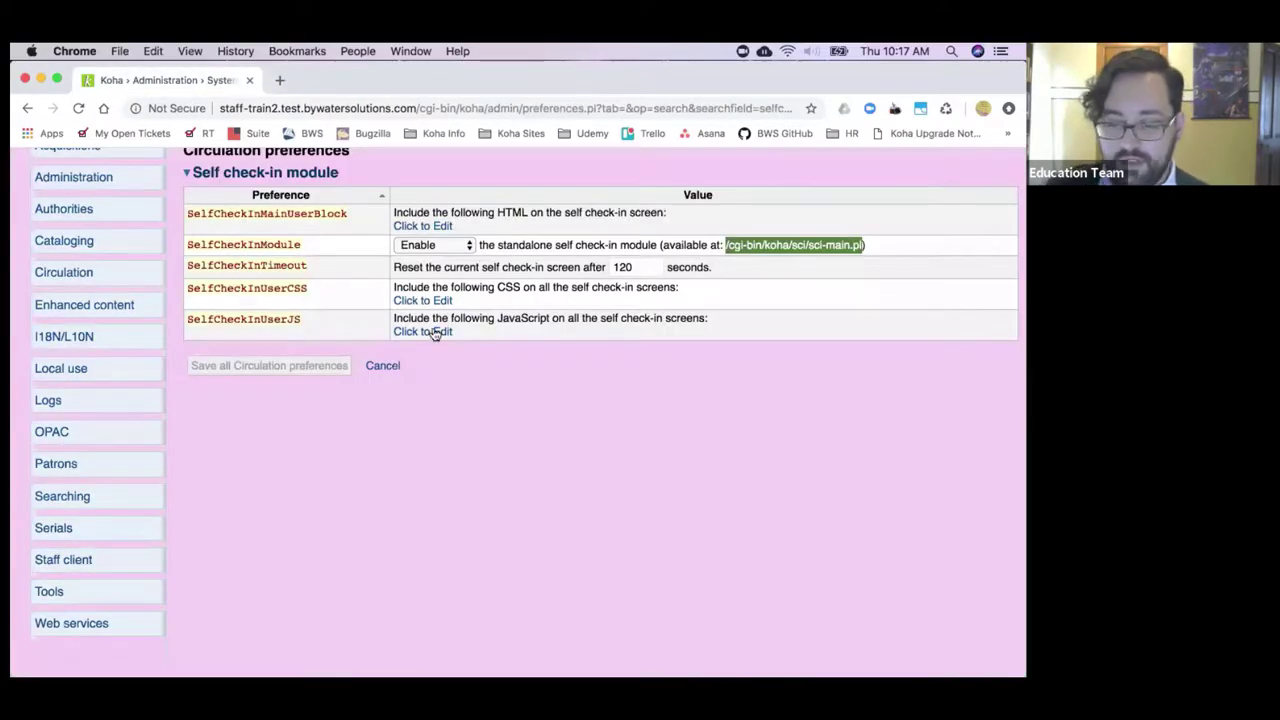
{"action": "scroll", "coordinate": [433, 437], "scroll_direction": "up", "scroll_amount": 2}
{"action": "scroll", "coordinate": [433, 437], "scroll_direction": "up", "scroll_amount": 1}
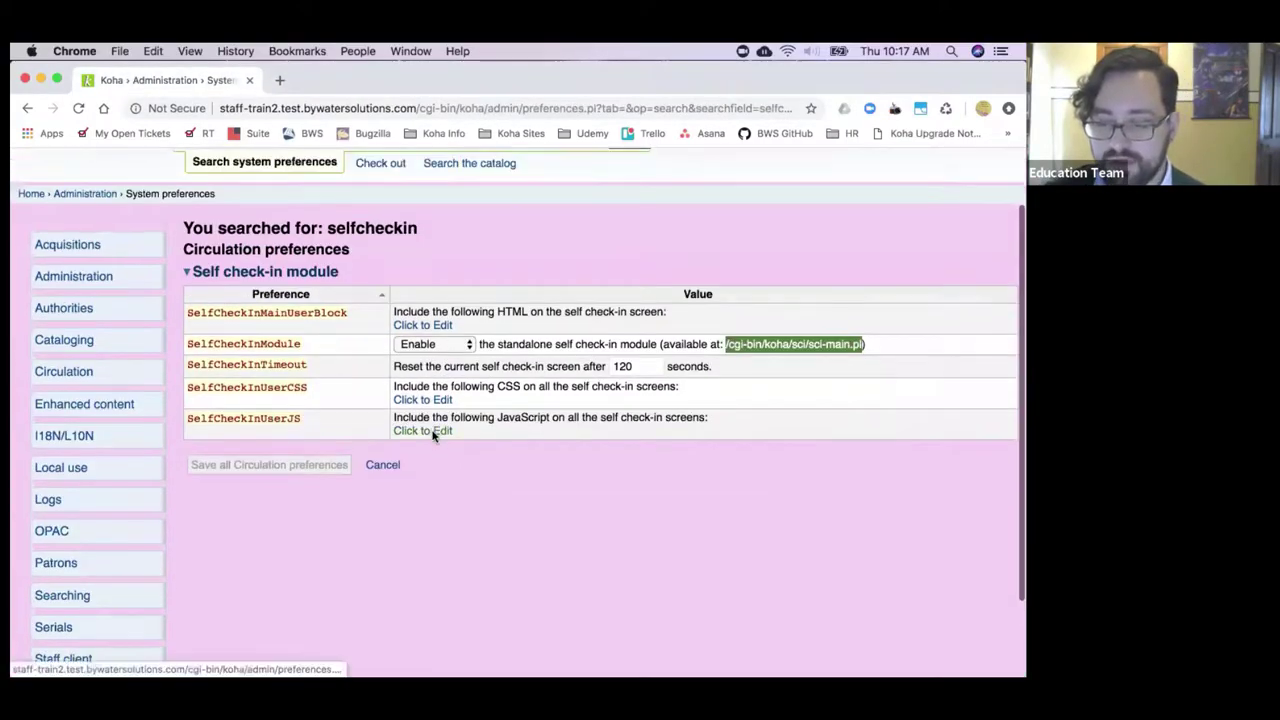
{"action": "scroll", "coordinate": [433, 437], "scroll_direction": "down", "scroll_amount": 2}
{"action": "left_click", "coordinate": [73, 449]}
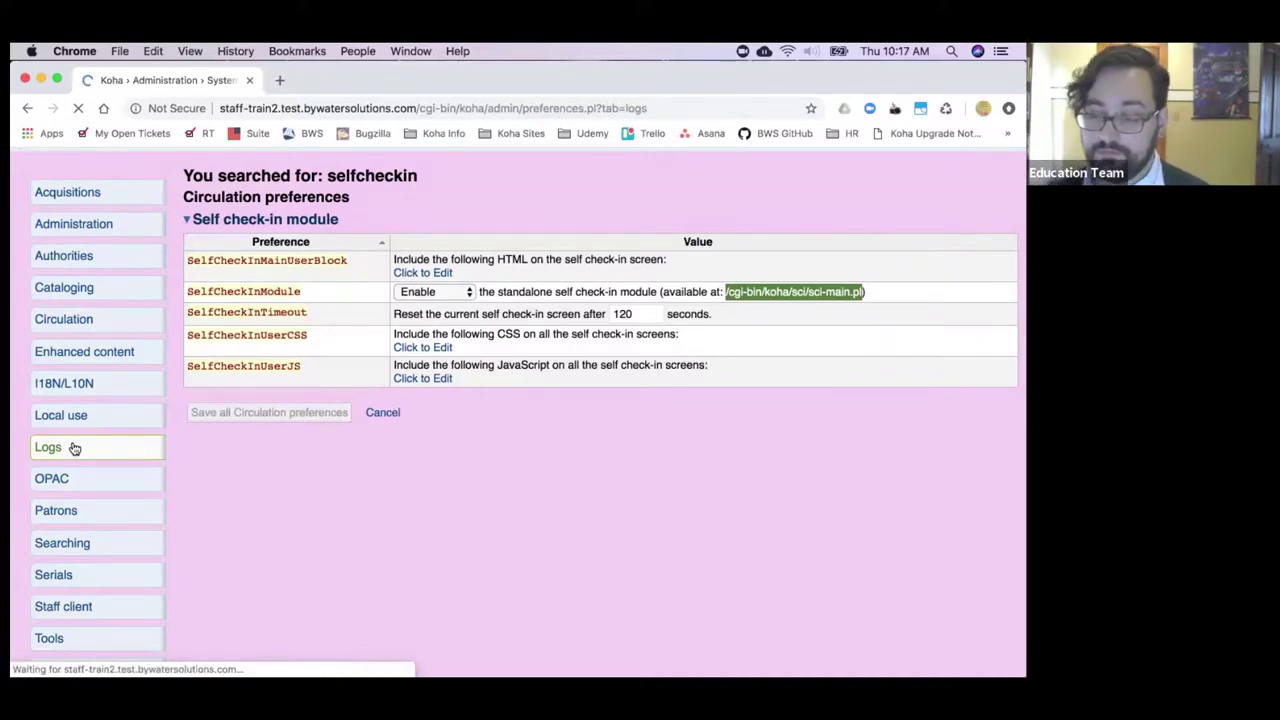
Step: Find the CataloguingLog preference in the Logging section and highlight its name
{"action": "scroll", "coordinate": [345, 428], "scroll_direction": "down", "scroll_amount": 2}
{"action": "scroll", "coordinate": [353, 421], "scroll_direction": "down", "scroll_amount": 2}
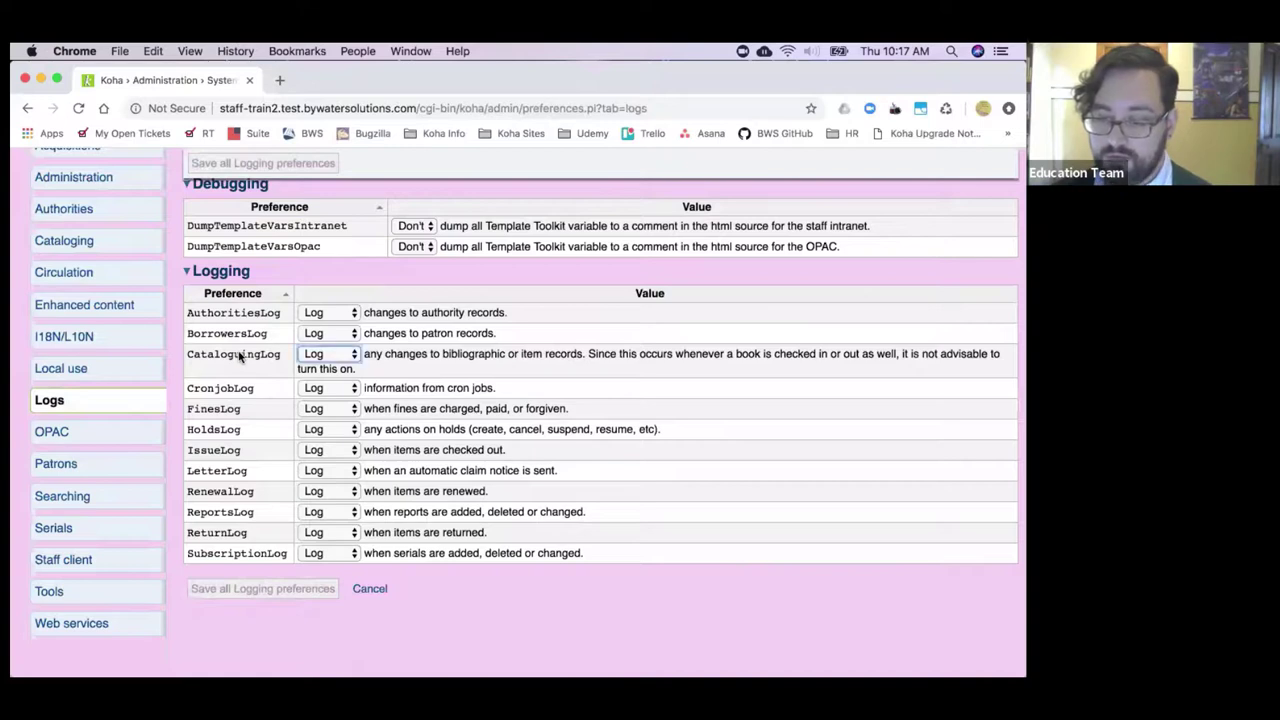
{"action": "double_click", "coordinate": [240, 356]}
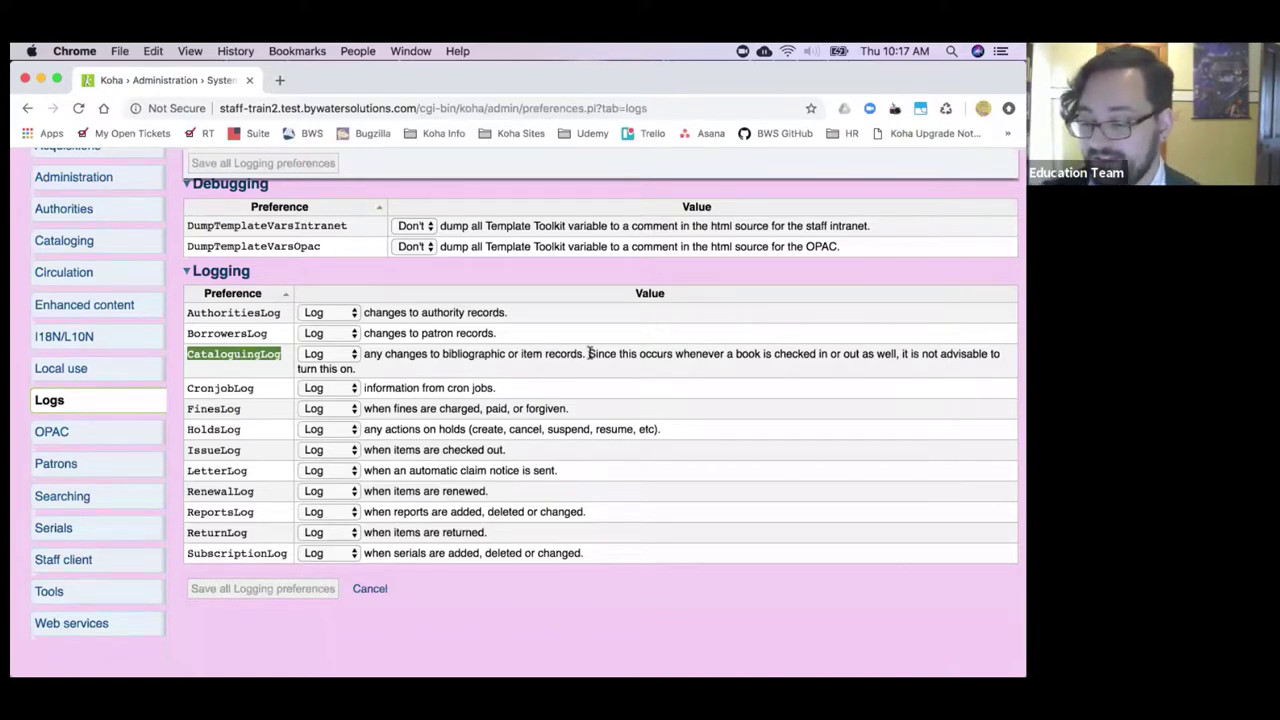
Step: Highlight the note in the CataloguingLog description about check-ins and check-outs, then clear the highlight
{"action": "left_click_drag", "start_coordinate": [590, 353], "coordinate": [903, 354]}
{"action": "left_click", "coordinate": [930, 354]}
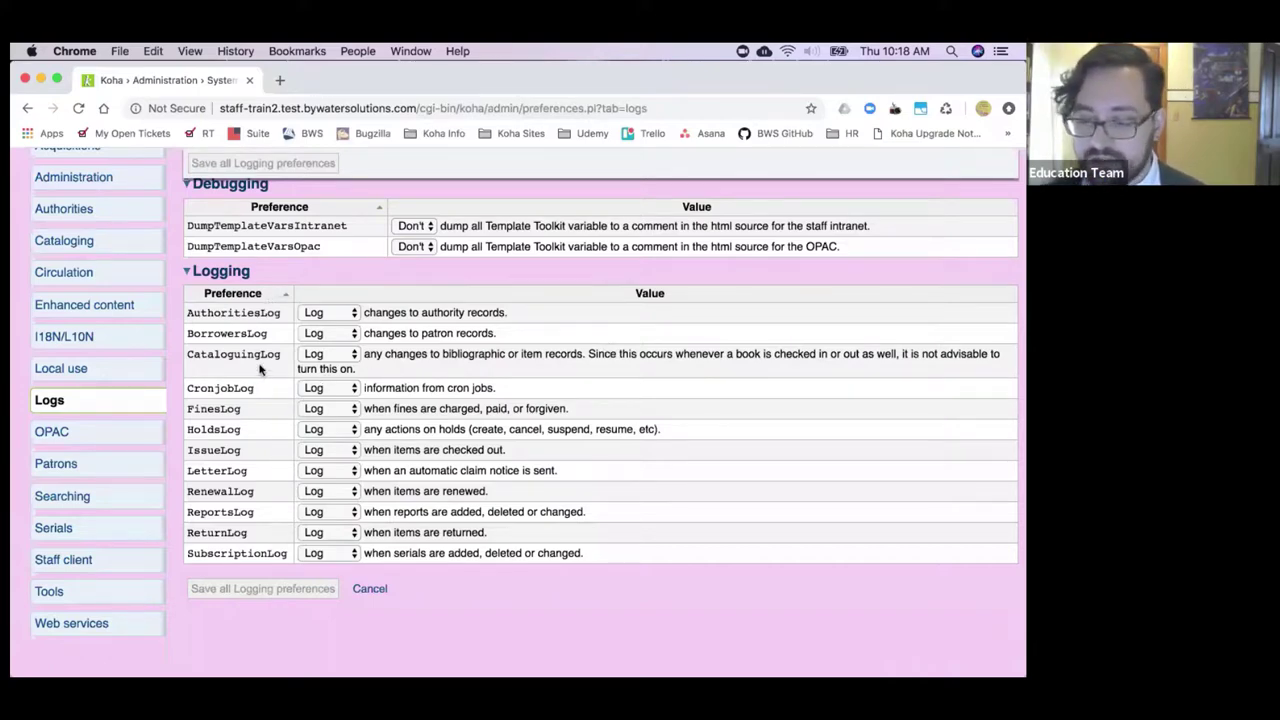
Step: Leave the Logs system preferences and open the Log viewer from the staff interface's tools
{"action": "scroll", "coordinate": [259, 375], "scroll_direction": "up", "scroll_amount": 3}
{"action": "left_click", "coordinate": [290, 161]}
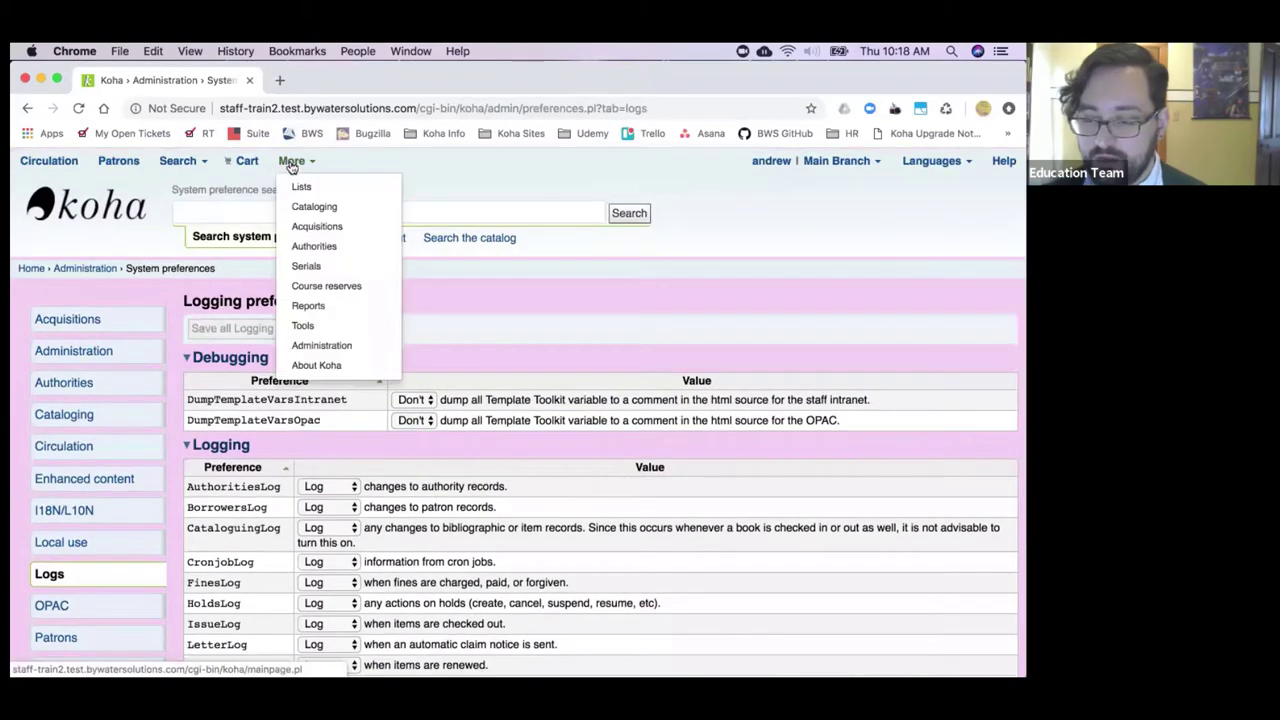
{"action": "left_click", "coordinate": [337, 333]}
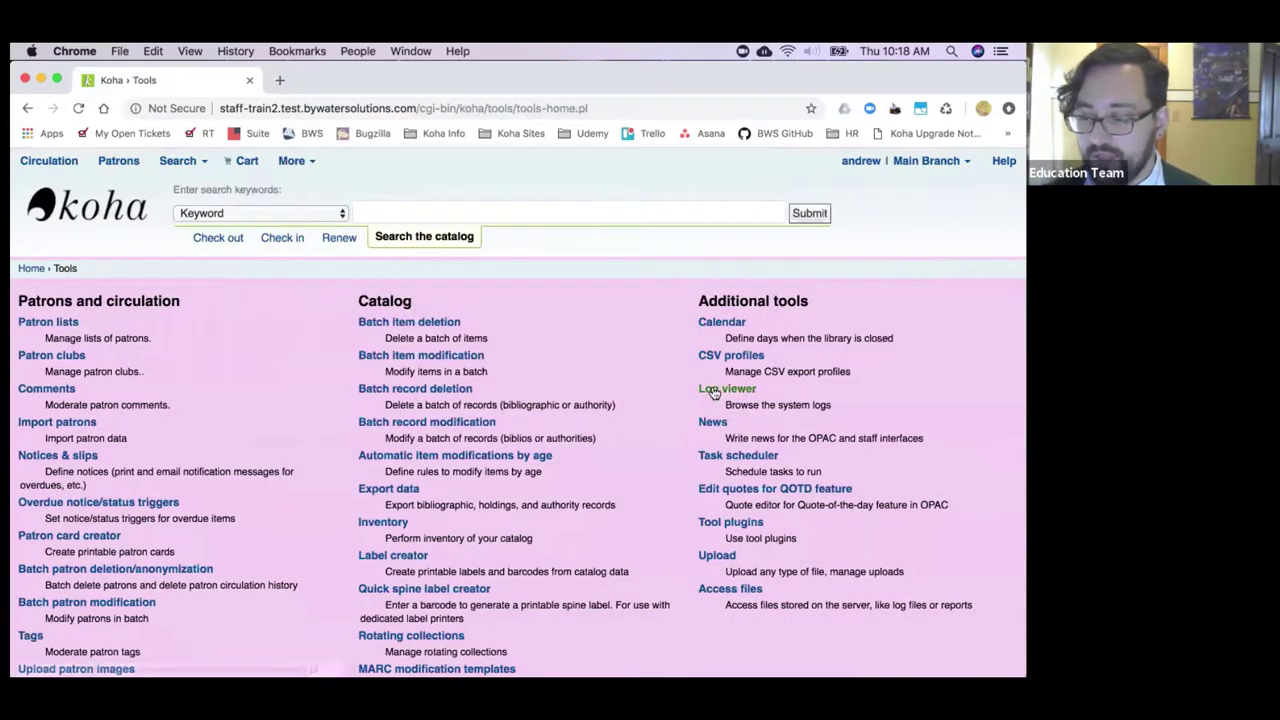
{"action": "left_click", "coordinate": [713, 392]}
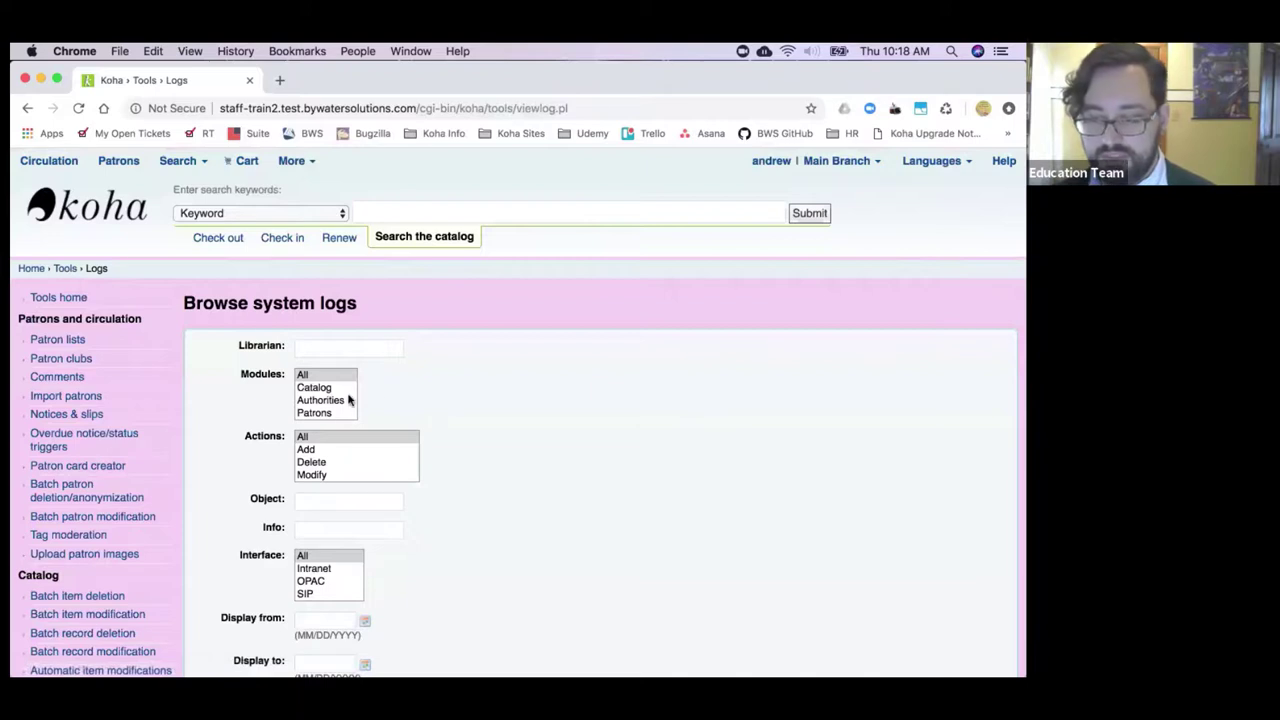
Step: Search the system logs for Catalog module entries on object 36126, with output to the browser screen
{"action": "left_click", "coordinate": [320, 388]}
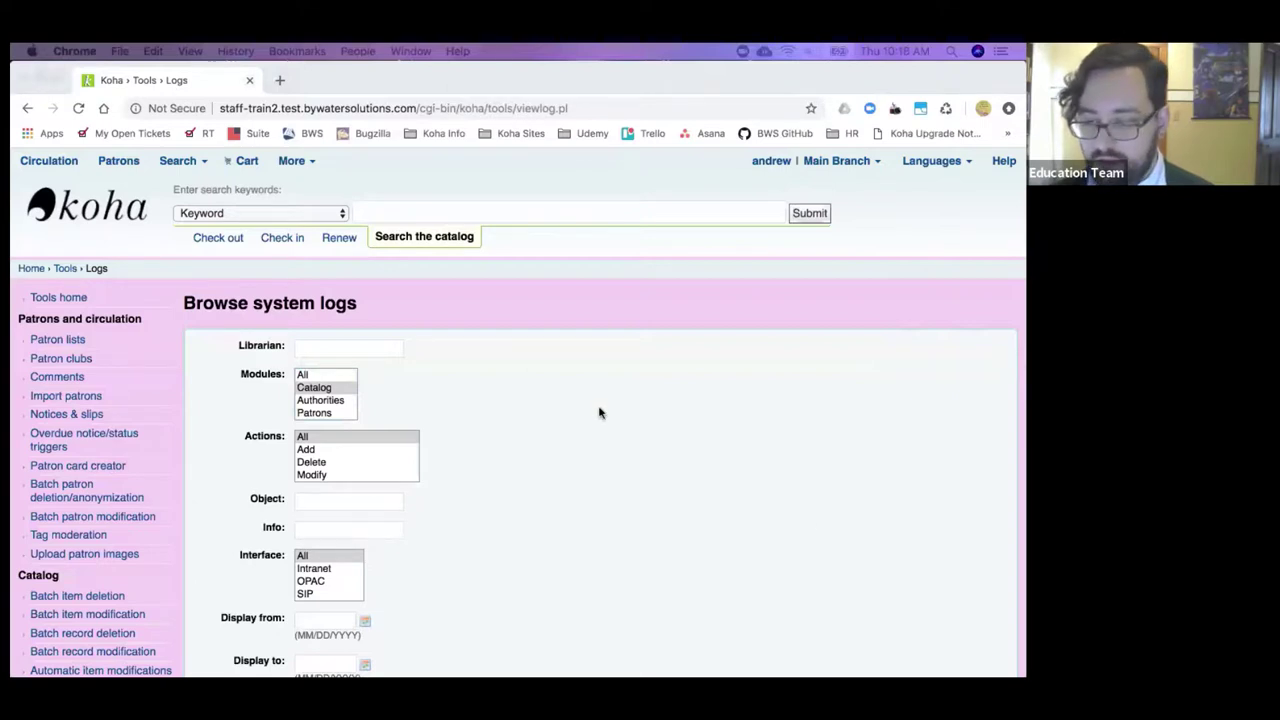
{"action": "left_click", "coordinate": [845, 533]}
{"action": "scroll", "coordinate": [828, 523], "scroll_direction": "down", "scroll_amount": 2}
{"action": "scroll", "coordinate": [828, 523], "scroll_direction": "down", "scroll_amount": 2}
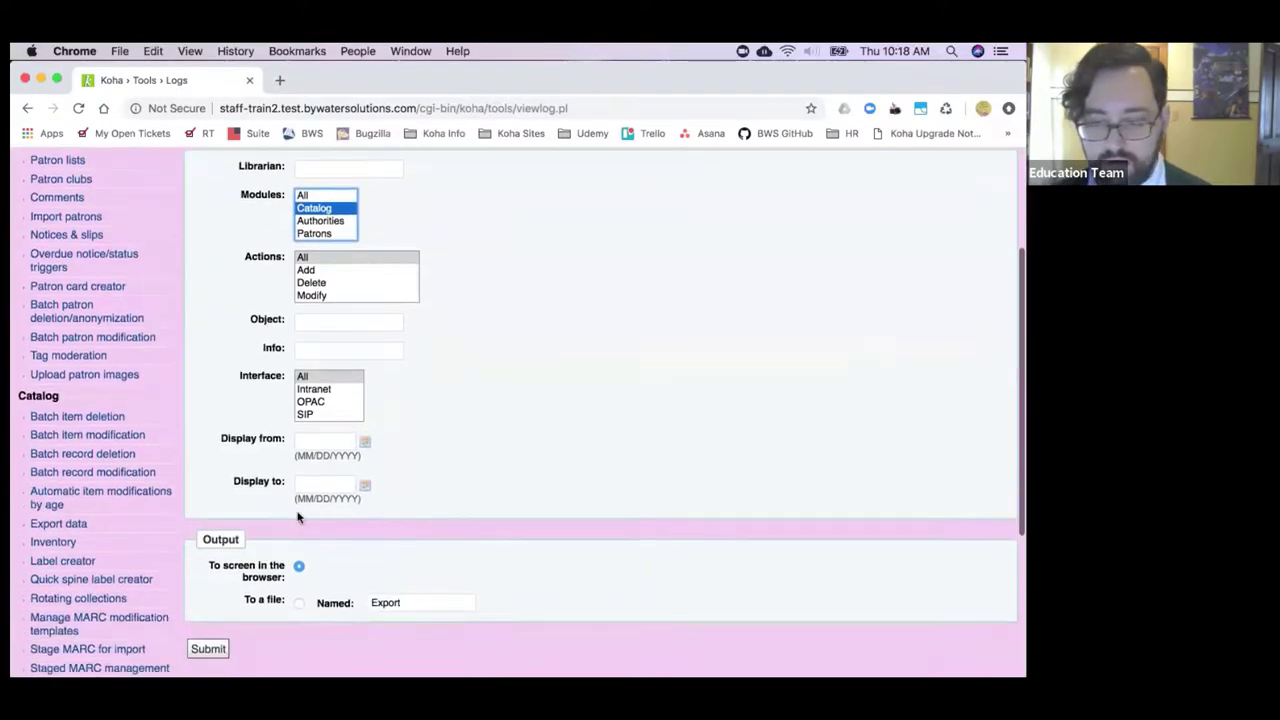
{"action": "left_click", "coordinate": [314, 287]}
{"action": "type", "text": "36126"}
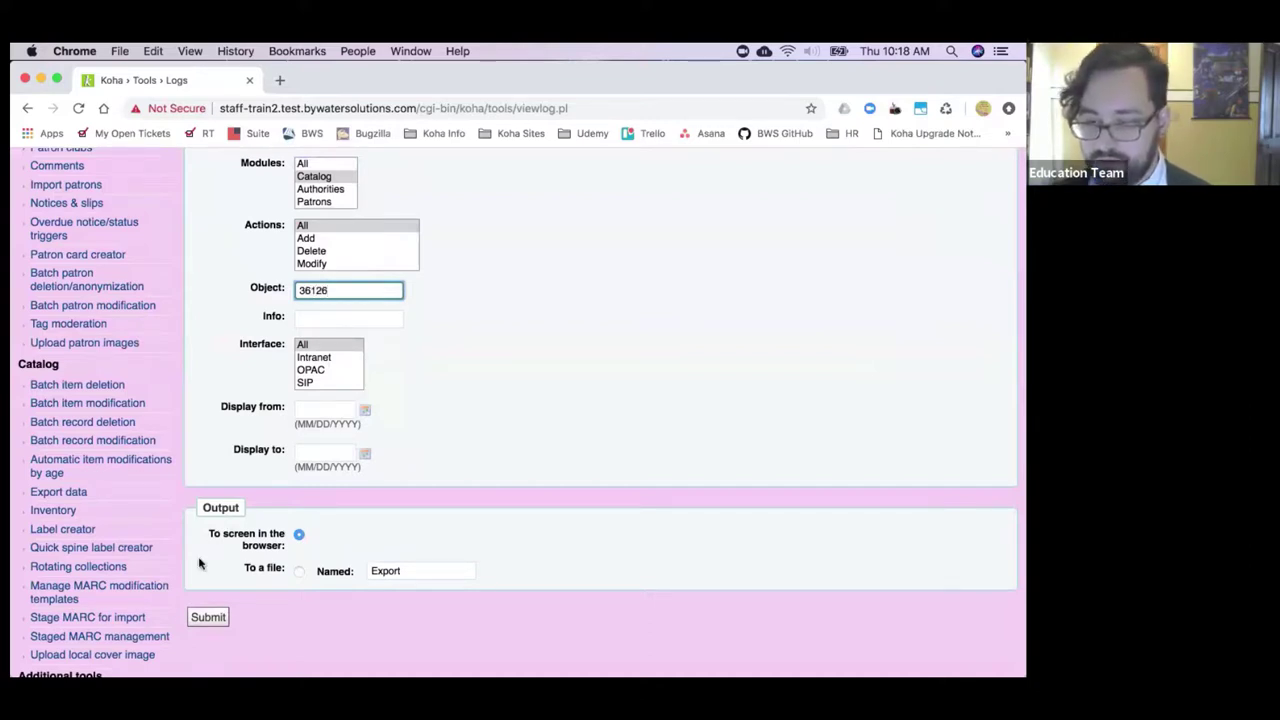
{"action": "left_click", "coordinate": [198, 619]}
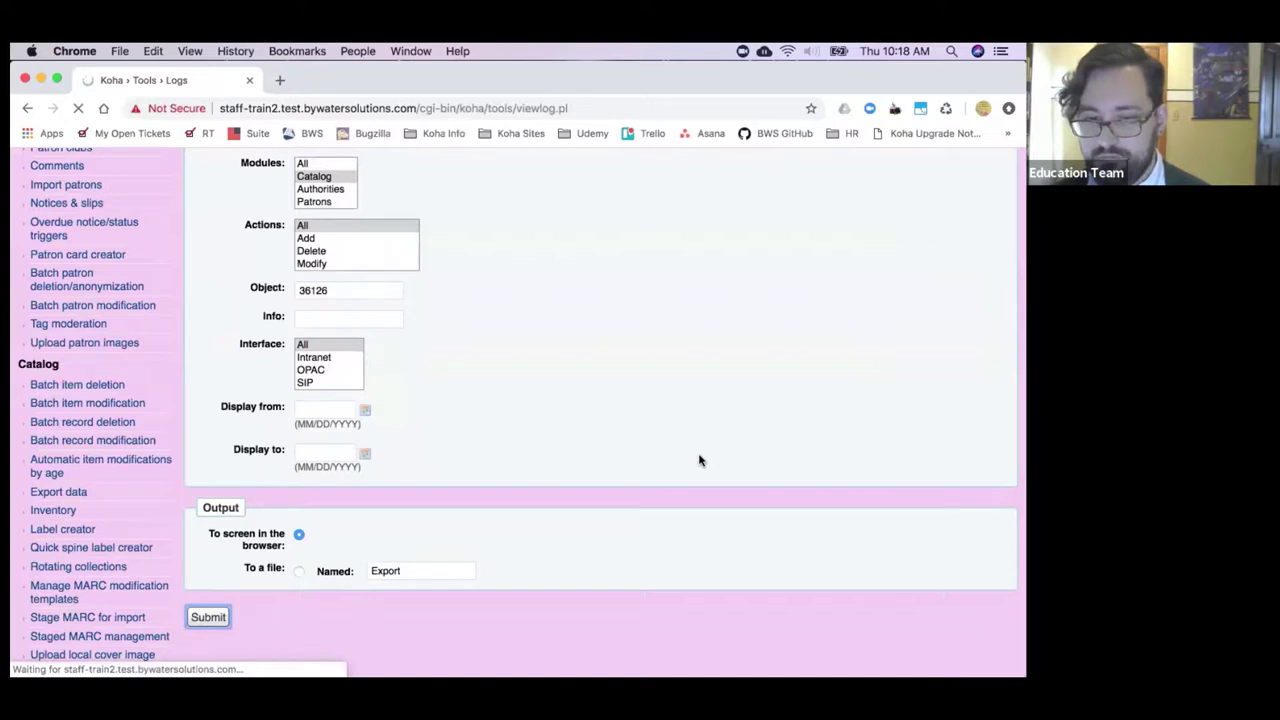
{"action": "scroll", "coordinate": [700, 460], "scroll_direction": "down", "scroll_amount": 5}
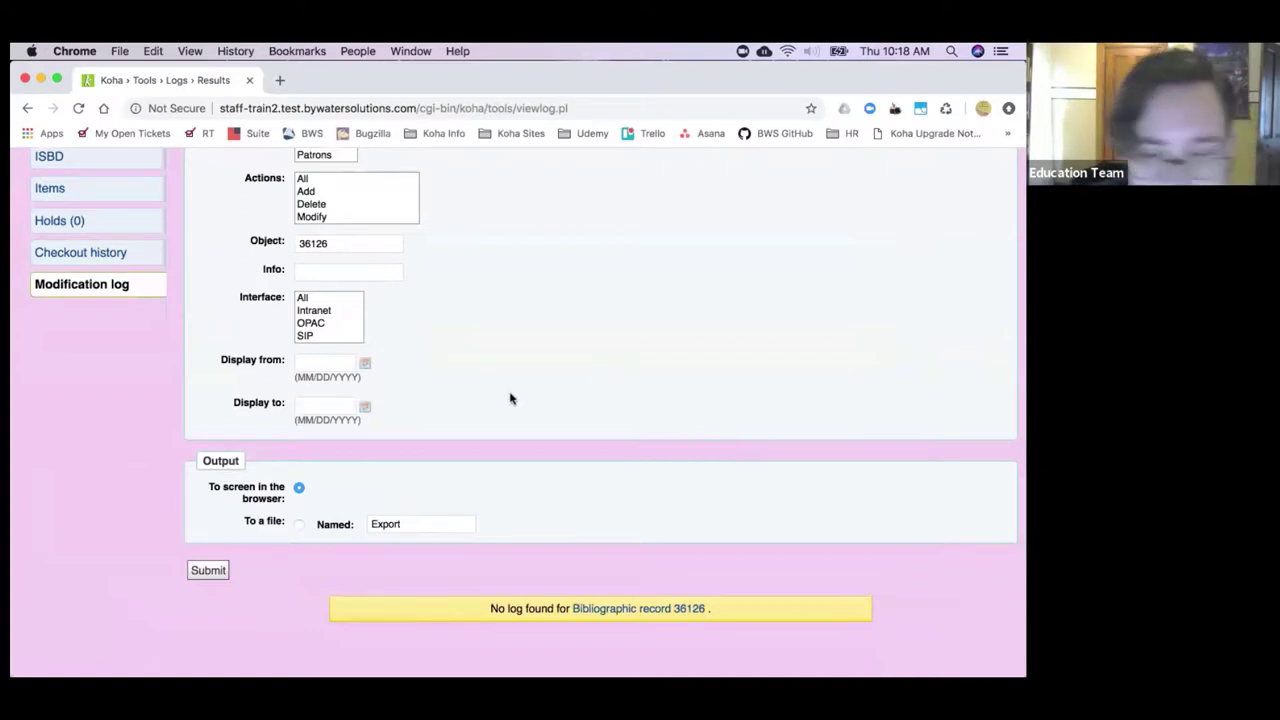
Step: Search the Catalog logs again with the object number changed to 36125
{"action": "double_click", "coordinate": [345, 243]}
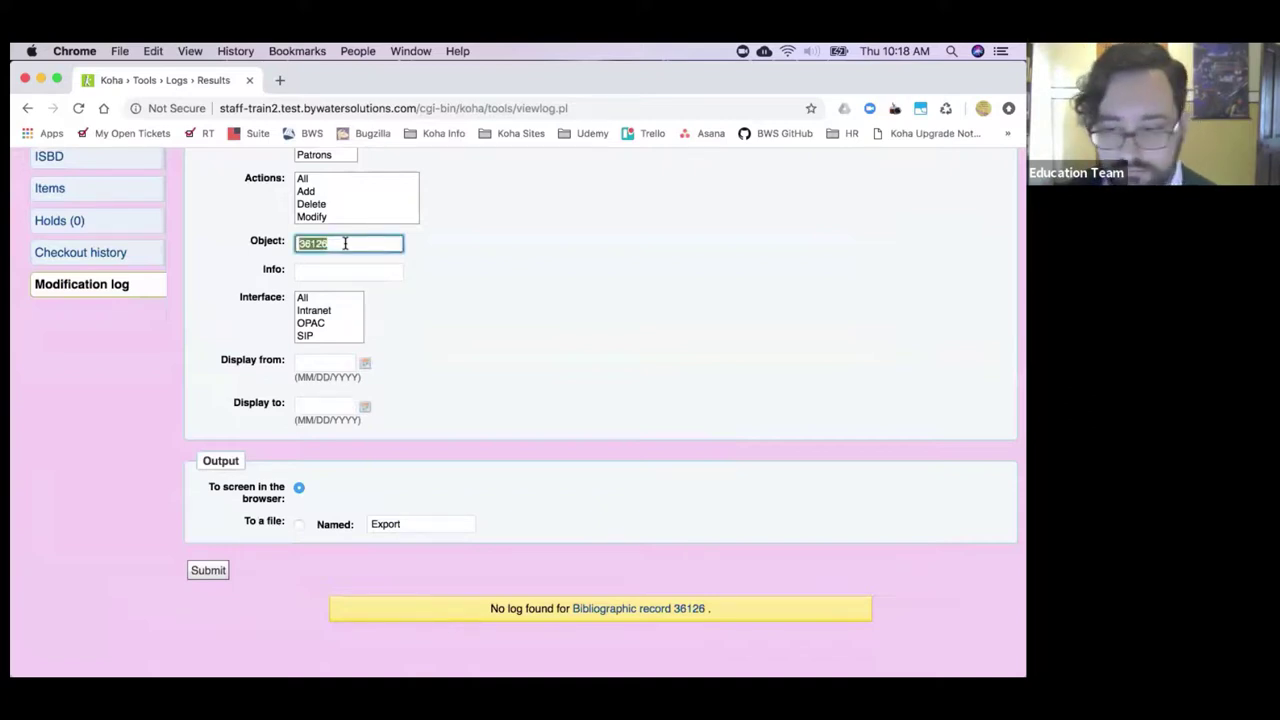
{"action": "type", "text": "36125"}
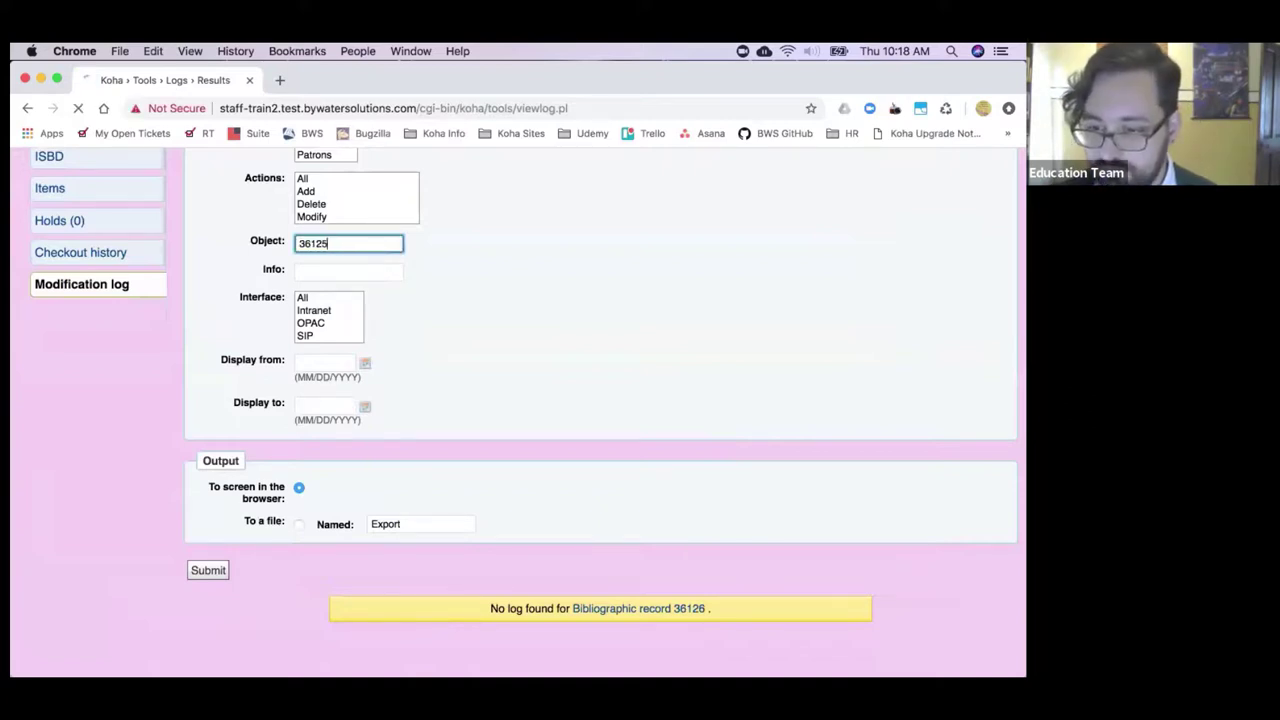
{"action": "key", "text": "Return"}
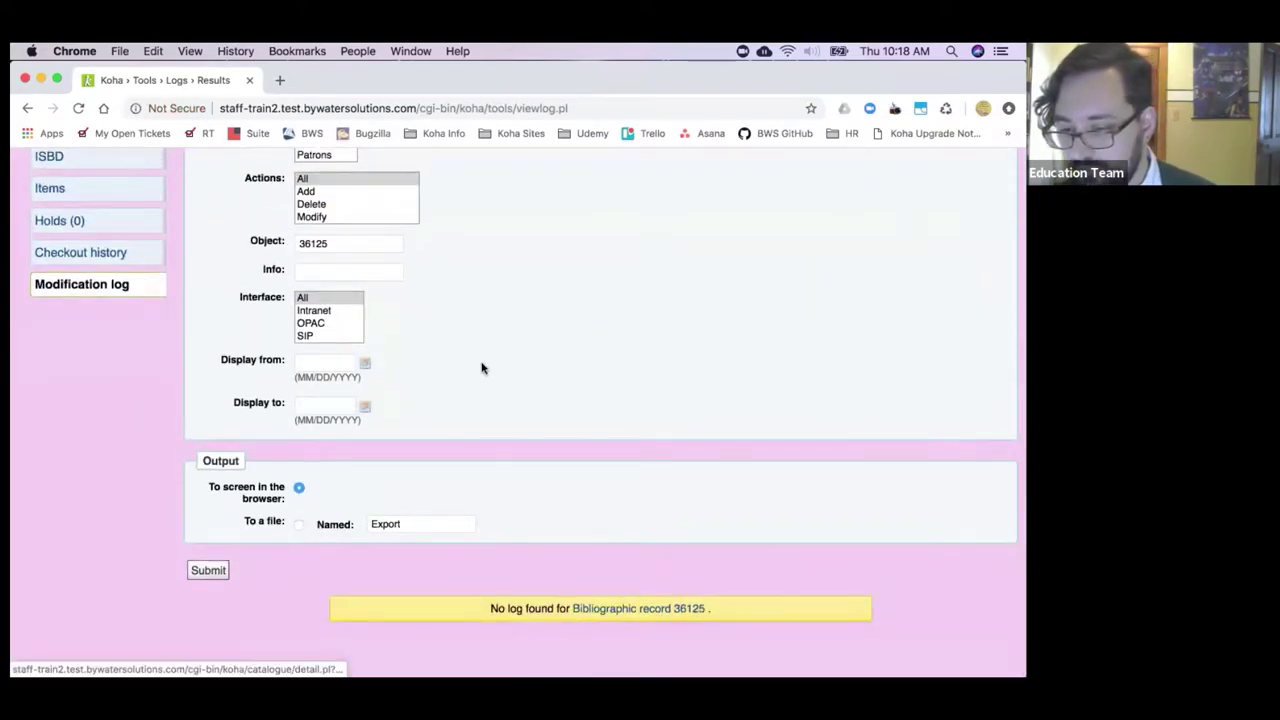
Step: Clear the object number, set the log's start date to 10/21/2018, and run the Catalog log search
{"action": "scroll", "coordinate": [478, 352], "scroll_direction": "up", "scroll_amount": 1}
{"action": "scroll", "coordinate": [451, 334], "scroll_direction": "up", "scroll_amount": 5}
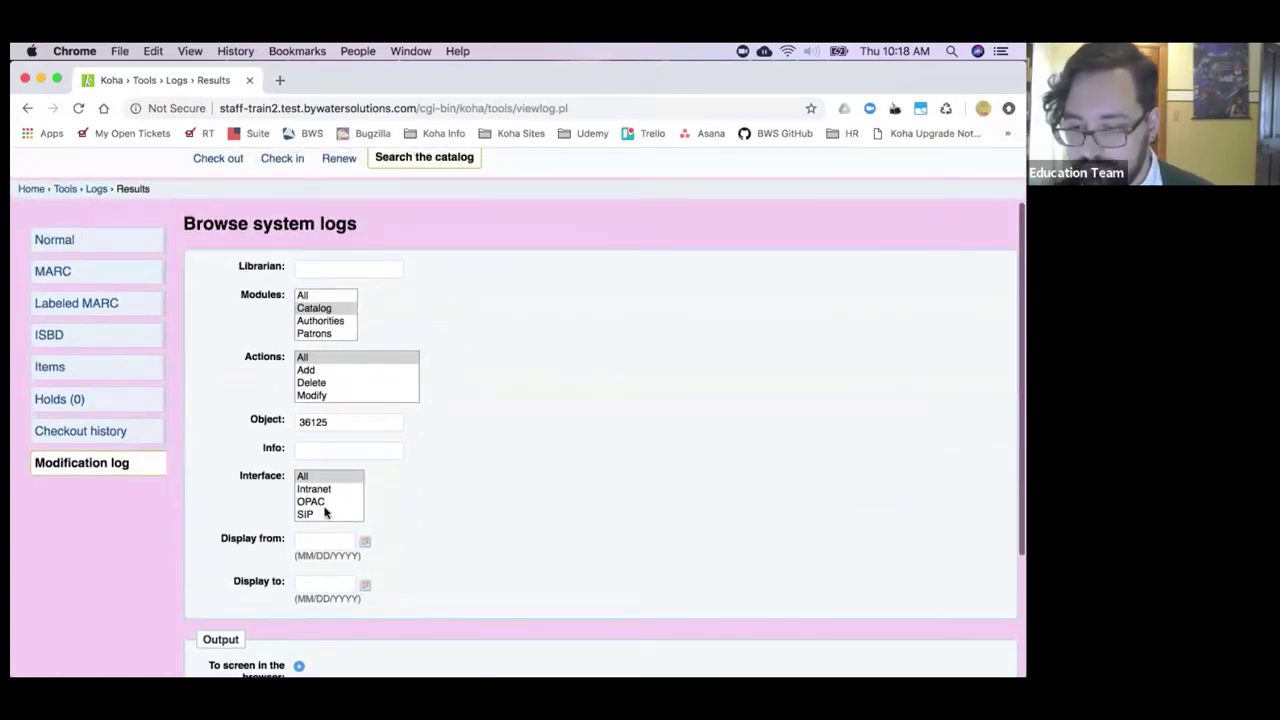
{"action": "left_click", "coordinate": [334, 421]}
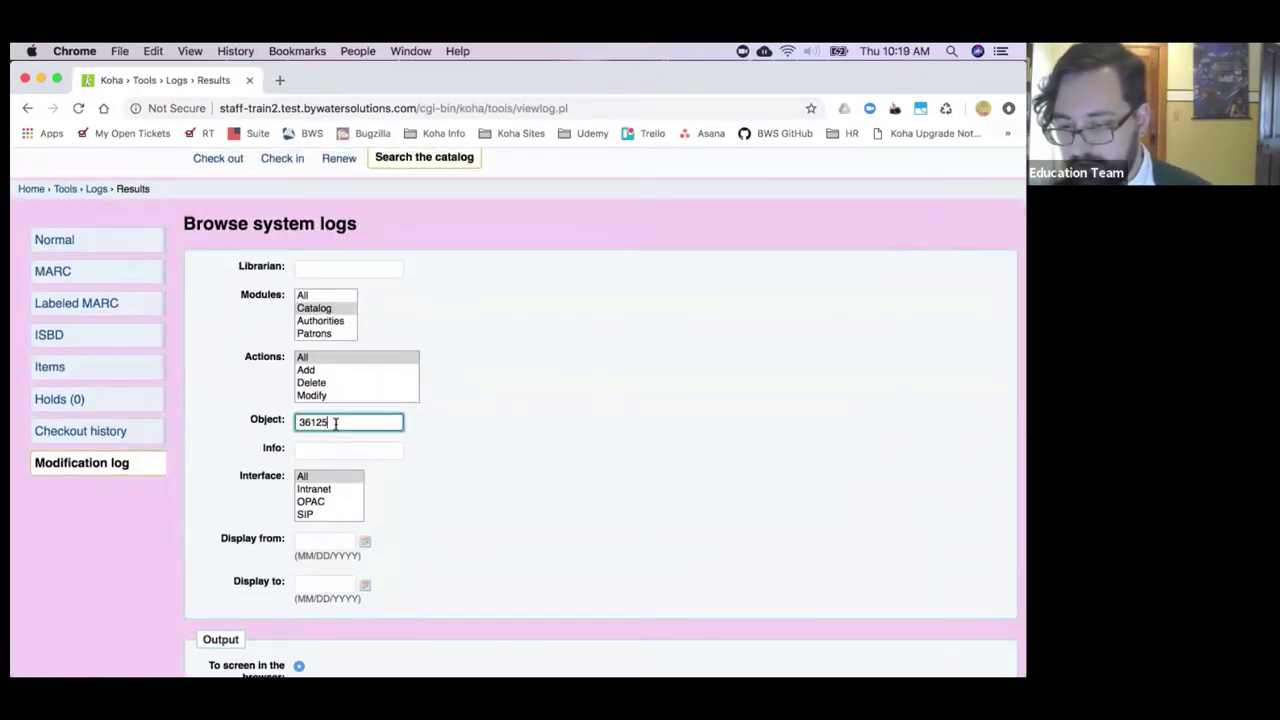
{"action": "double_click", "coordinate": [334, 421]}
{"action": "key", "text": "BackSpace"}
{"action": "left_click", "coordinate": [365, 542]}
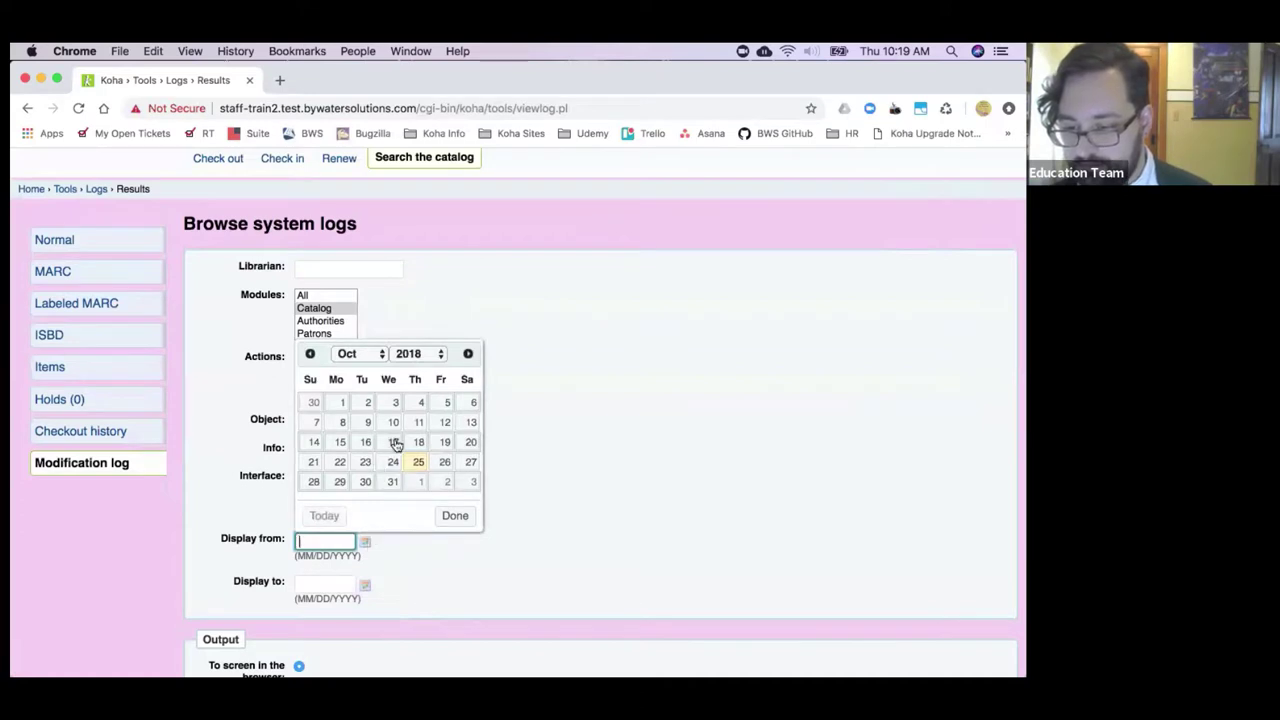
{"action": "left_click", "coordinate": [314, 462]}
{"action": "scroll", "coordinate": [460, 530], "scroll_direction": "down", "scroll_amount": 4}
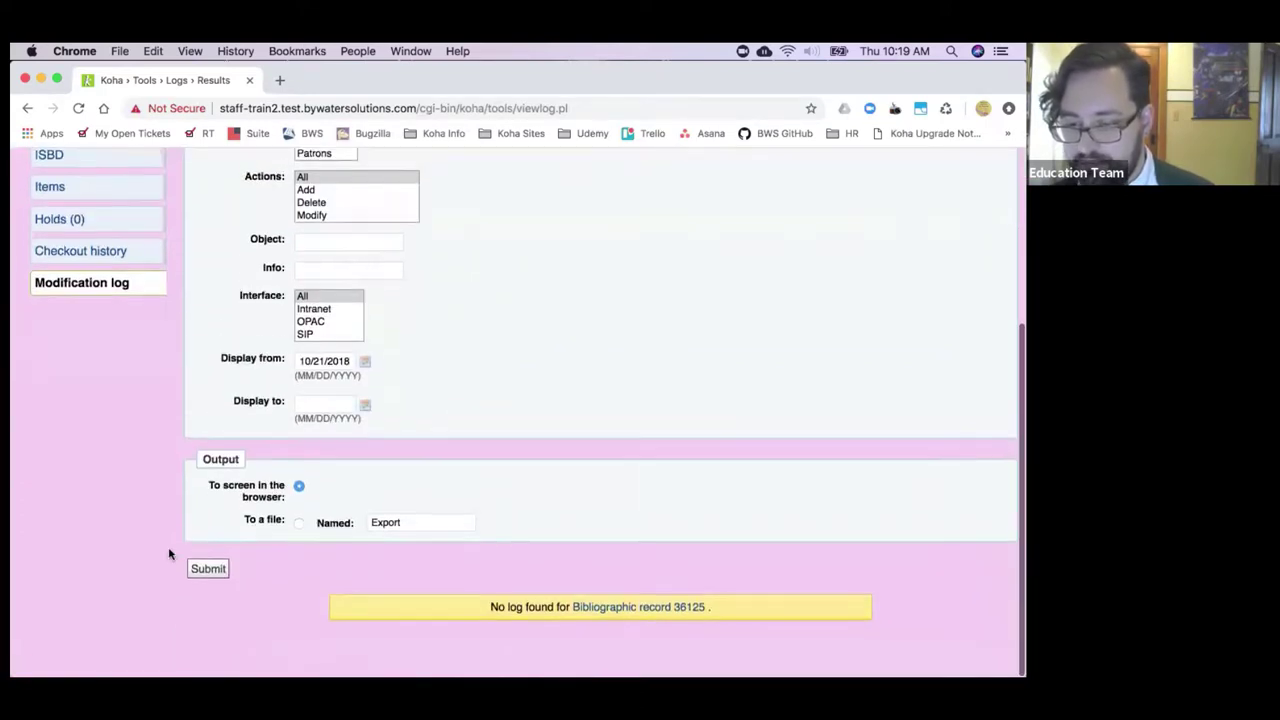
{"action": "left_click", "coordinate": [209, 568]}
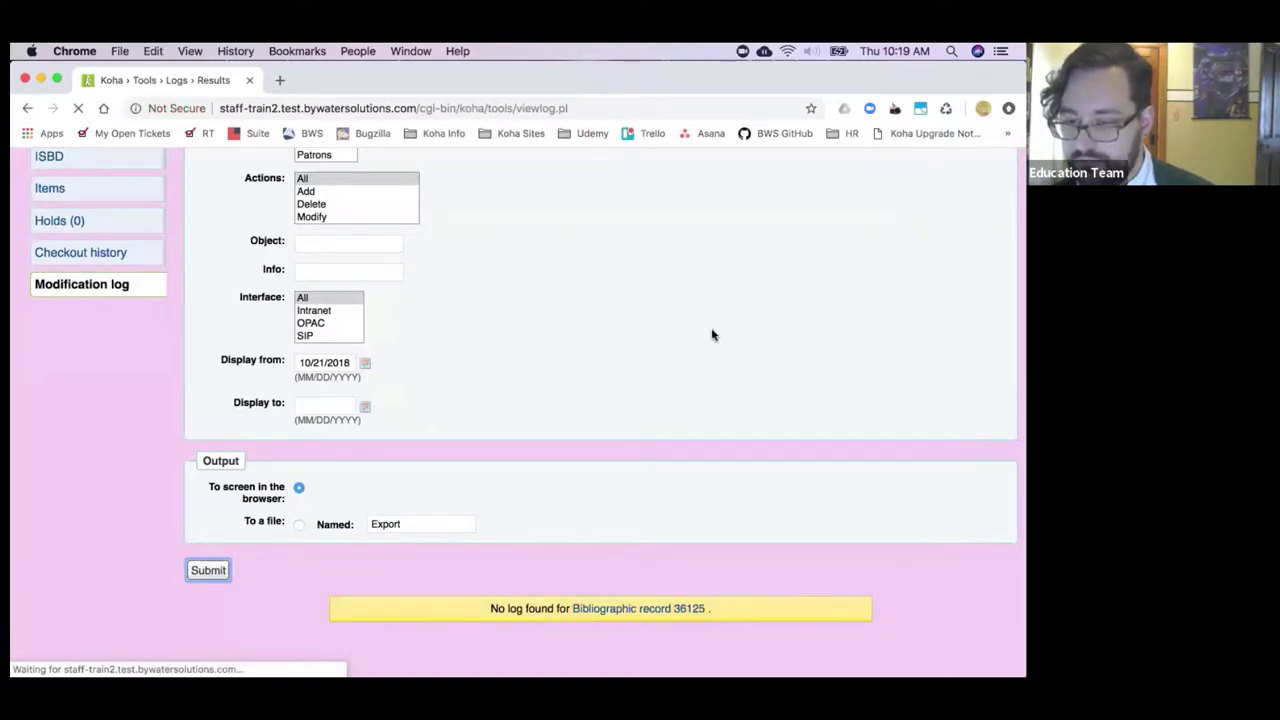
Step: Examine the listed catalog log entries, comparing their actions, objects, info details and interfaces
{"action": "scroll", "coordinate": [712, 365], "scroll_direction": "down", "scroll_amount": 5}
{"action": "scroll", "coordinate": [712, 365], "scroll_direction": "down", "scroll_amount": 10}
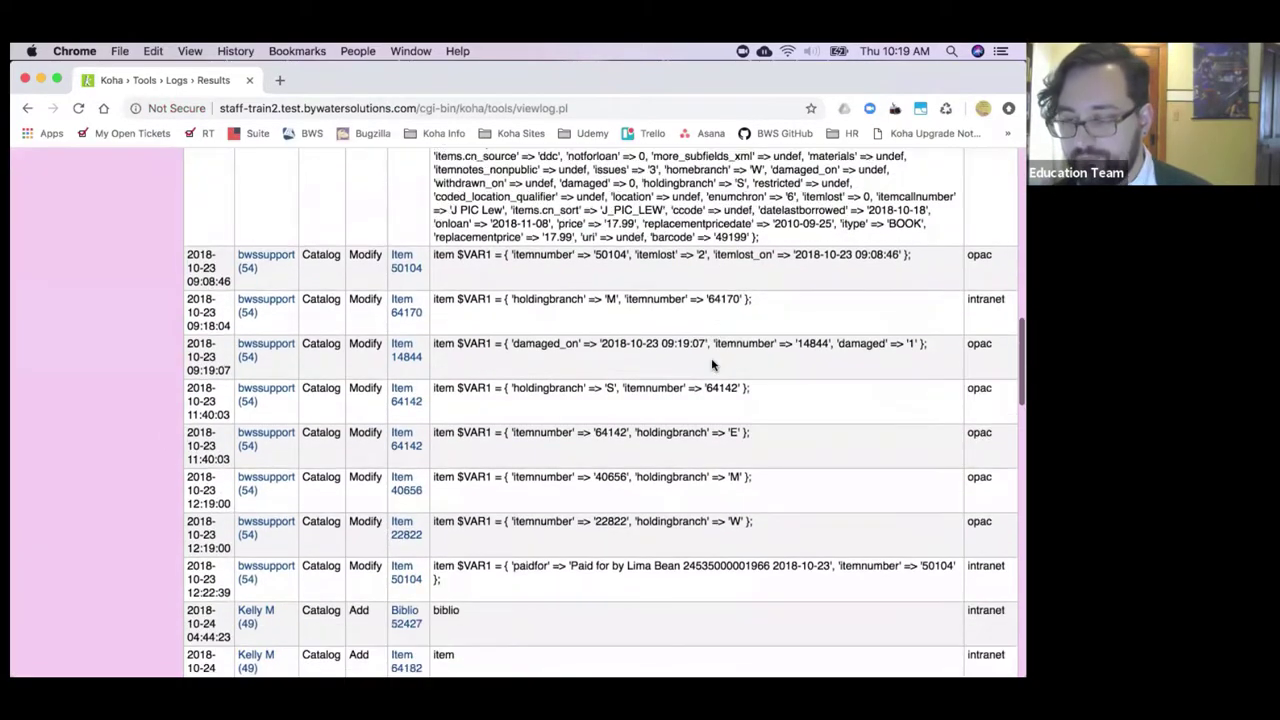
{"action": "scroll", "coordinate": [712, 365], "scroll_direction": "up", "scroll_amount": 5}
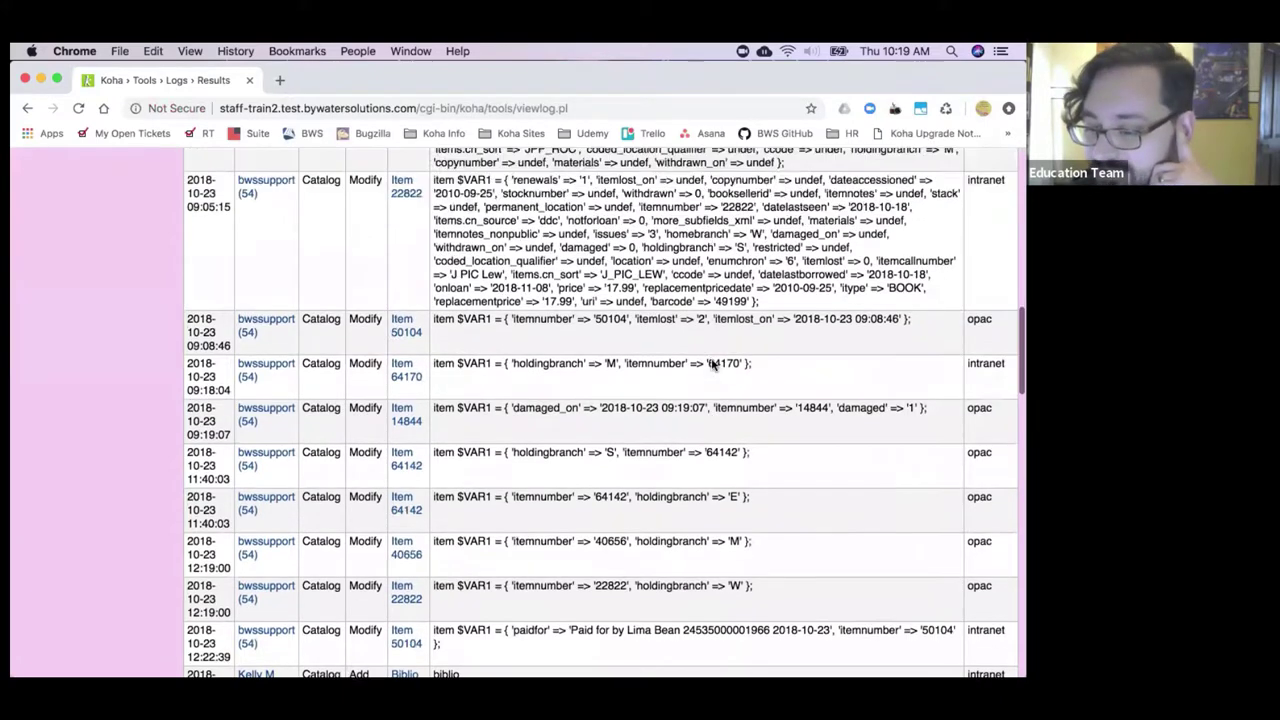
{"action": "scroll", "coordinate": [683, 400], "scroll_direction": "up", "scroll_amount": 3}
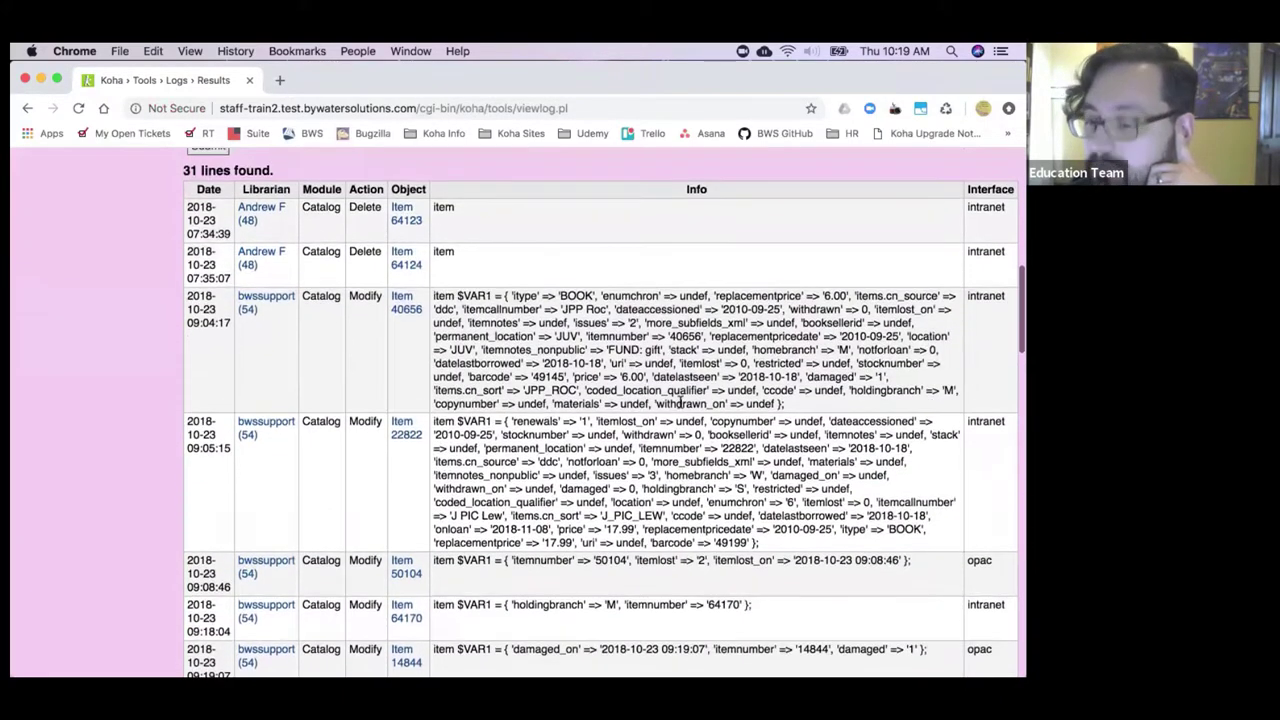
{"action": "scroll", "coordinate": [680, 396], "scroll_direction": "down", "scroll_amount": 2}
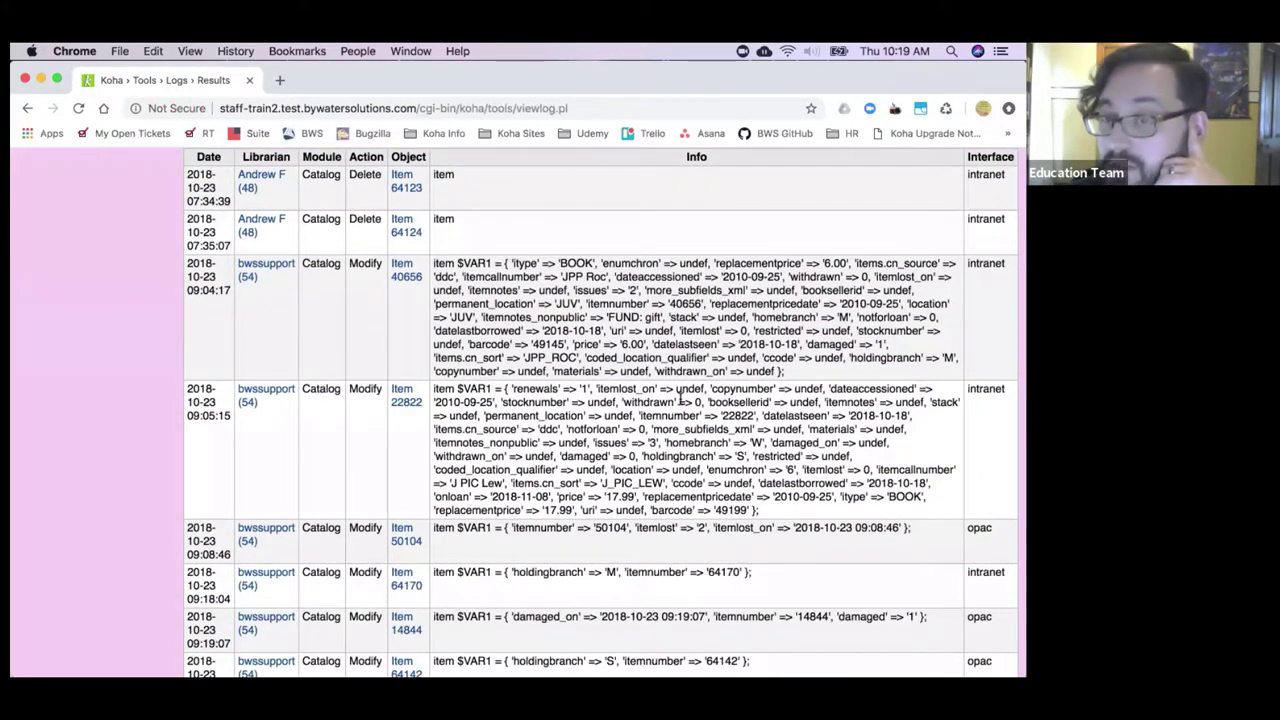
{"action": "scroll", "coordinate": [679, 398], "scroll_direction": "down", "scroll_amount": 1}
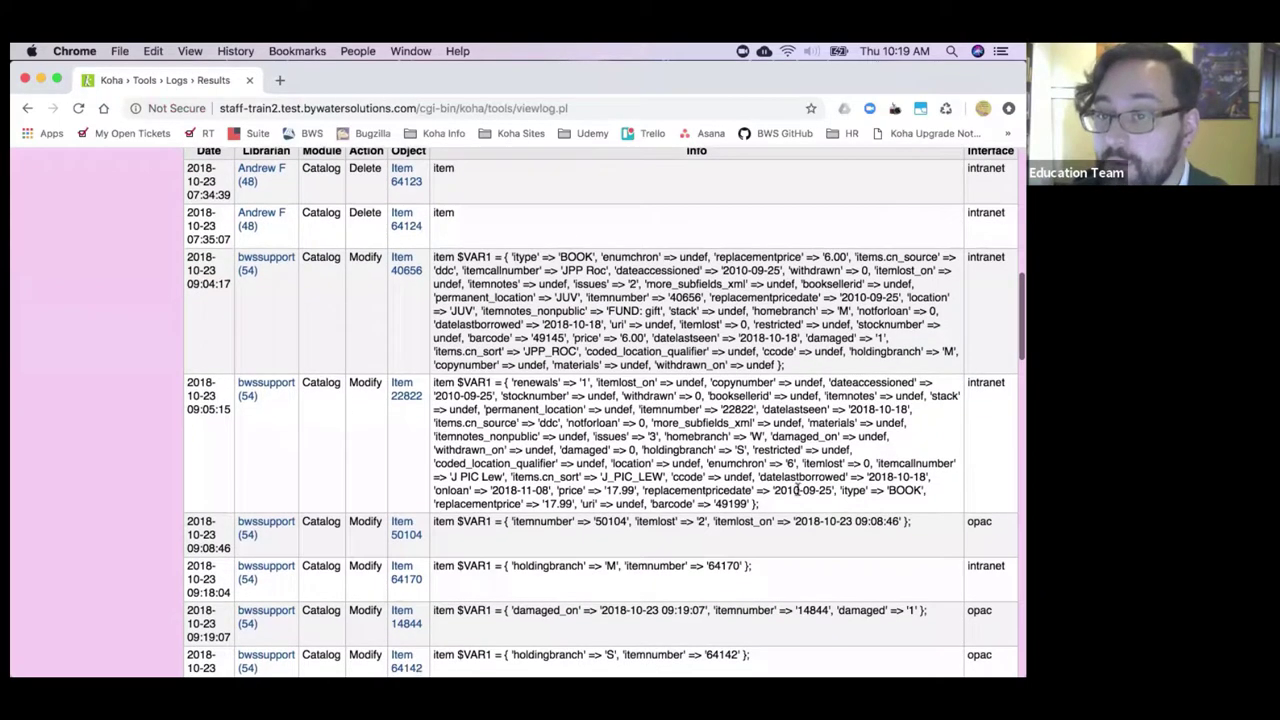
{"action": "scroll", "coordinate": [520, 358], "scroll_direction": "up", "scroll_amount": 2}
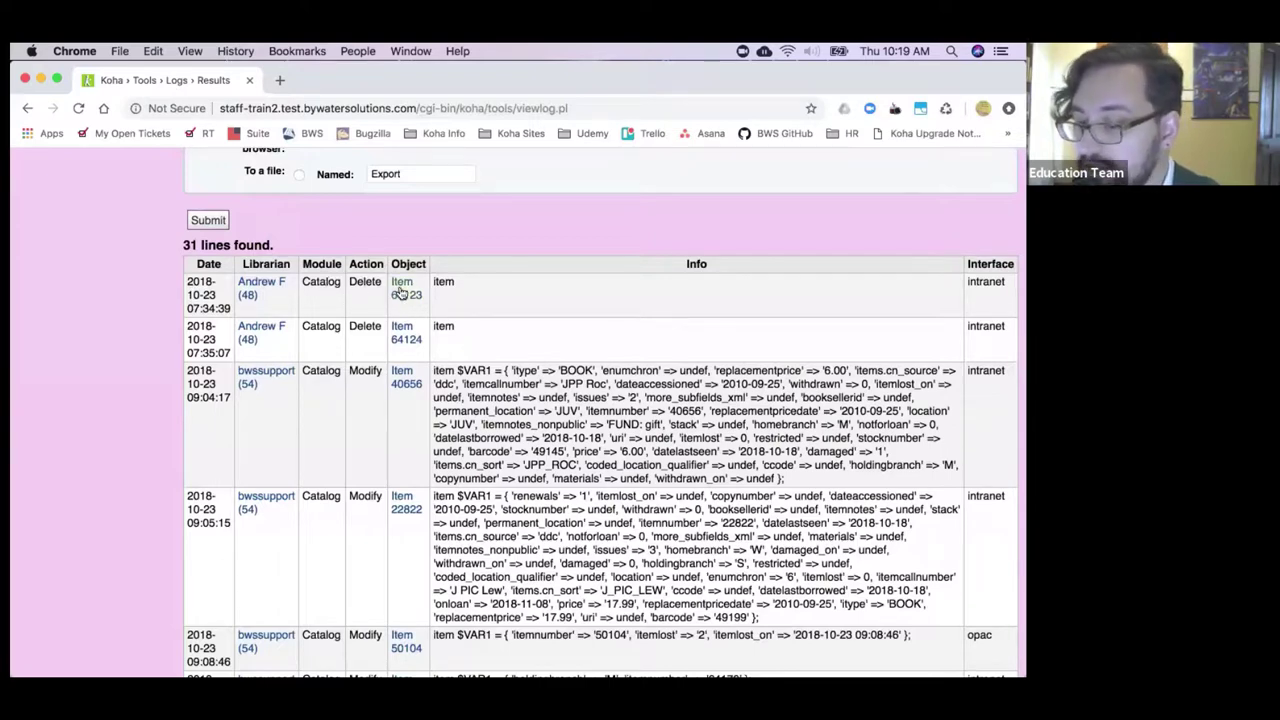
{"action": "scroll", "coordinate": [302, 240], "scroll_direction": "down", "scroll_amount": 5}
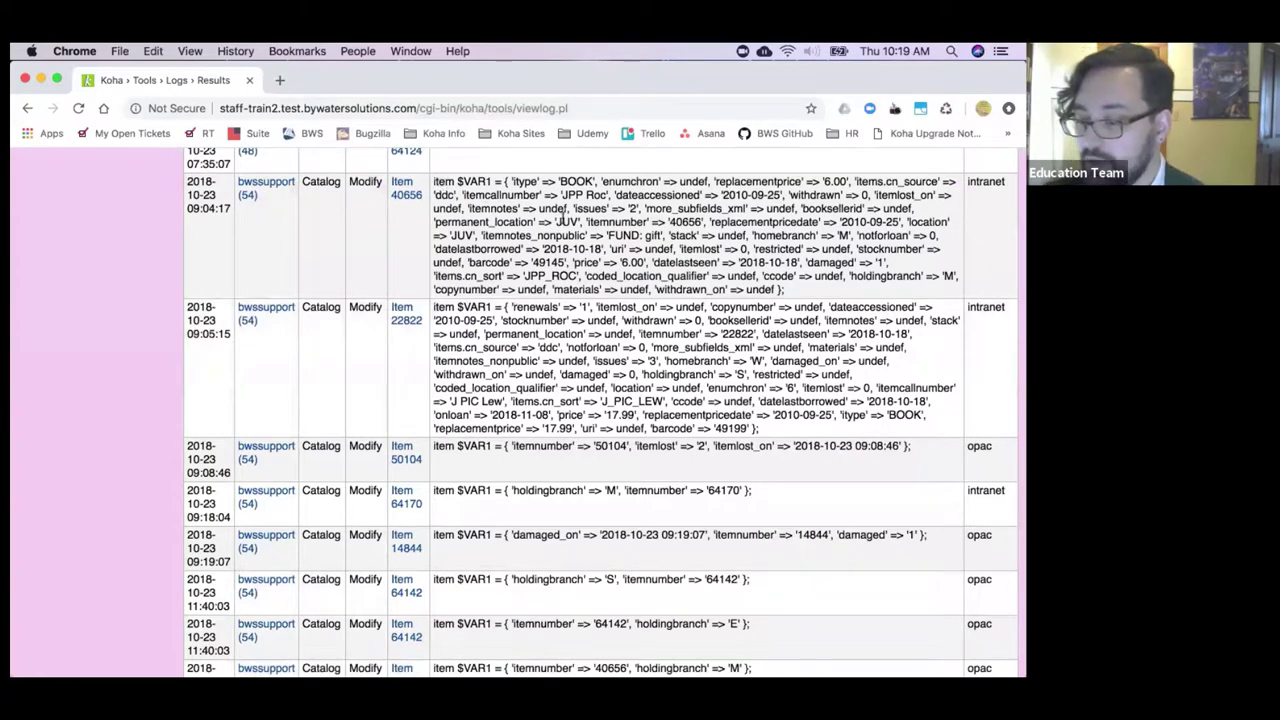
Step: Highlight the info details of the modification entries for items 40656 and 22822, then return to the search form
{"action": "left_click_drag", "start_coordinate": [436, 183], "coordinate": [752, 289]}
{"action": "left_click_drag", "start_coordinate": [478, 307], "coordinate": [746, 420]}
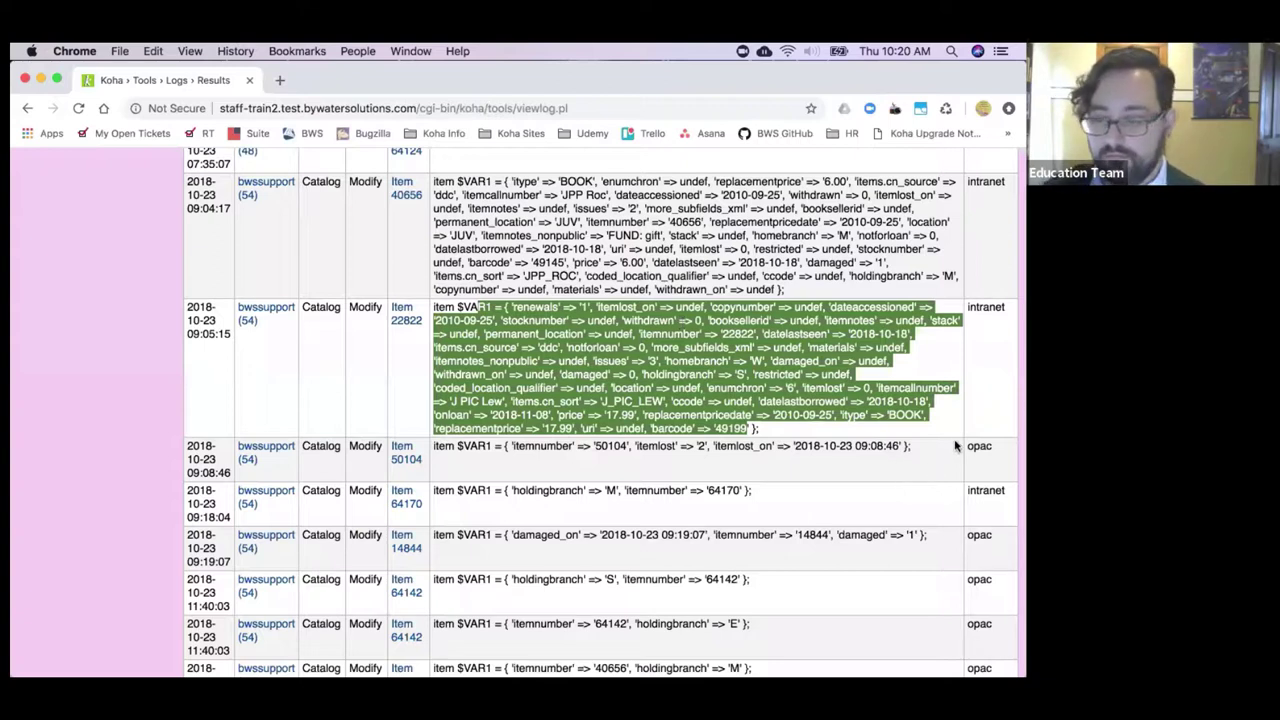
{"action": "scroll", "coordinate": [600, 405], "scroll_direction": "up", "scroll_amount": 10}
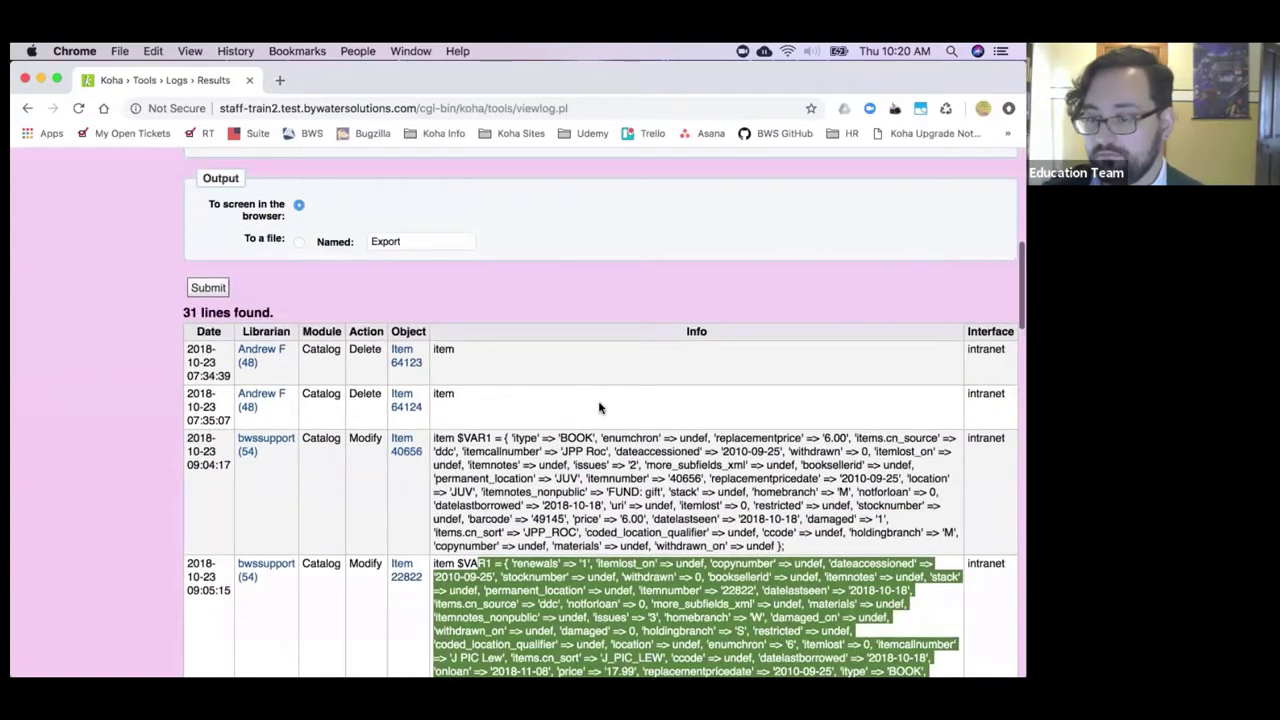
{"action": "scroll", "coordinate": [600, 405], "scroll_direction": "up", "scroll_amount": 5}
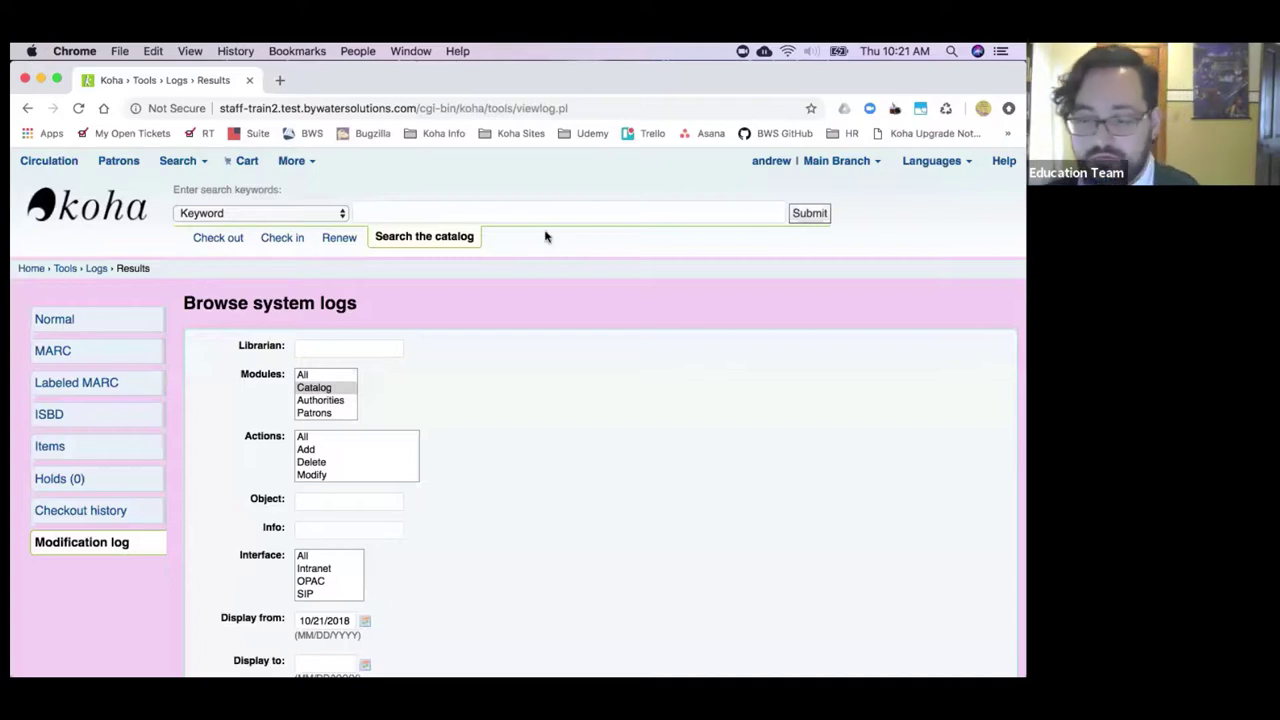
Step: Return to the Tools page and open Notices & slips
{"action": "scroll", "coordinate": [170, 230], "scroll_direction": "down", "scroll_amount": 1}
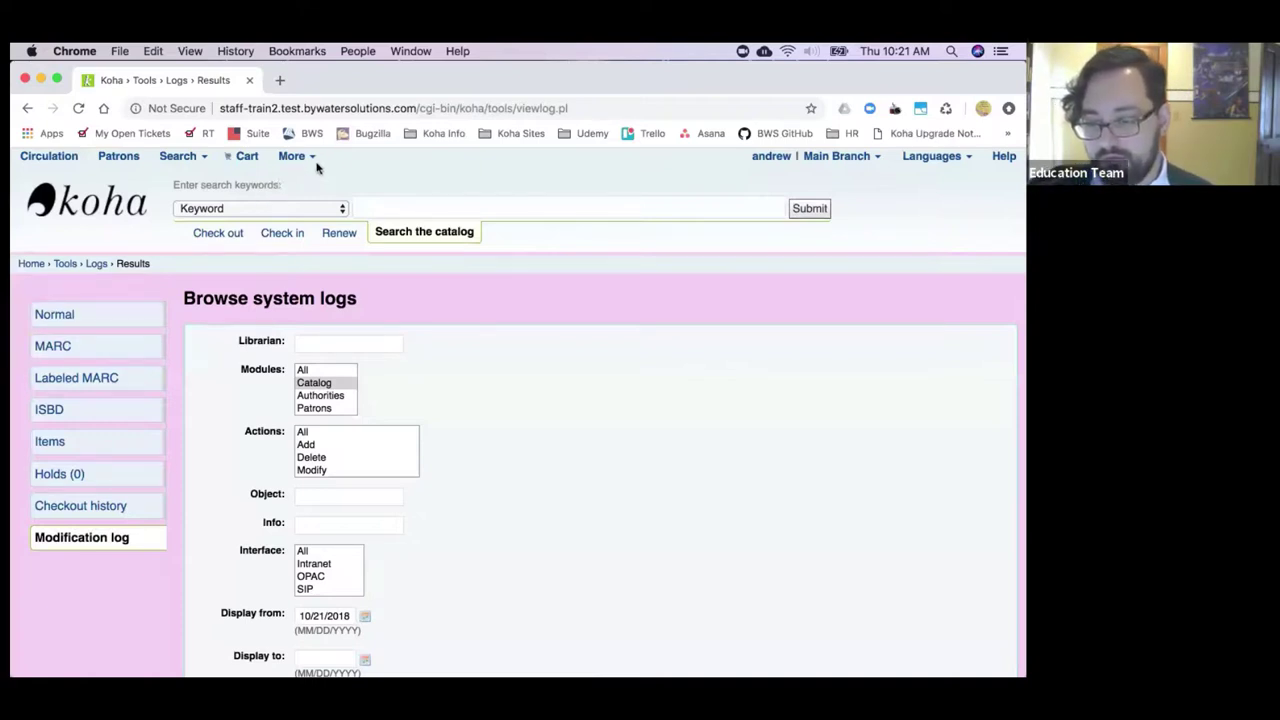
{"action": "left_click", "coordinate": [64, 266]}
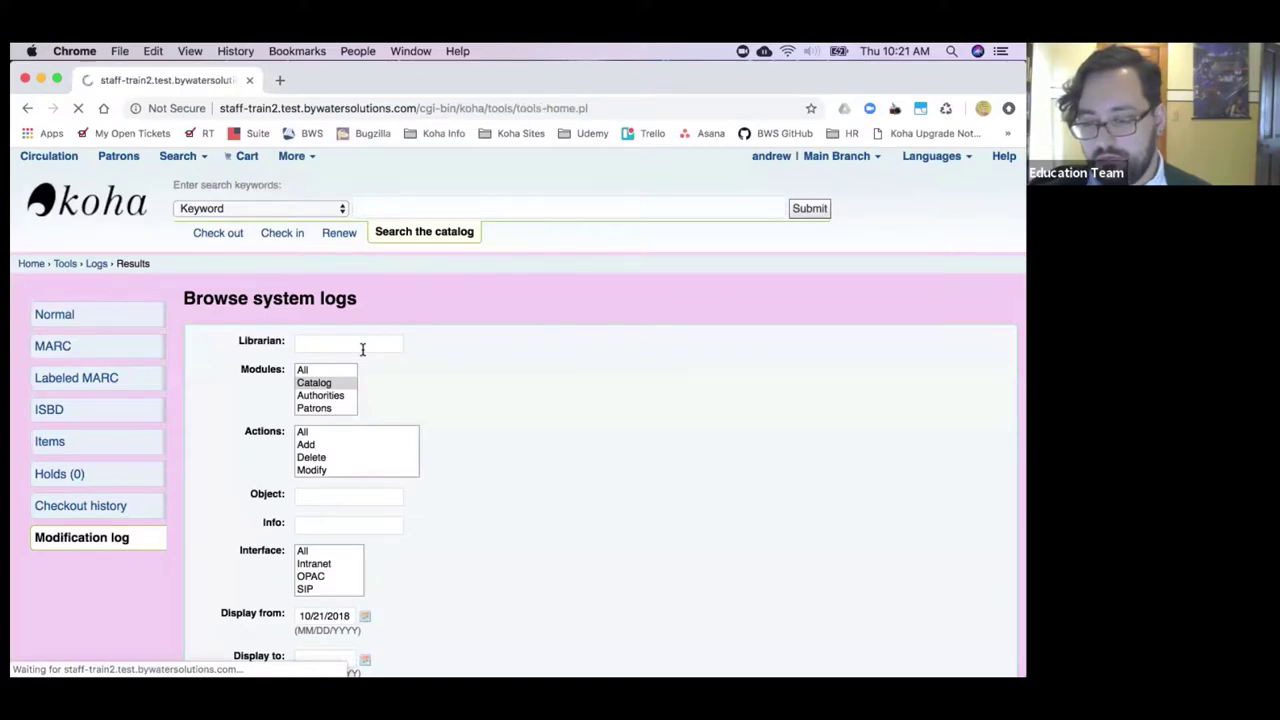
{"action": "scroll", "coordinate": [350, 392], "scroll_direction": "down", "scroll_amount": 3}
{"action": "scroll", "coordinate": [352, 393], "scroll_direction": "down", "scroll_amount": 1}
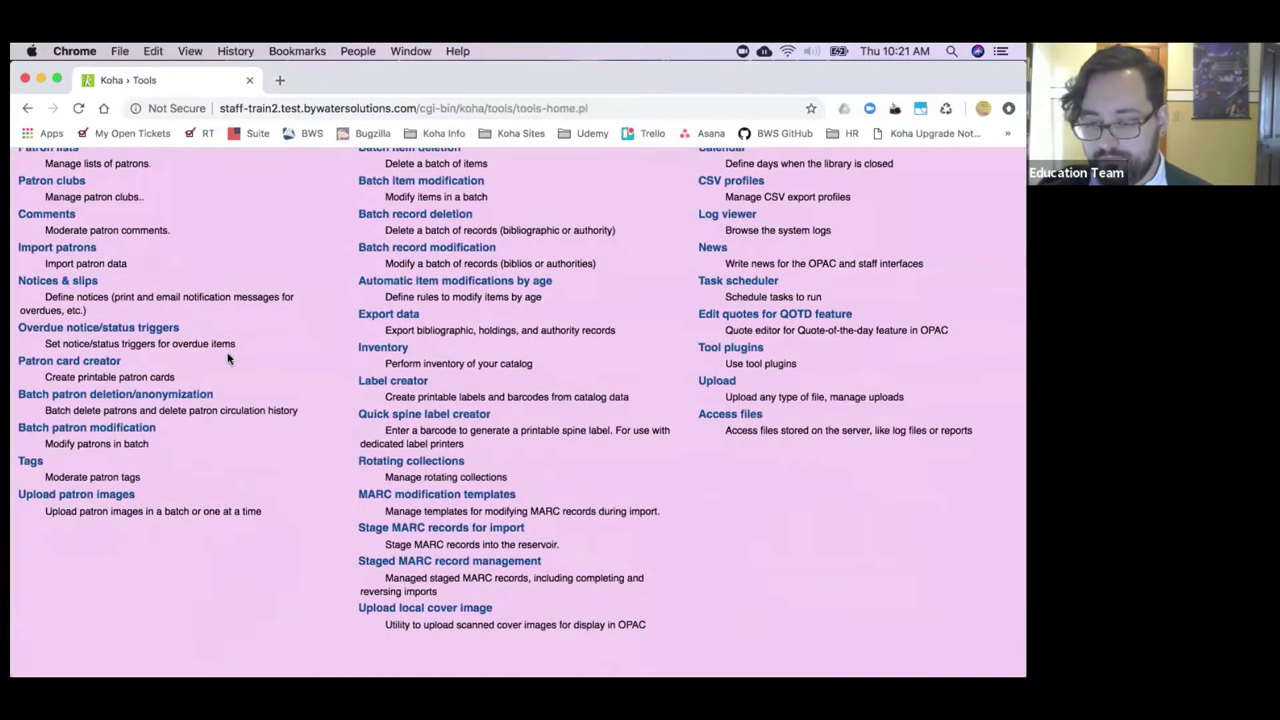
{"action": "left_click", "coordinate": [63, 284]}
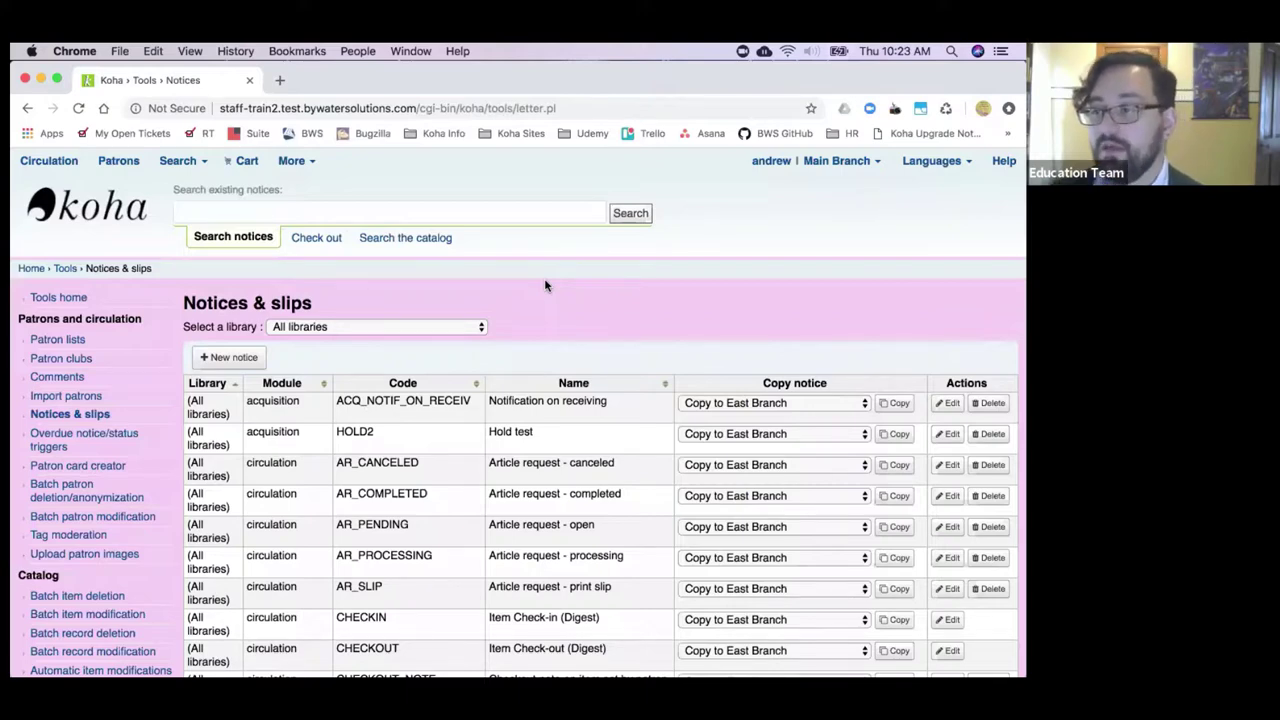
Step: Find the circulation notice CHECKOUT, Item Check-out (Digest), and open it for editing
{"action": "scroll", "coordinate": [508, 289], "scroll_direction": "down", "scroll_amount": 1}
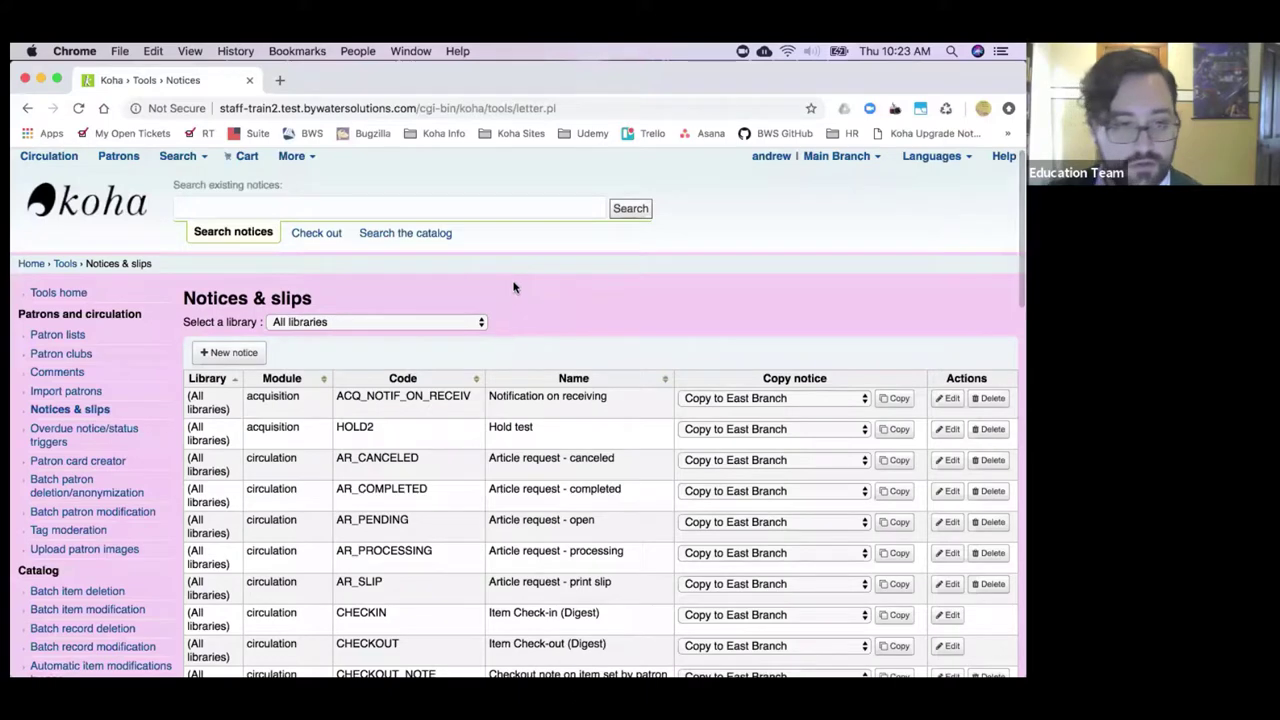
{"action": "scroll", "coordinate": [510, 298], "scroll_direction": "down", "scroll_amount": 3}
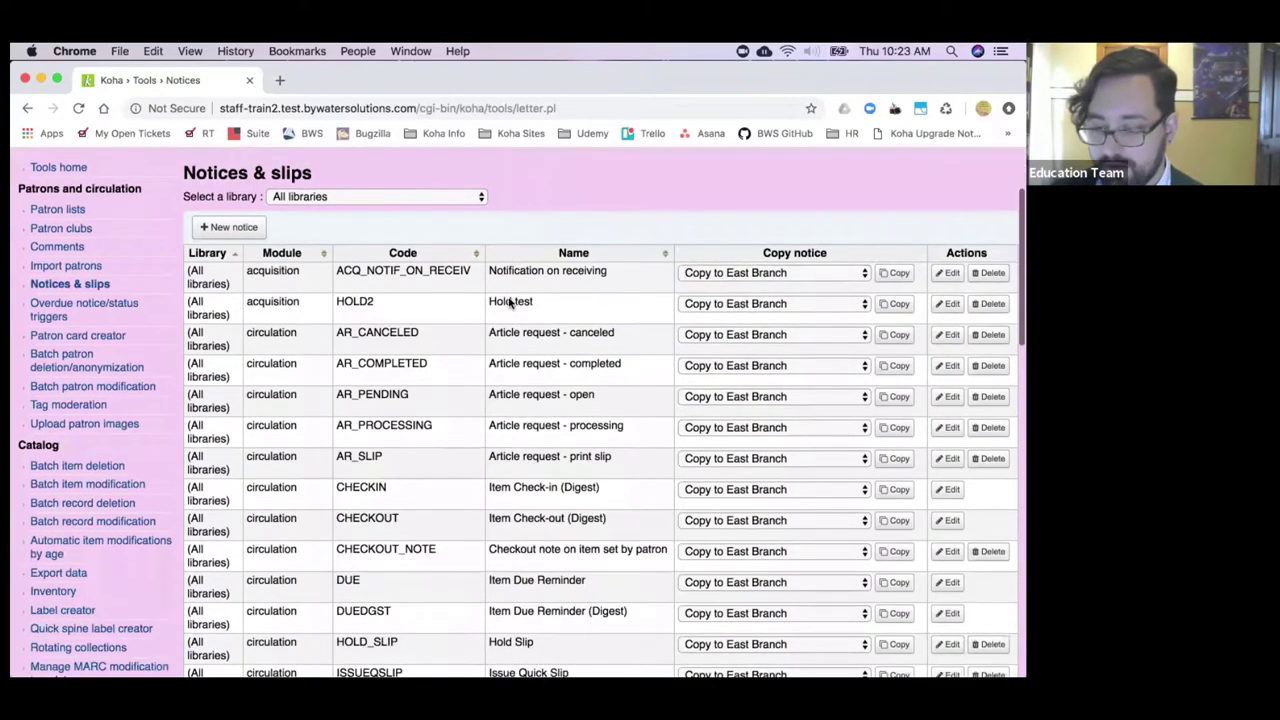
{"action": "scroll", "coordinate": [510, 302], "scroll_direction": "down", "scroll_amount": 2}
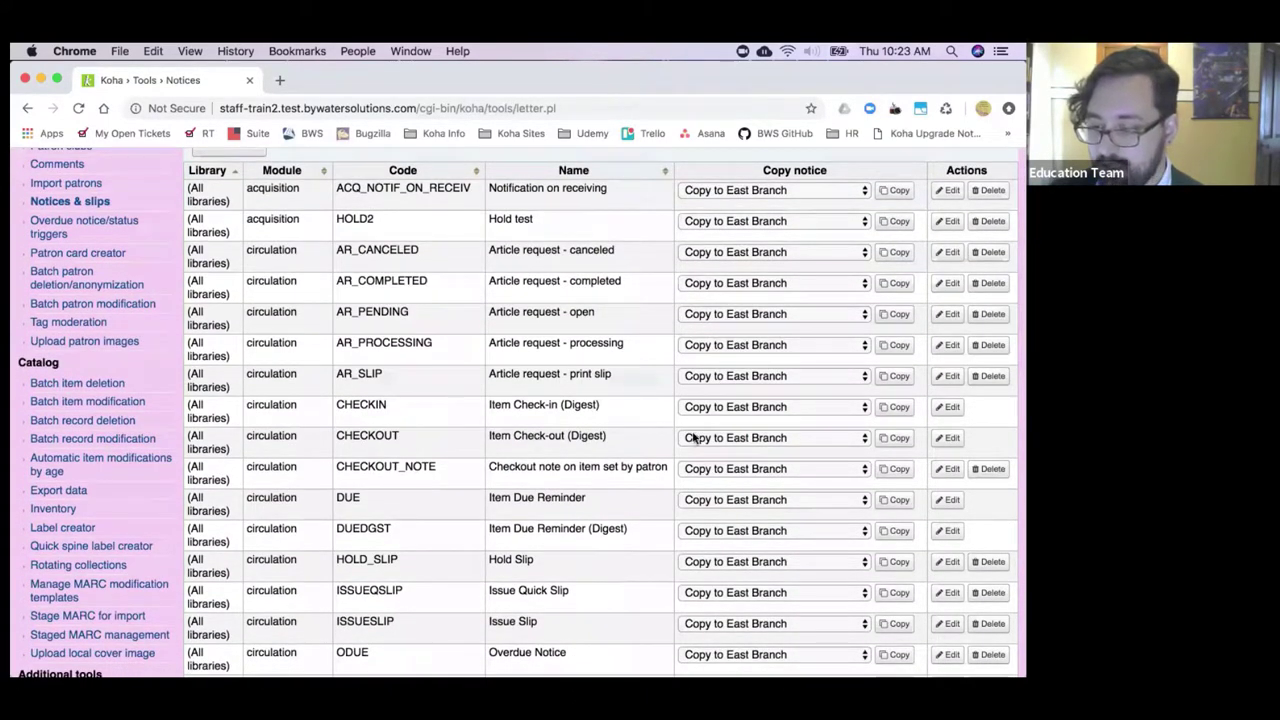
{"action": "left_click", "coordinate": [947, 438]}
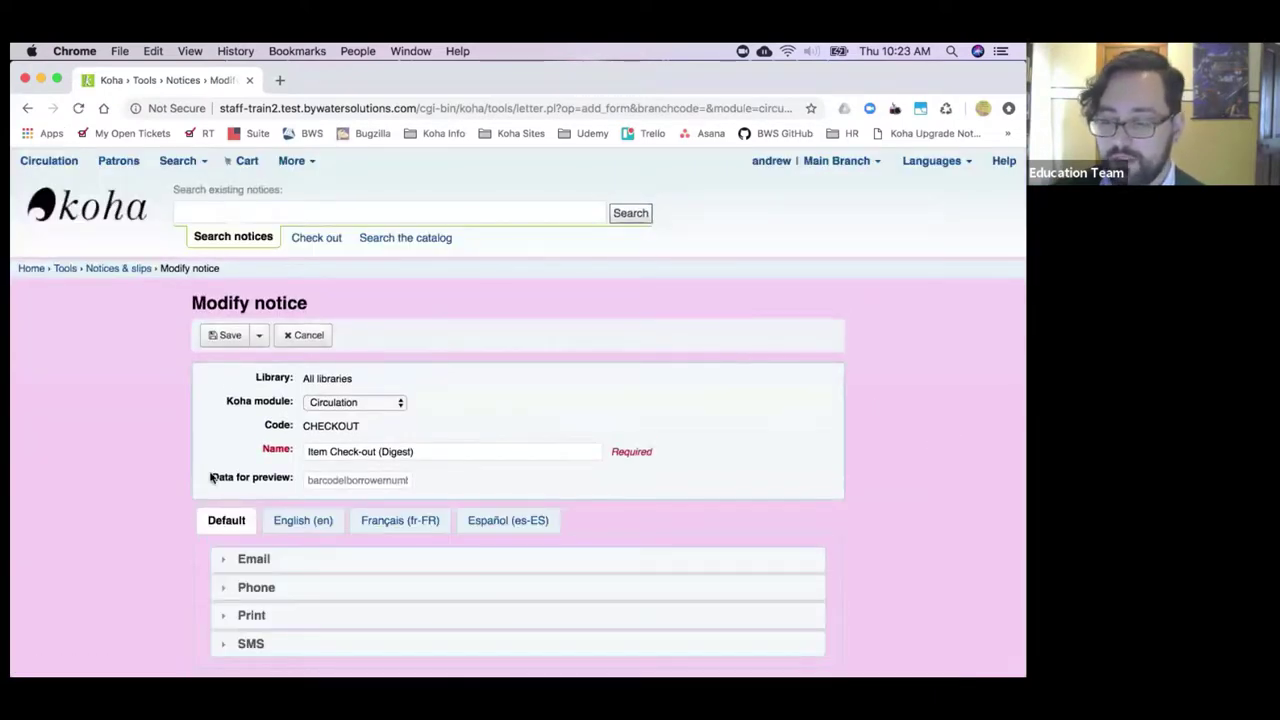
Step: Set the CHECKOUT notice's data for preview to item barcode 49094 and the patron's borrower number, separated by a pipe
{"action": "left_click_drag", "start_coordinate": [212, 478], "coordinate": [290, 478]}
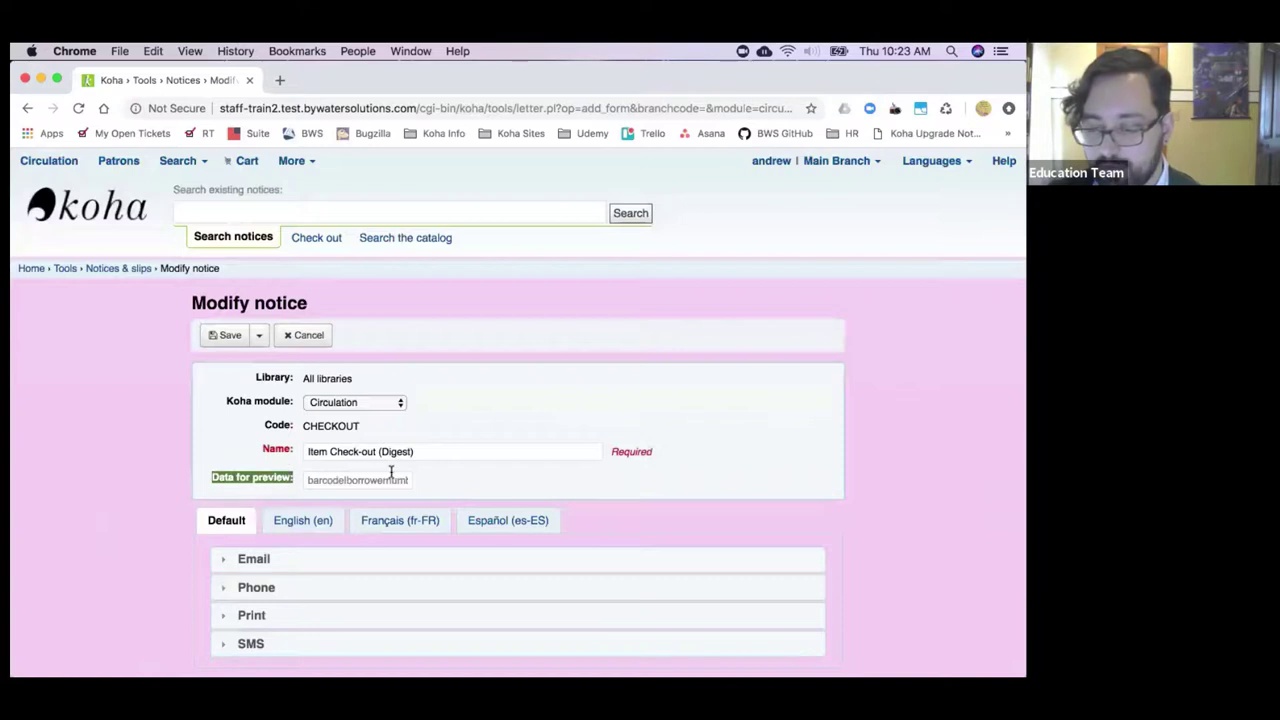
{"action": "left_click", "coordinate": [463, 479]}
{"action": "scroll", "coordinate": [420, 477], "scroll_direction": "down", "scroll_amount": 1}
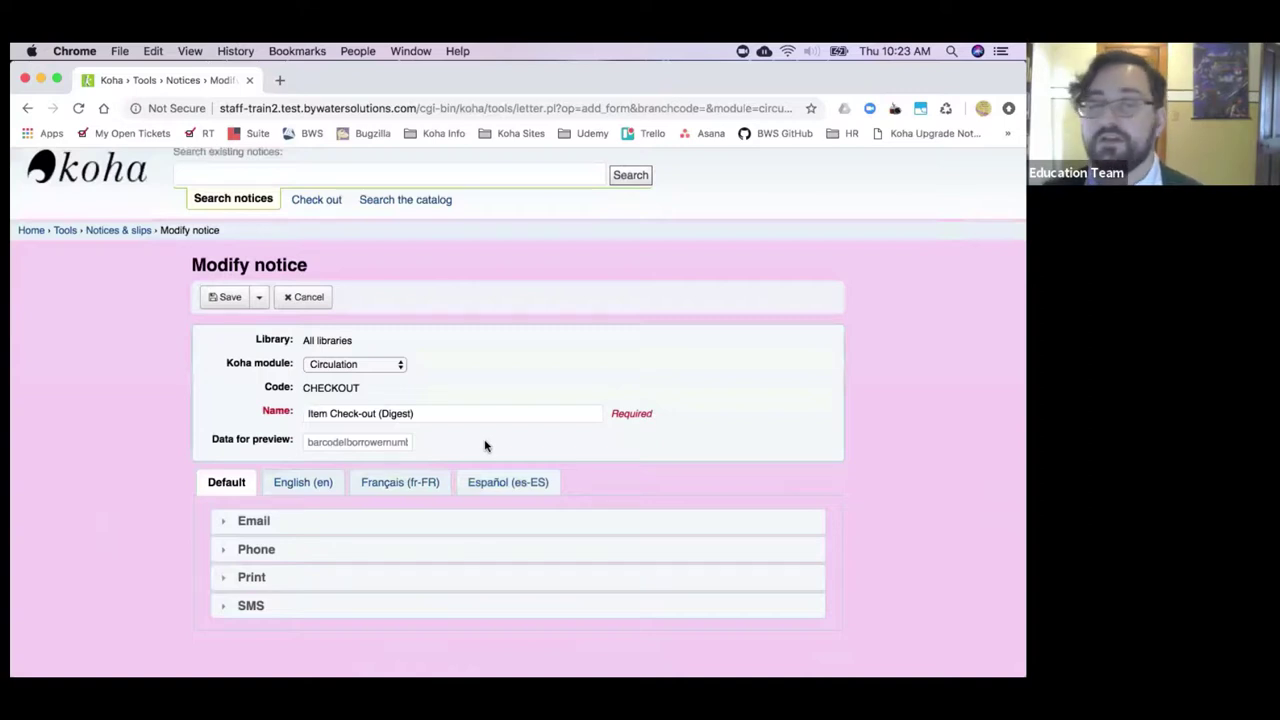
{"action": "left_click", "coordinate": [370, 445]}
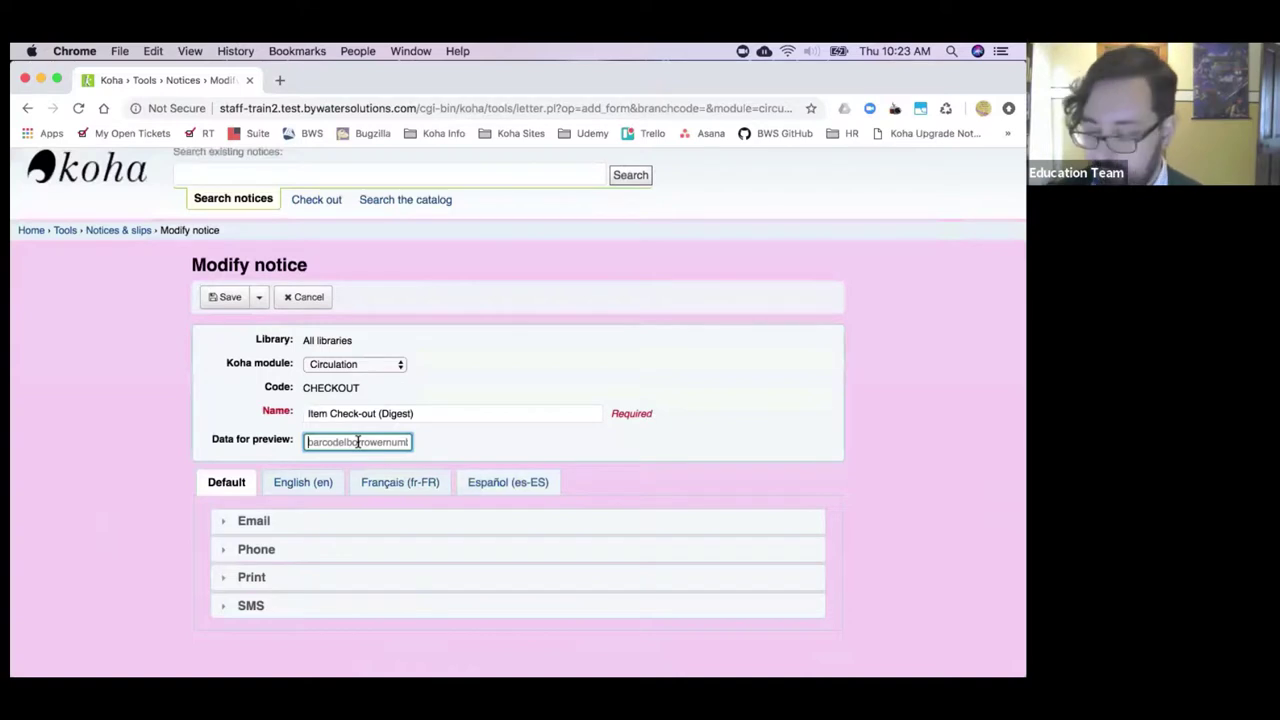
{"action": "type", "text": "4909"}
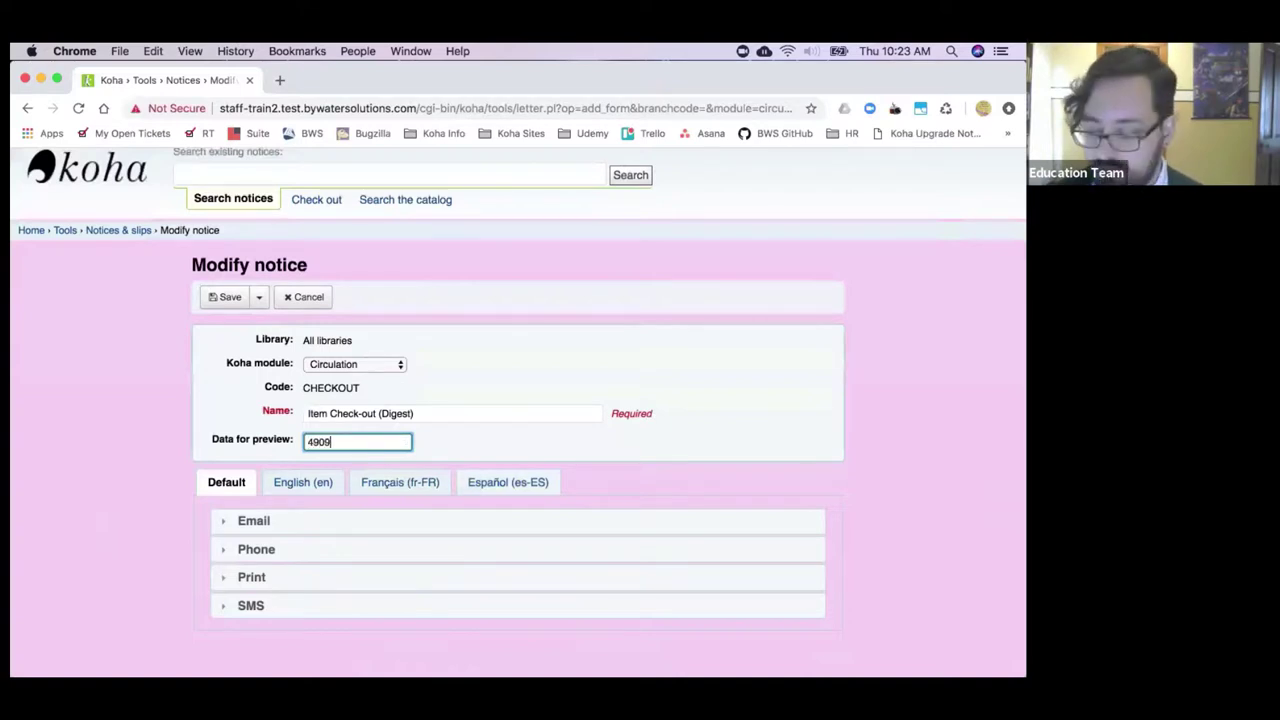
{"action": "type", "text": "44"}
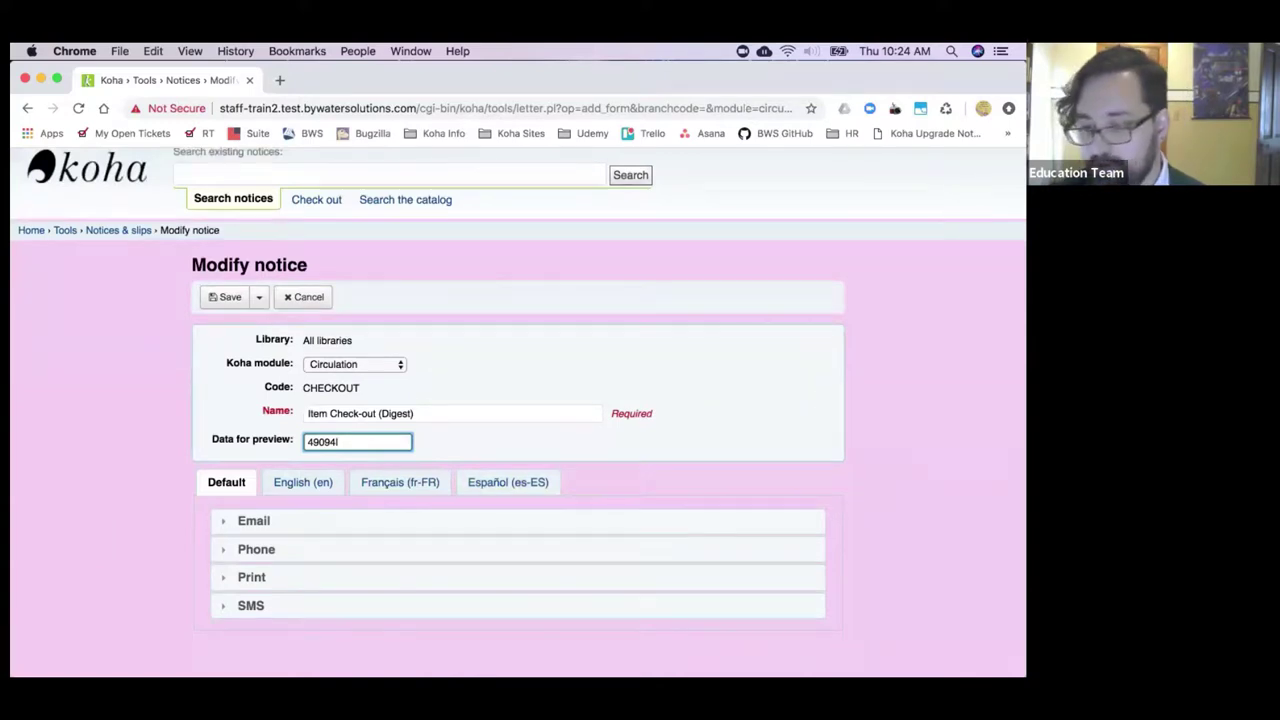
{"action": "type", "text": "9"}
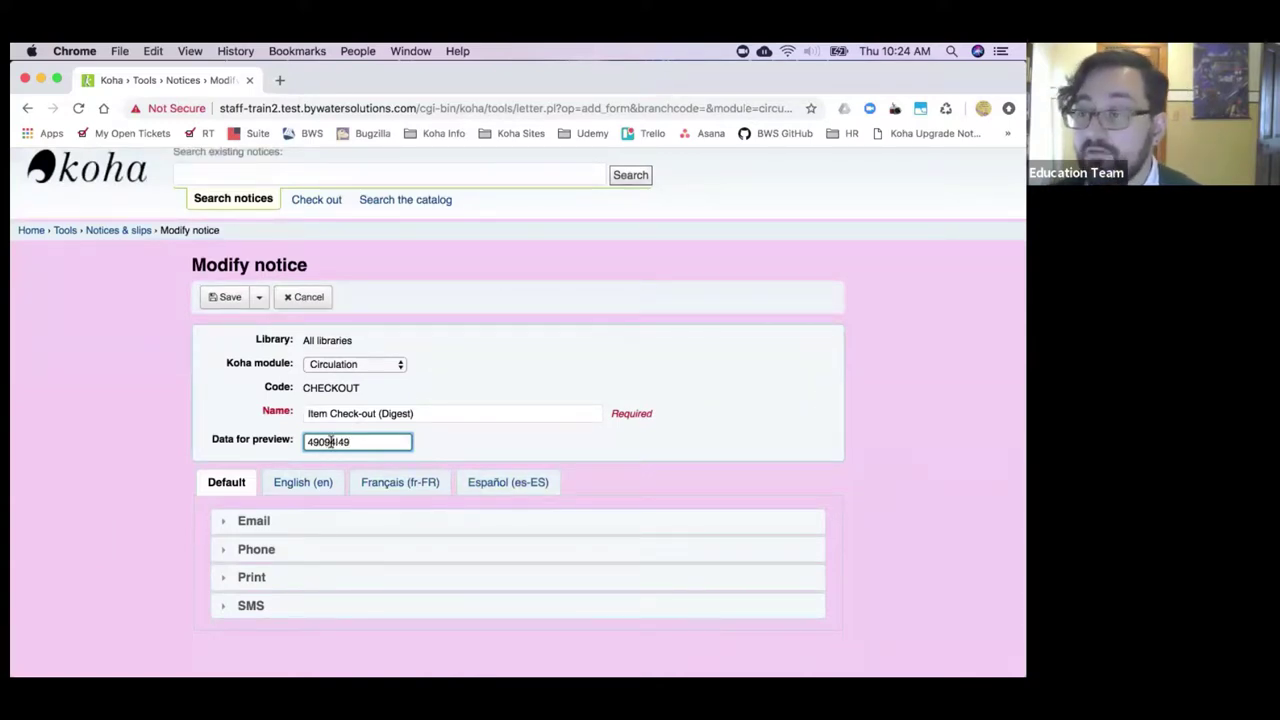
{"action": "scroll", "coordinate": [345, 497], "scroll_direction": "down", "scroll_amount": 1}
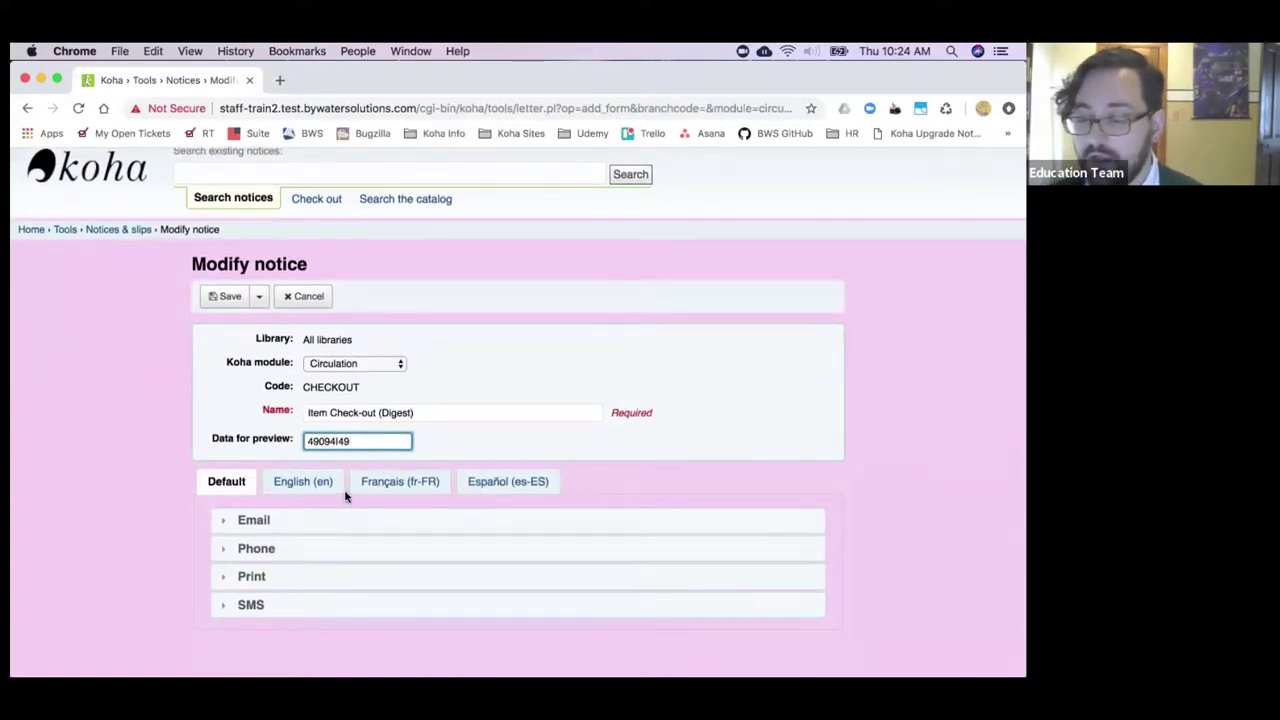
Step: Expand the default Email template of the CHECKOUT notice and preview it with the entered data
{"action": "left_click", "coordinate": [273, 522]}
{"action": "scroll", "coordinate": [329, 529], "scroll_direction": "down", "scroll_amount": 2}
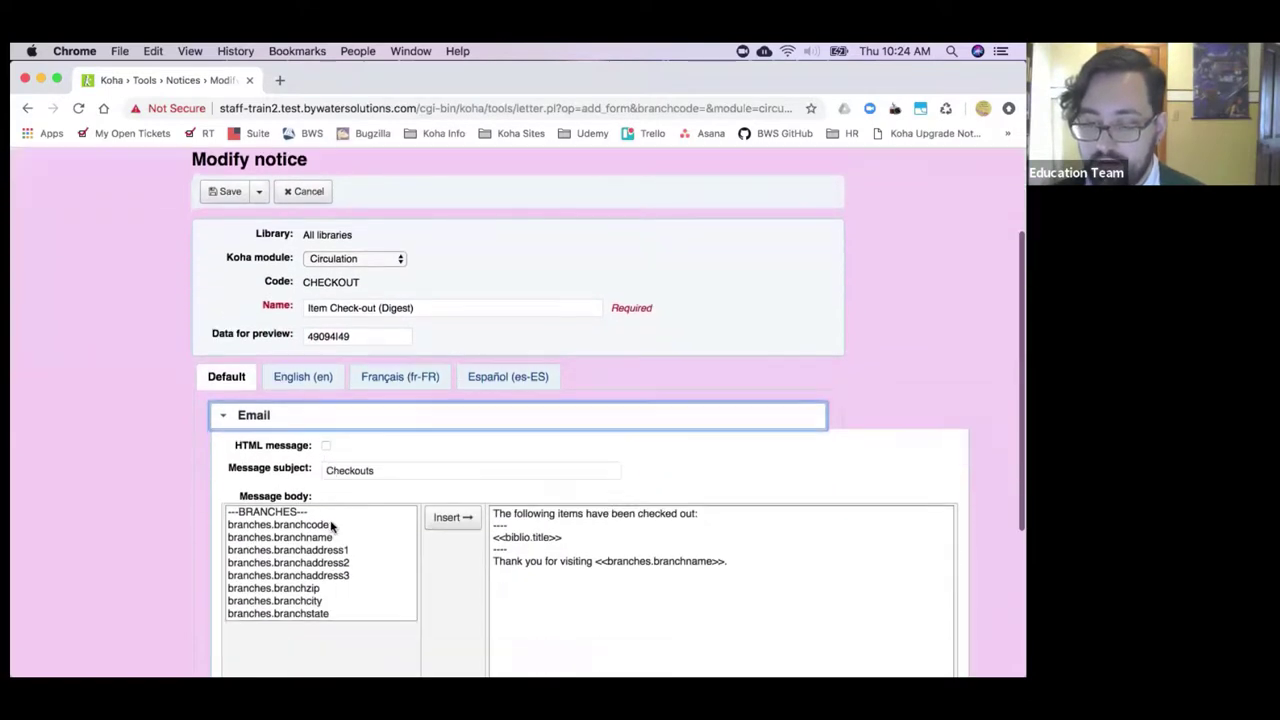
{"action": "scroll", "coordinate": [331, 527], "scroll_direction": "down", "scroll_amount": 5}
{"action": "scroll", "coordinate": [125, 506], "scroll_direction": "down", "scroll_amount": 4}
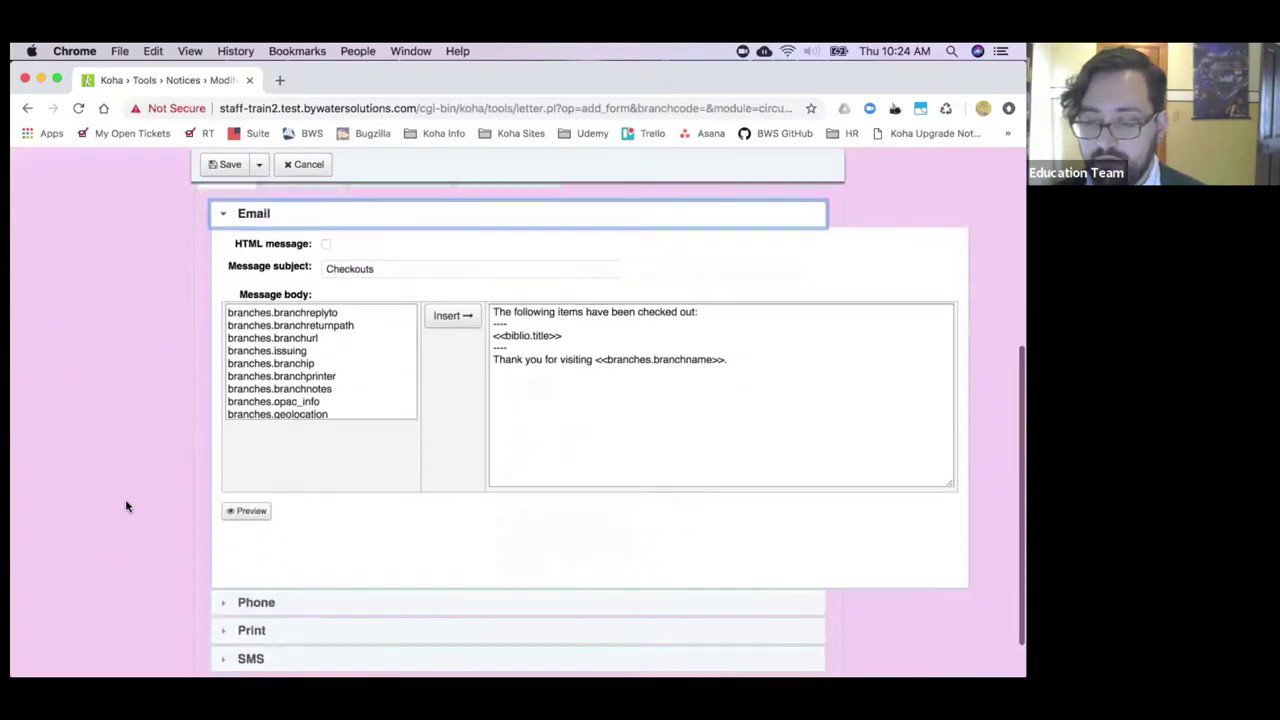
{"action": "scroll", "coordinate": [125, 506], "scroll_direction": "up", "scroll_amount": 1}
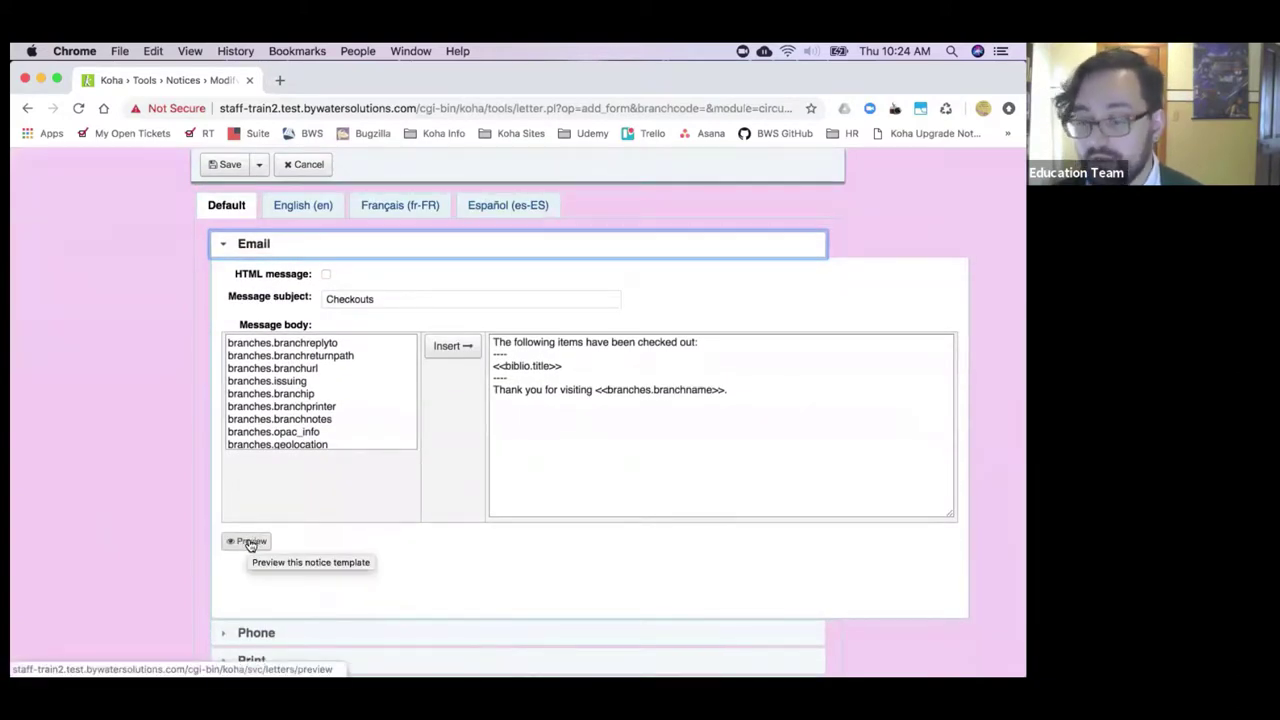
{"action": "left_click", "coordinate": [250, 542]}
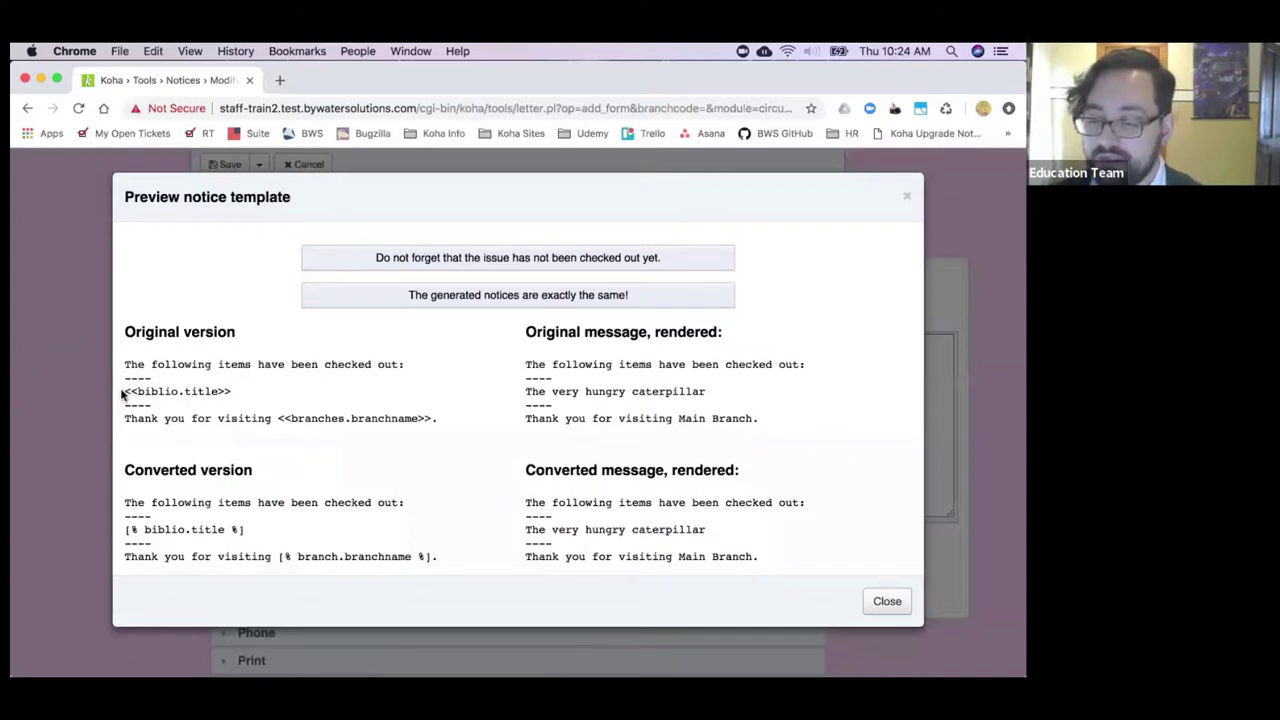
Step: Compare the original <<biblio.title>> tag with its converted [% biblio.title %] version, then close the notice preview
{"action": "left_click_drag", "start_coordinate": [122, 393], "coordinate": [222, 393]}
{"action": "left_click", "coordinate": [233, 395]}
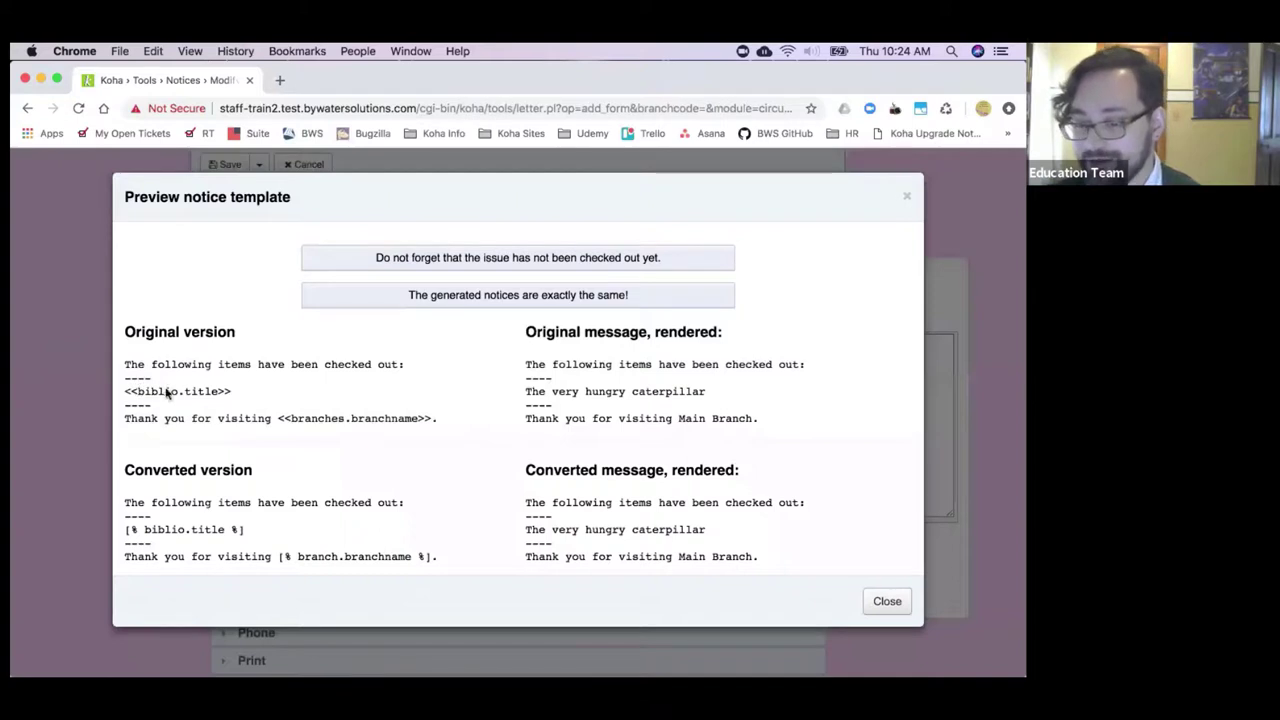
{"action": "left_click_drag", "start_coordinate": [122, 530], "coordinate": [257, 530]}
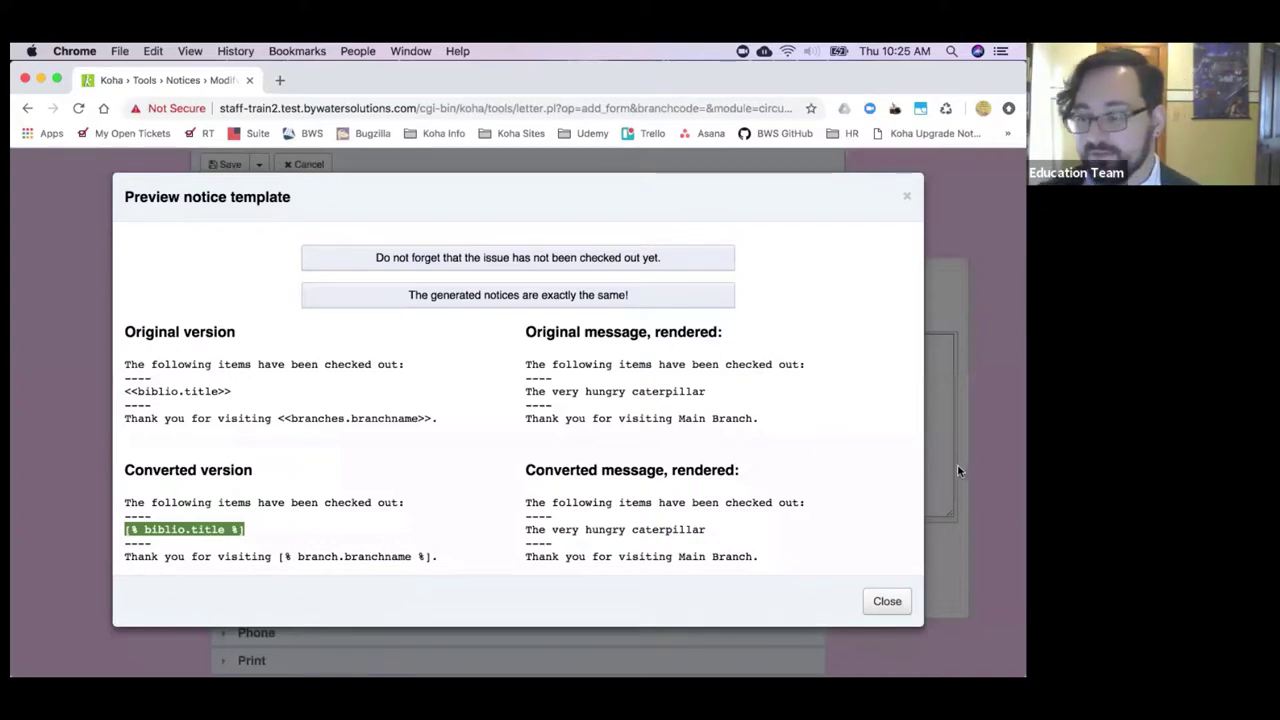
{"action": "left_click", "coordinate": [887, 602]}
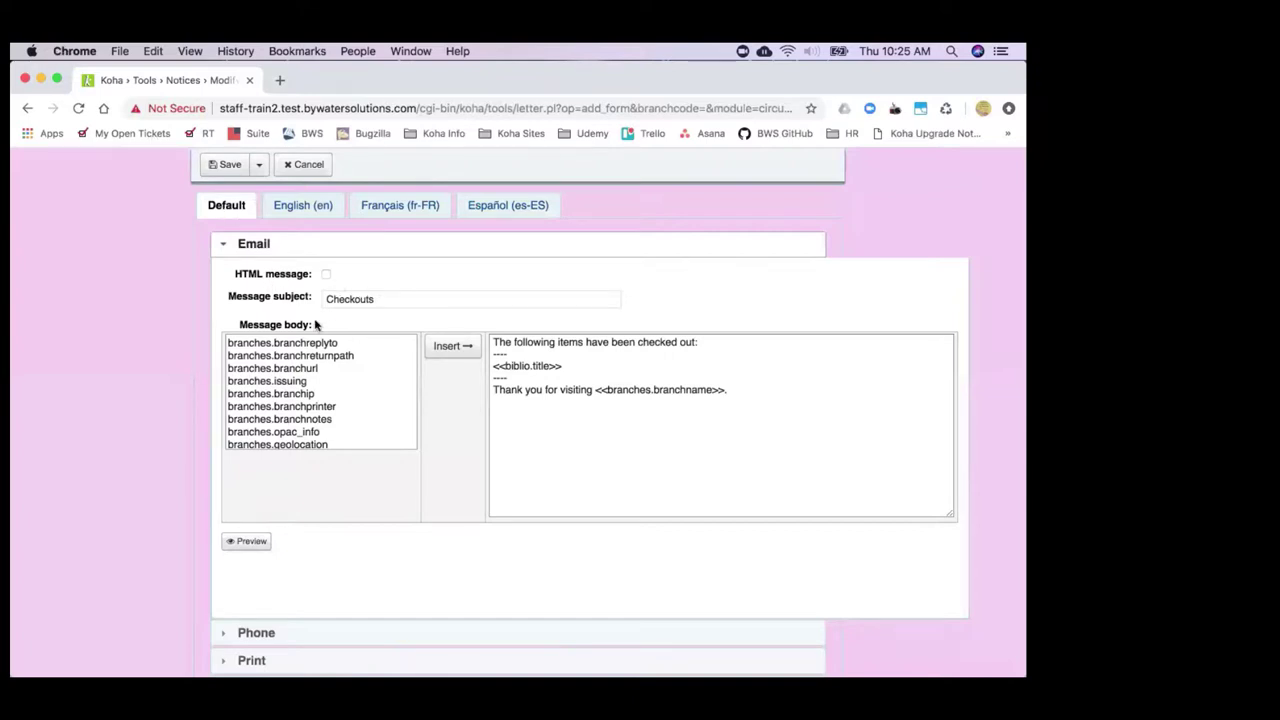
Step: Open the Reports module, search the guided reports by the keyword "holds" and look through the results
{"action": "scroll", "coordinate": [340, 318], "scroll_direction": "up", "scroll_amount": 5}
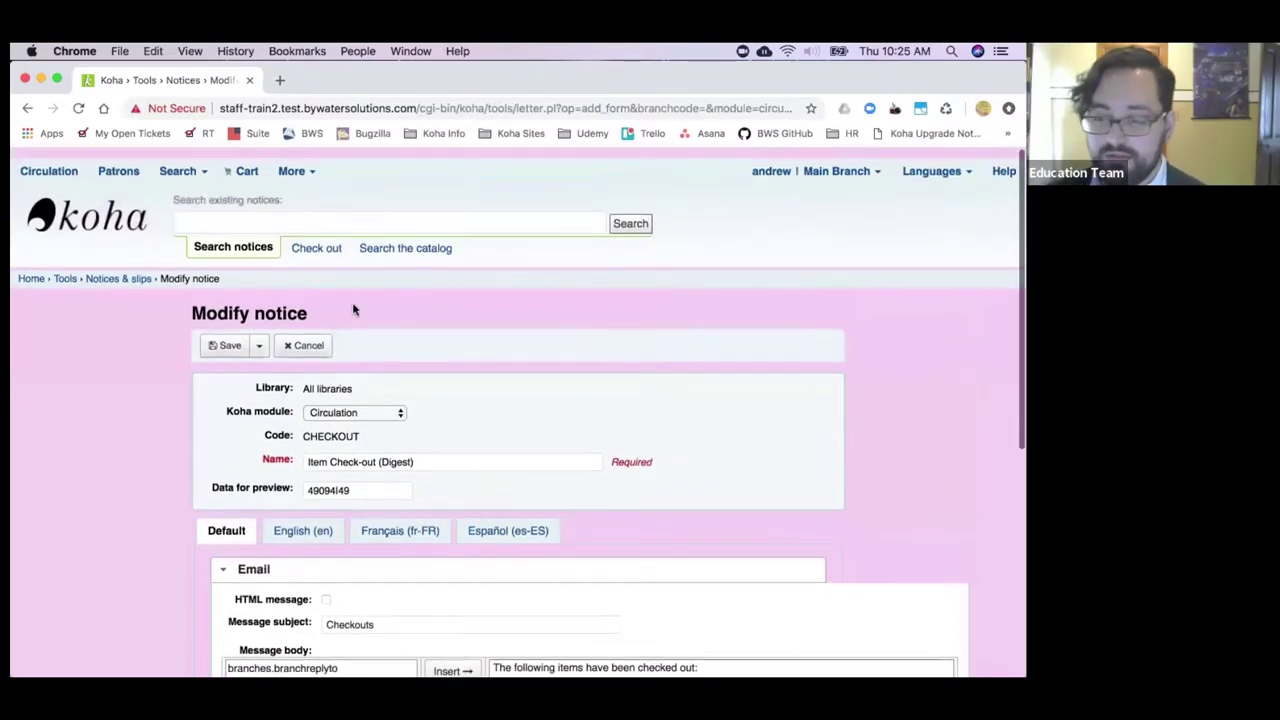
{"action": "left_click", "coordinate": [296, 161]}
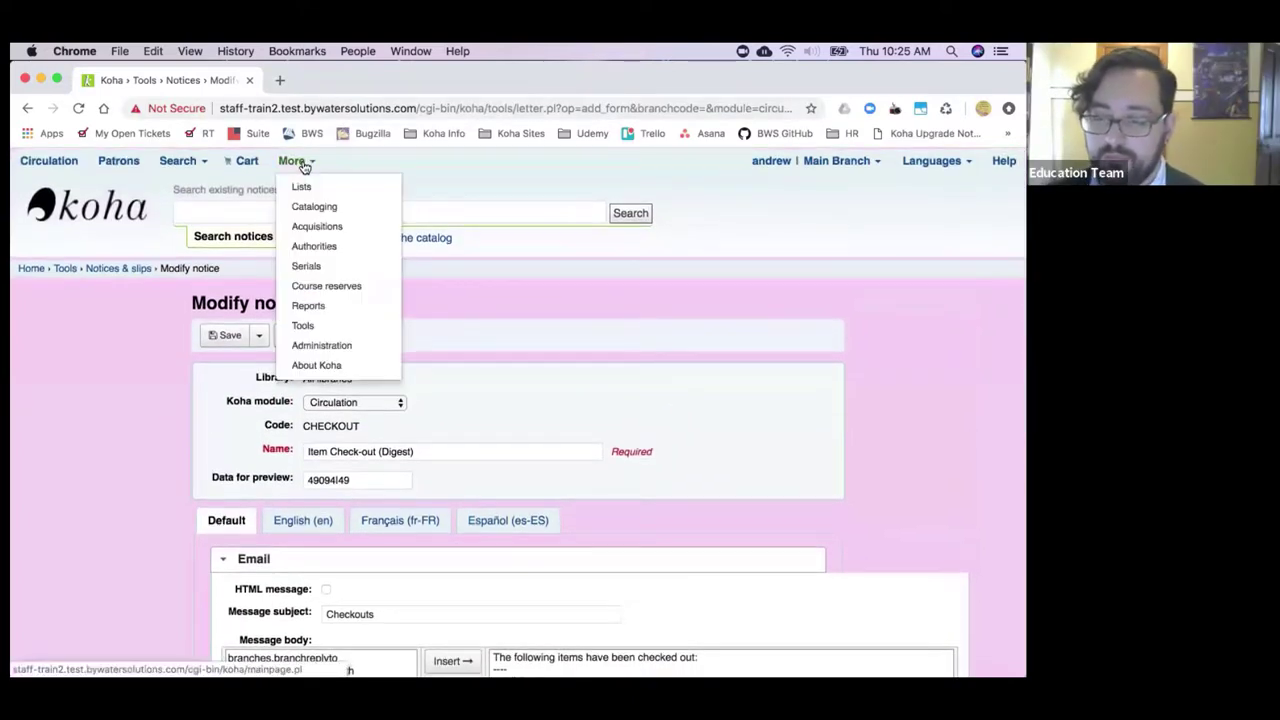
{"action": "left_click", "coordinate": [347, 316]}
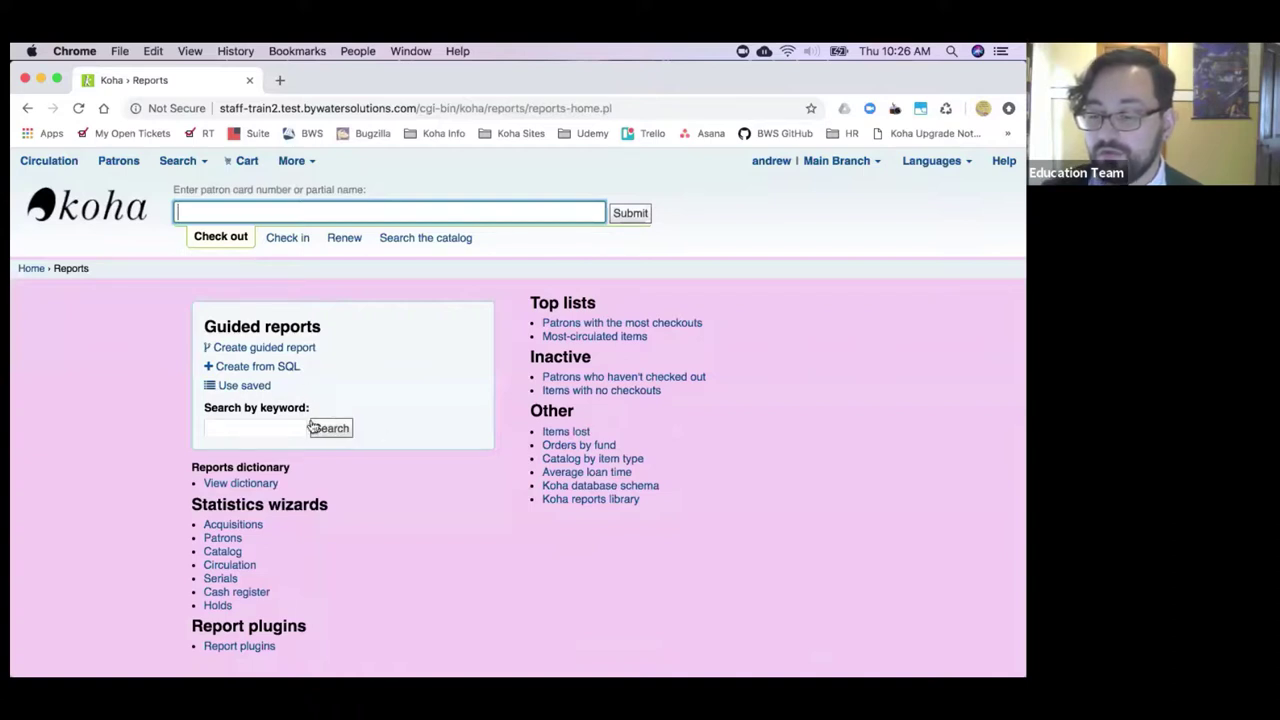
{"action": "left_click", "coordinate": [224, 428]}
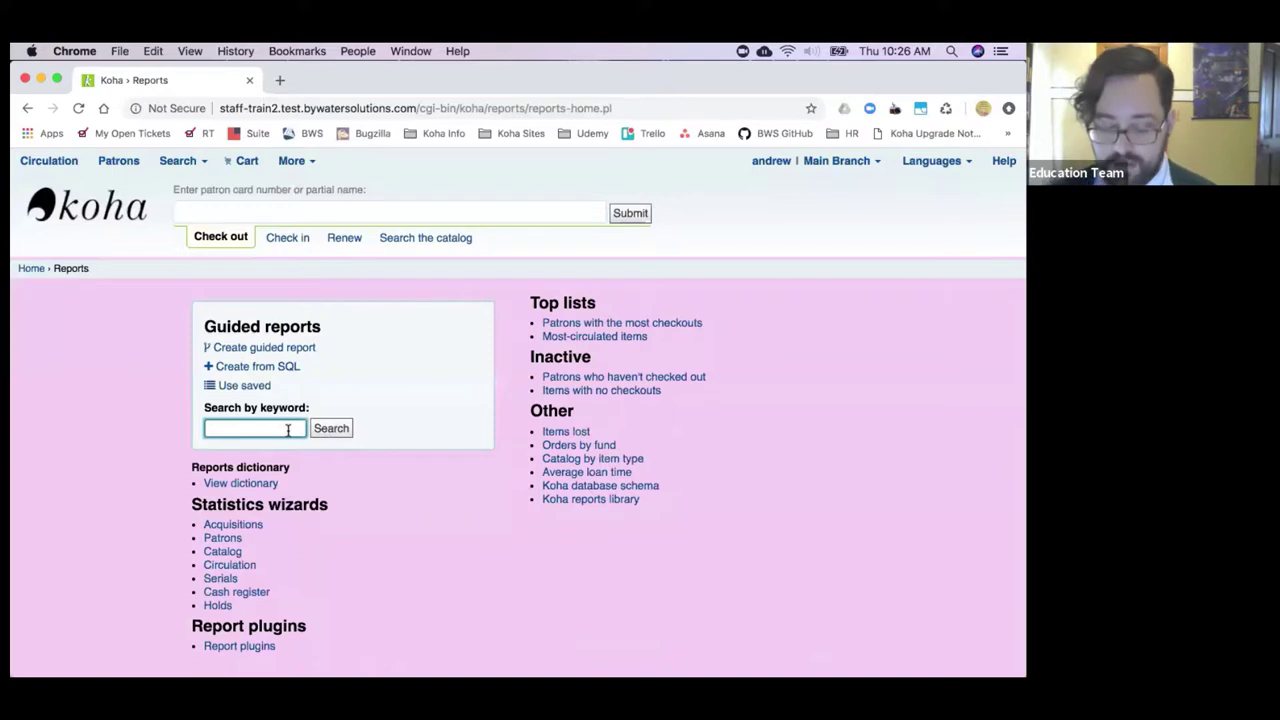
{"action": "type", "text": "holds"}
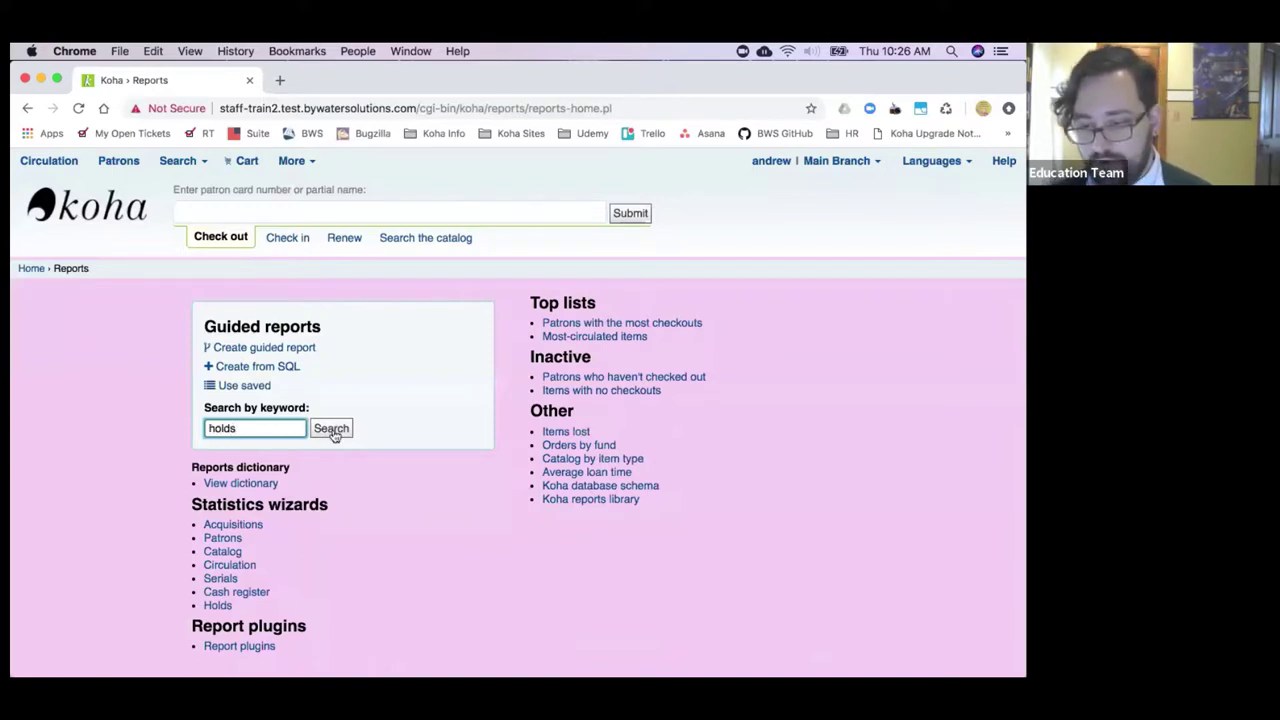
{"action": "left_click", "coordinate": [333, 431]}
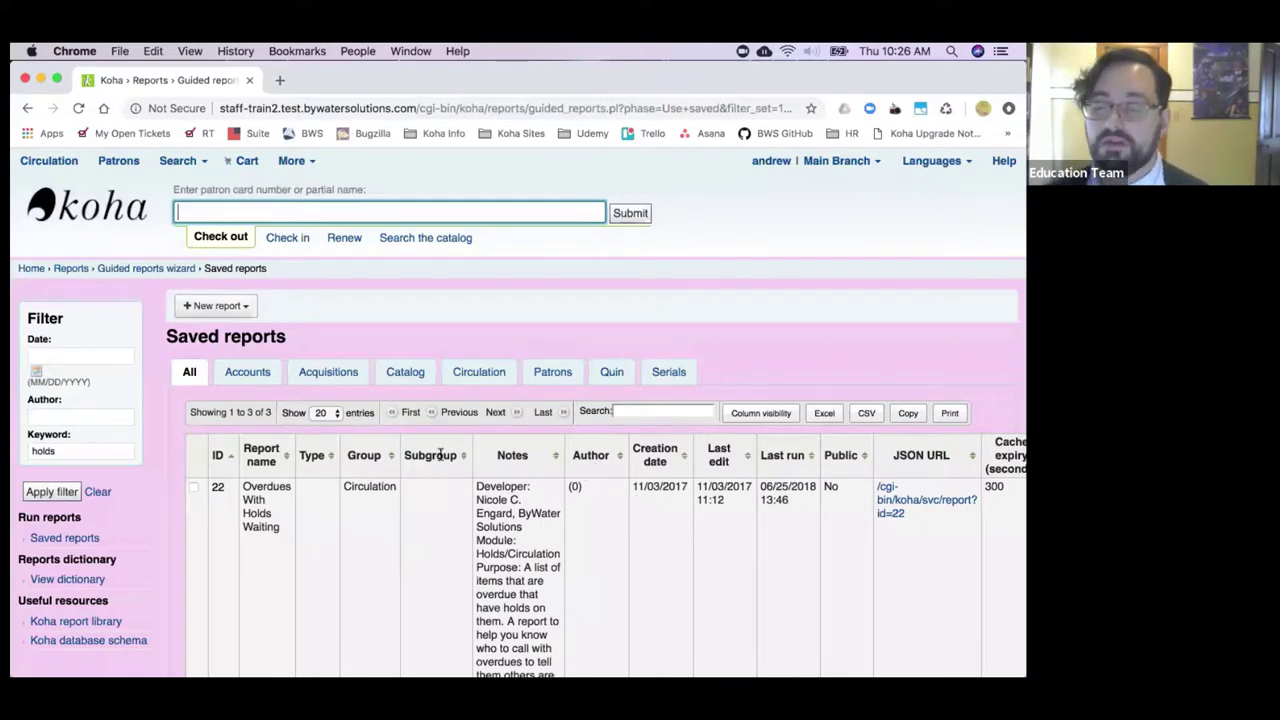
{"action": "scroll", "coordinate": [440, 454], "scroll_direction": "down", "scroll_amount": 4}
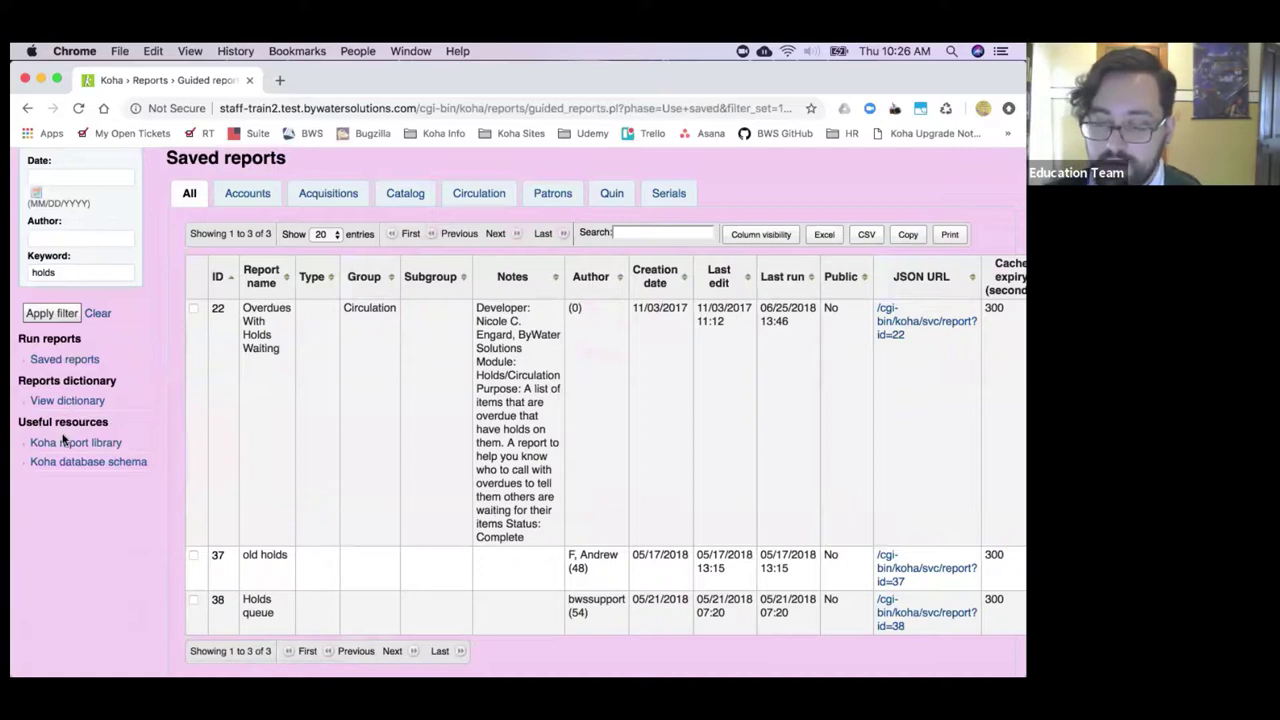
Step: Return to the Reports page, open the Acquisitions statistics wizard and review its options and related report links
{"action": "left_click", "coordinate": [27, 108]}
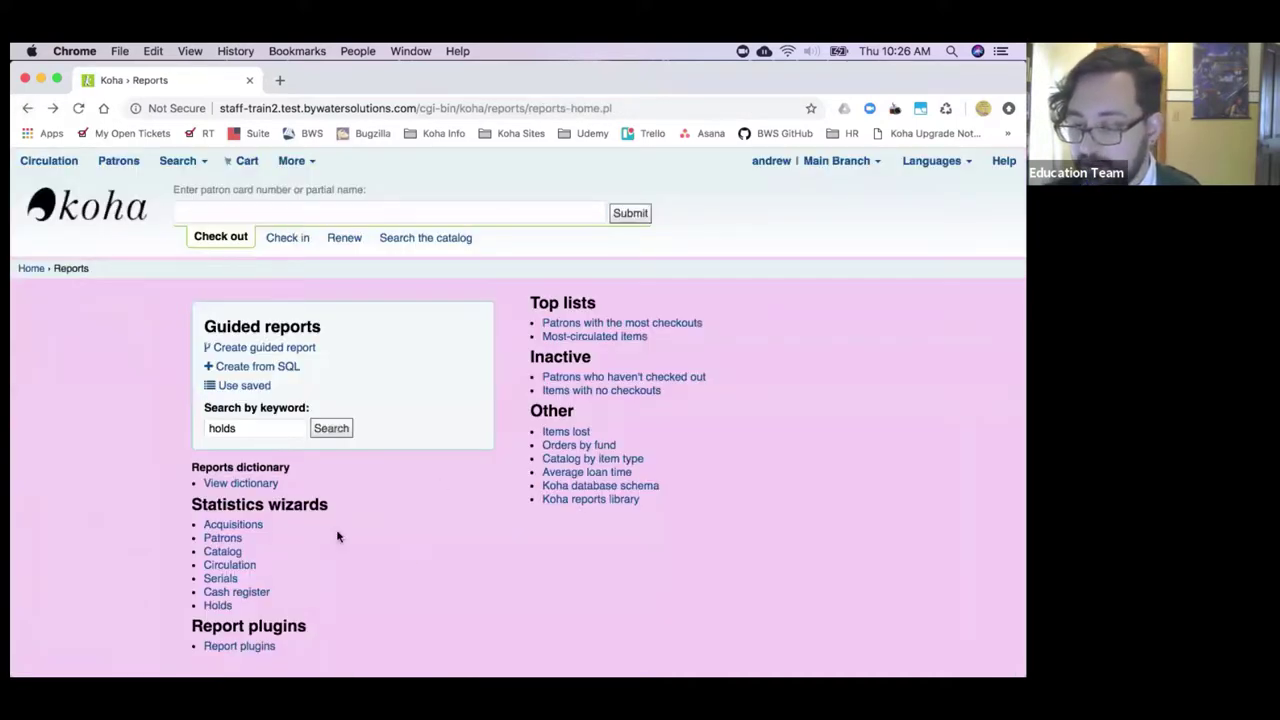
{"action": "left_click", "coordinate": [258, 529]}
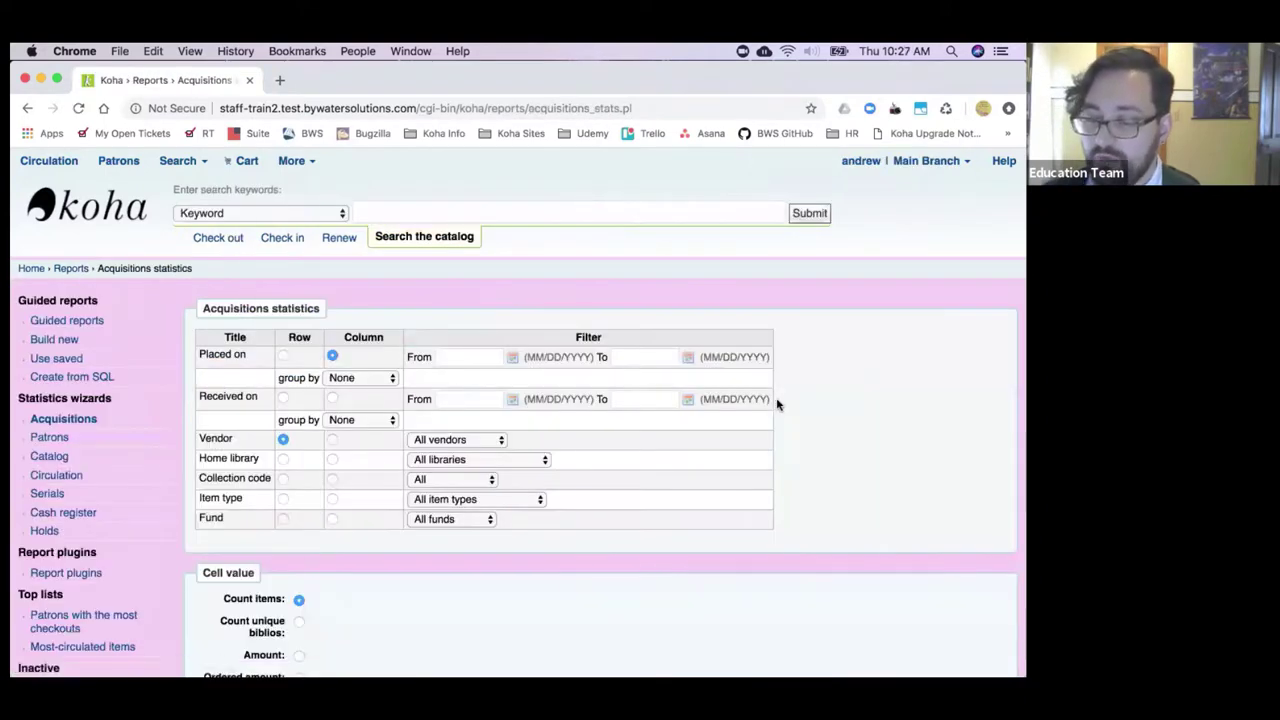
{"action": "scroll", "coordinate": [777, 400], "scroll_direction": "down", "scroll_amount": 3}
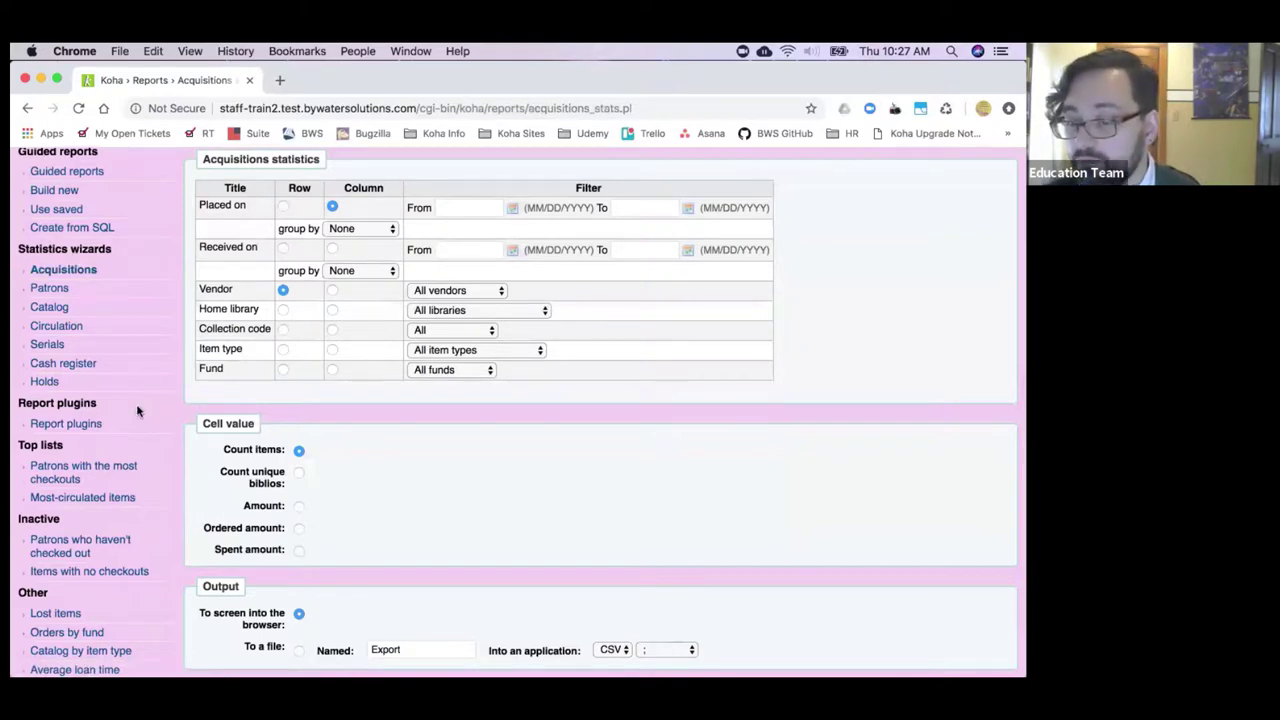
{"action": "scroll", "coordinate": [130, 397], "scroll_direction": "up", "scroll_amount": 3}
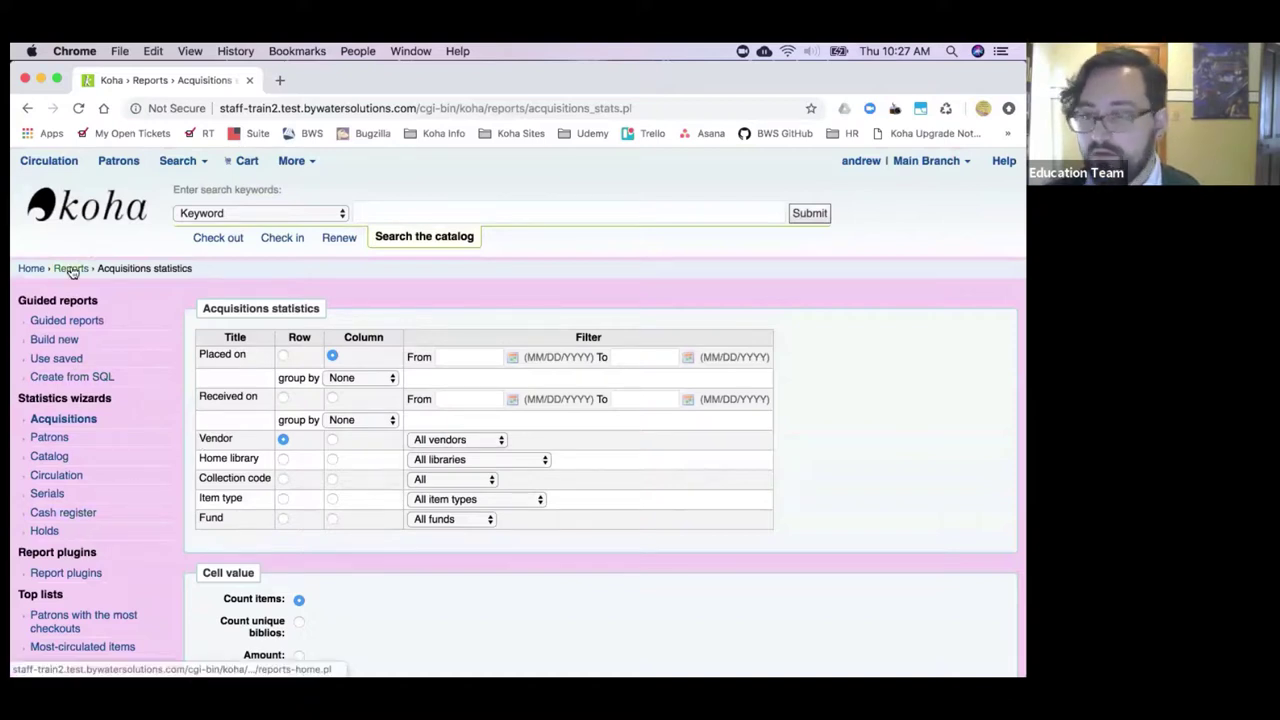
Step: Open the saved reports and hide the Subgroup, Author and Public columns, switching the JSON URL column off and back on
{"action": "left_click", "coordinate": [73, 362]}
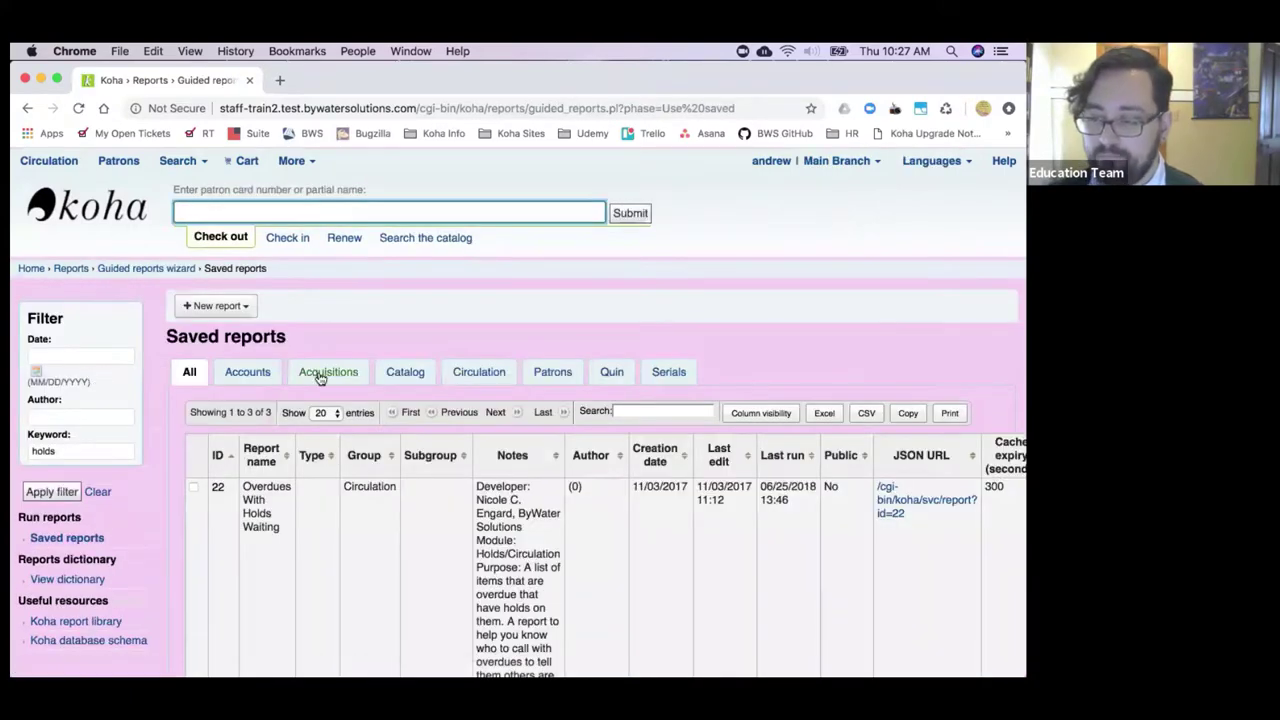
{"action": "scroll", "coordinate": [820, 577], "scroll_direction": "down", "scroll_amount": 3}
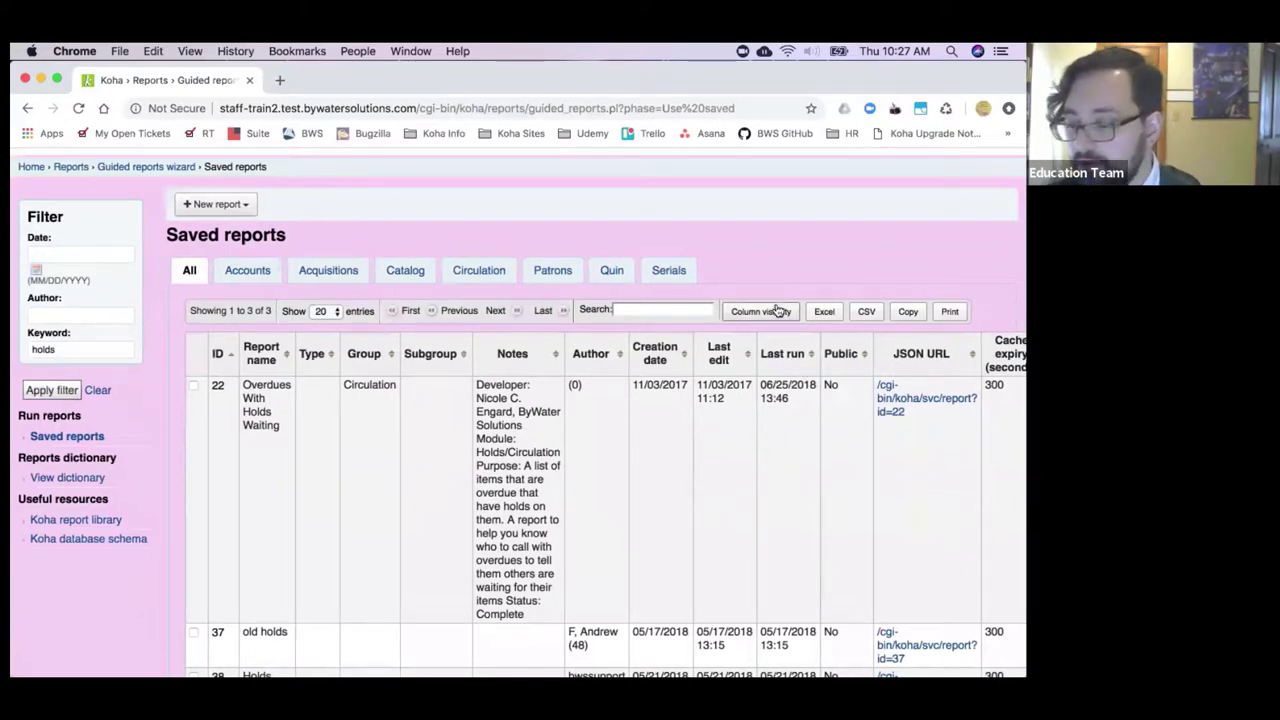
{"action": "scroll", "coordinate": [770, 310], "scroll_direction": "down", "scroll_amount": 3}
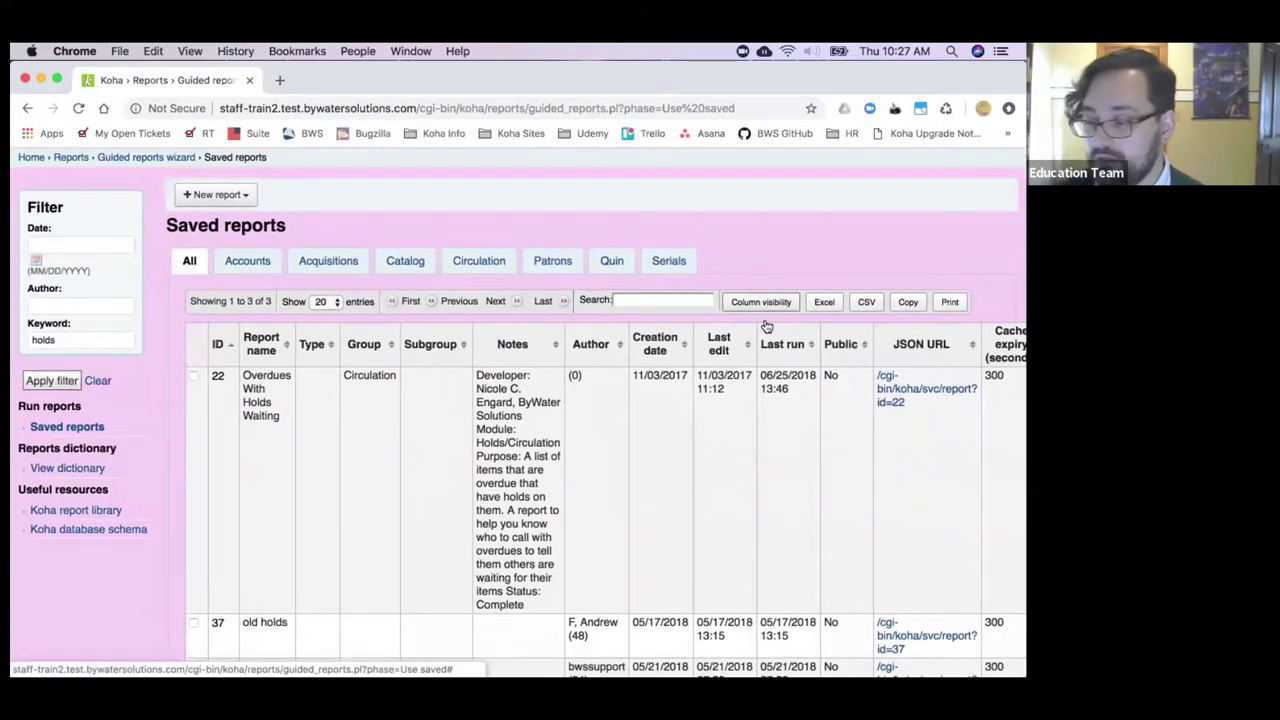
{"action": "left_click", "coordinate": [762, 199]}
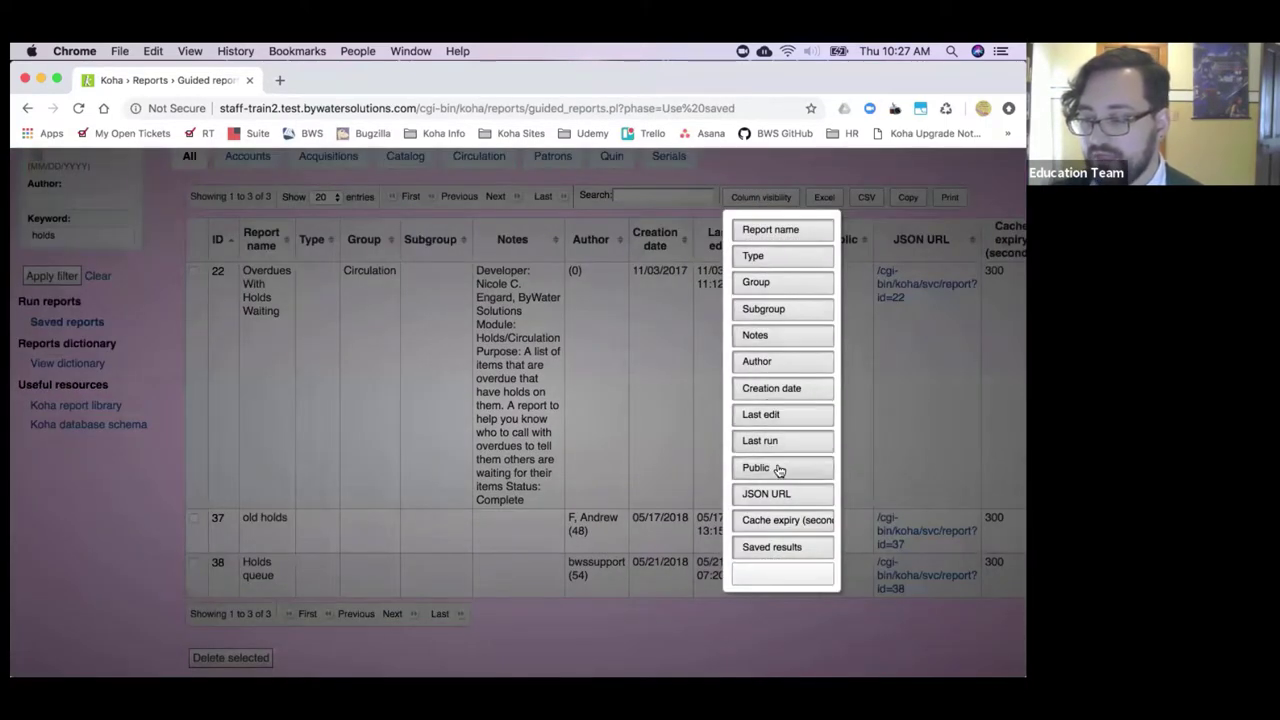
{"action": "left_click", "coordinate": [765, 311]}
{"action": "left_click", "coordinate": [777, 367]}
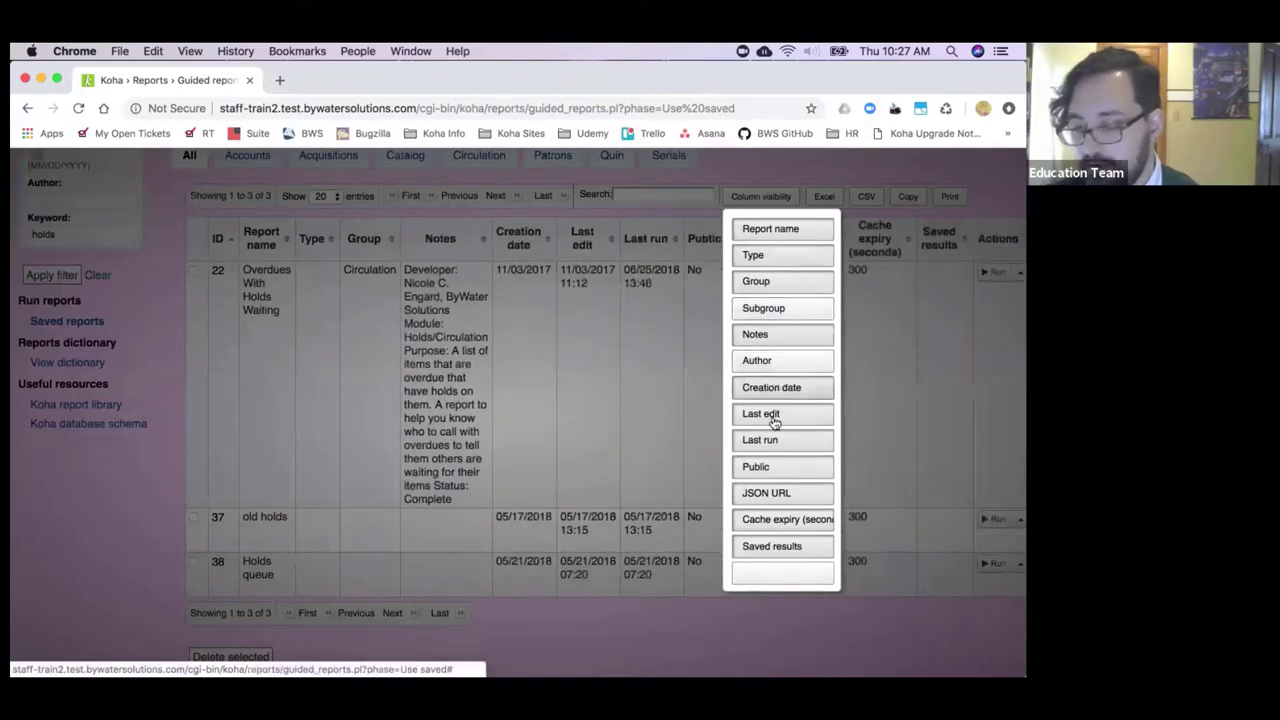
{"action": "left_click", "coordinate": [795, 494]}
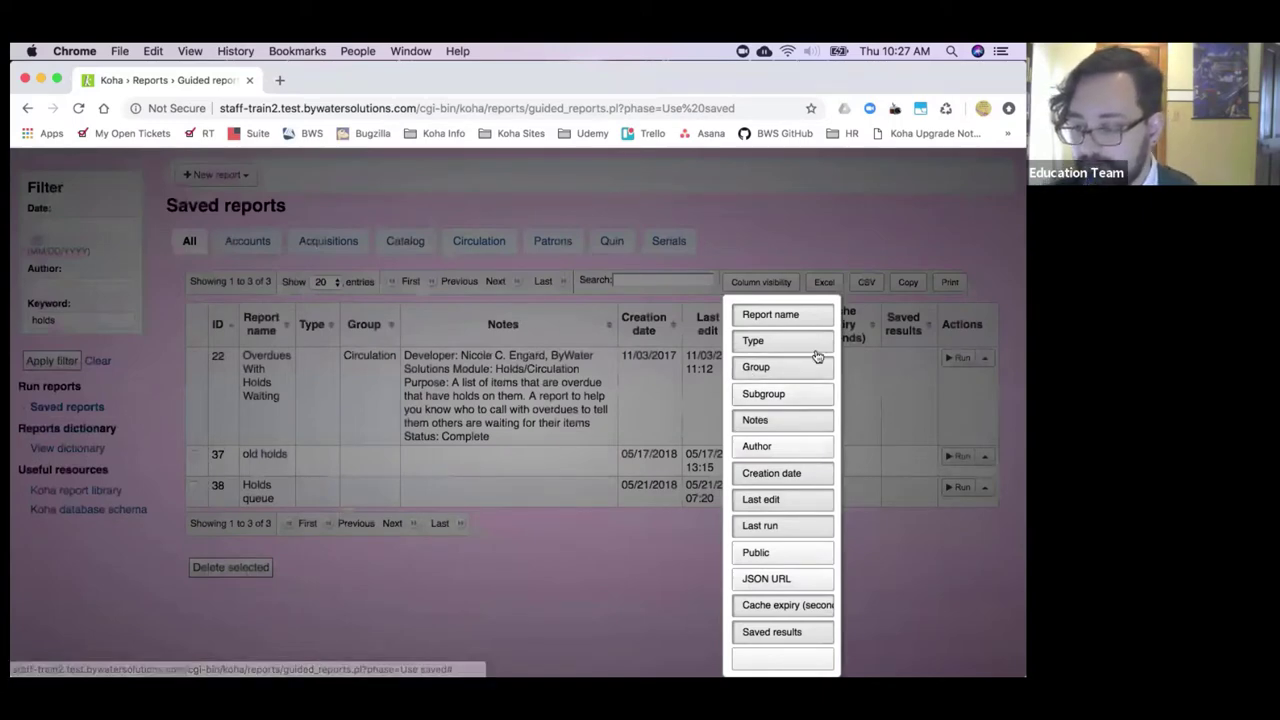
{"action": "left_click", "coordinate": [789, 578]}
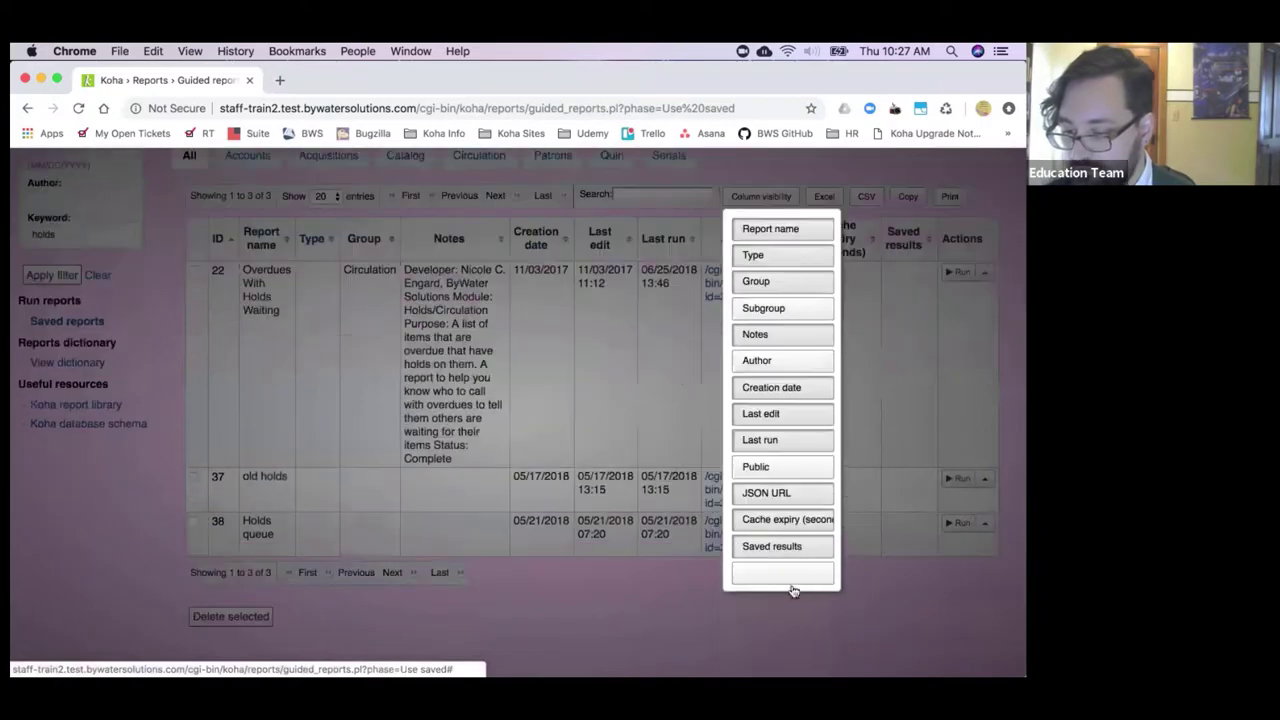
{"action": "left_click", "coordinate": [864, 176]}
Step: Return from the saved reports list to the main Reports page
{"action": "scroll", "coordinate": [767, 210], "scroll_direction": "up", "scroll_amount": 1}
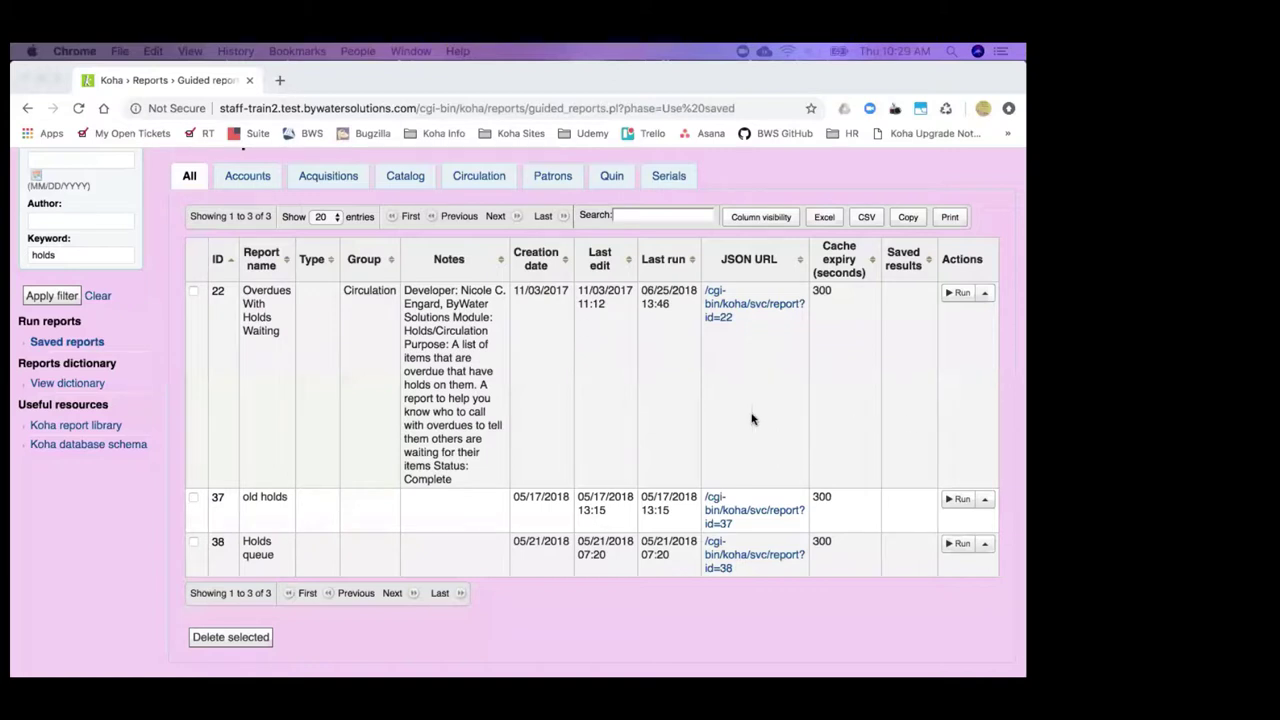
{"action": "scroll", "coordinate": [317, 363], "scroll_direction": "up", "scroll_amount": 3}
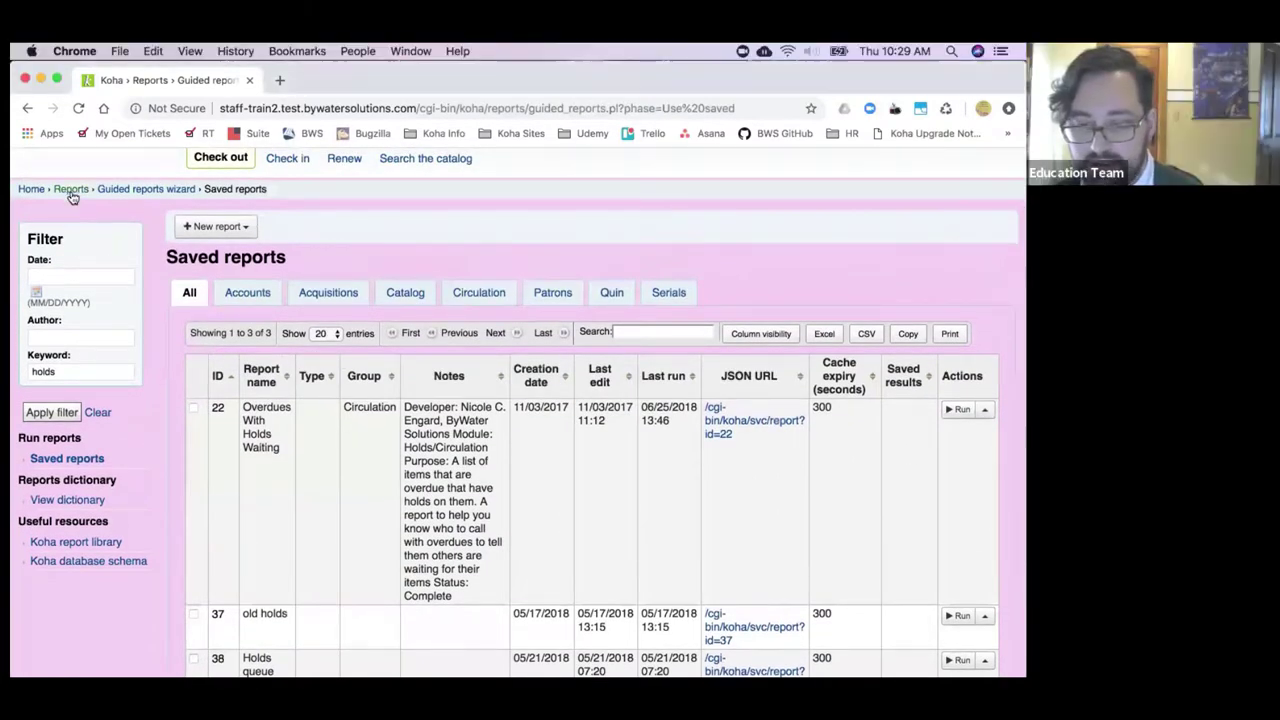
{"action": "left_click", "coordinate": [71, 192]}
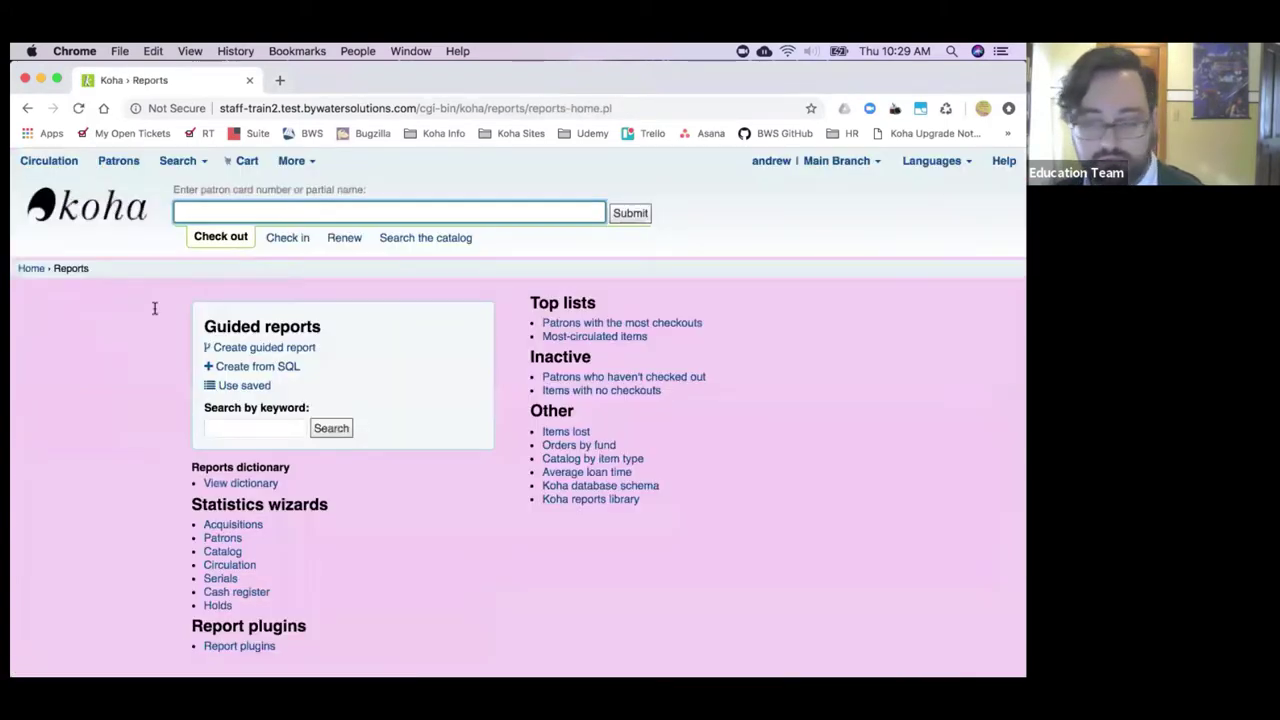
Step: Run the Lost items report for the Main Branch with the lost status set to Lost
{"action": "left_click", "coordinate": [563, 434]}
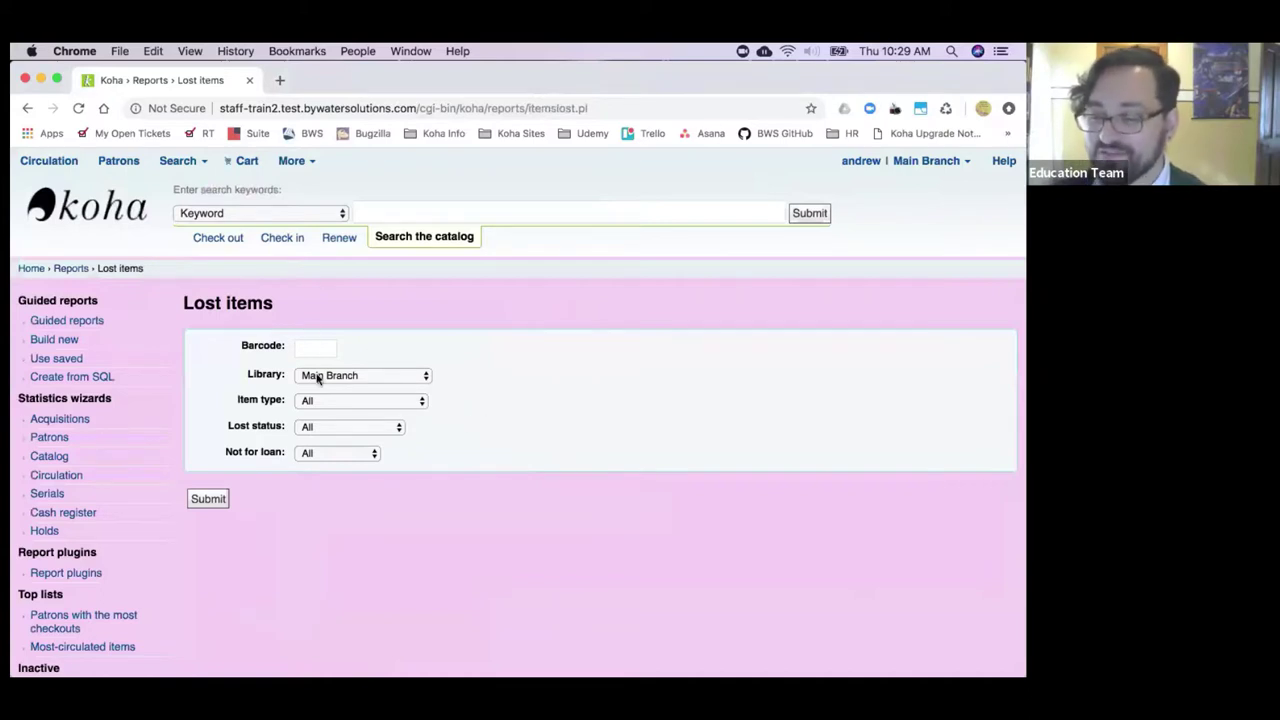
{"action": "left_click", "coordinate": [325, 428]}
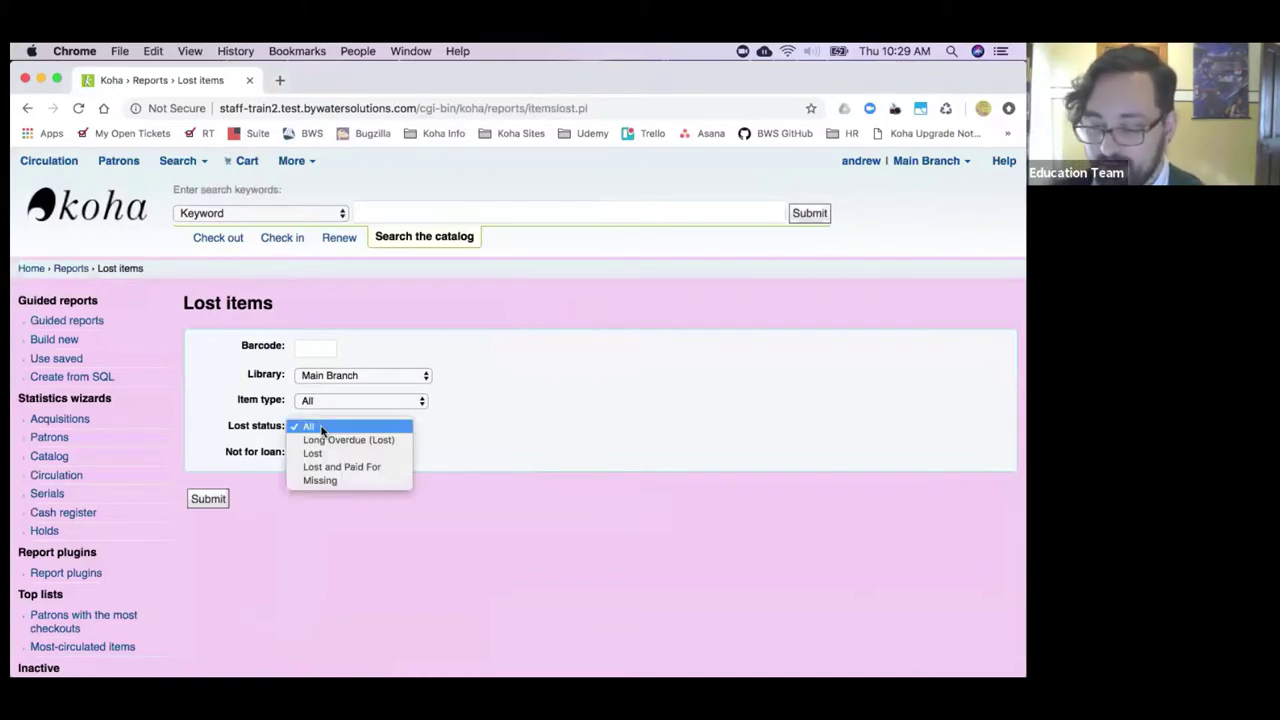
{"action": "left_click", "coordinate": [333, 453]}
{"action": "left_click", "coordinate": [209, 499]}
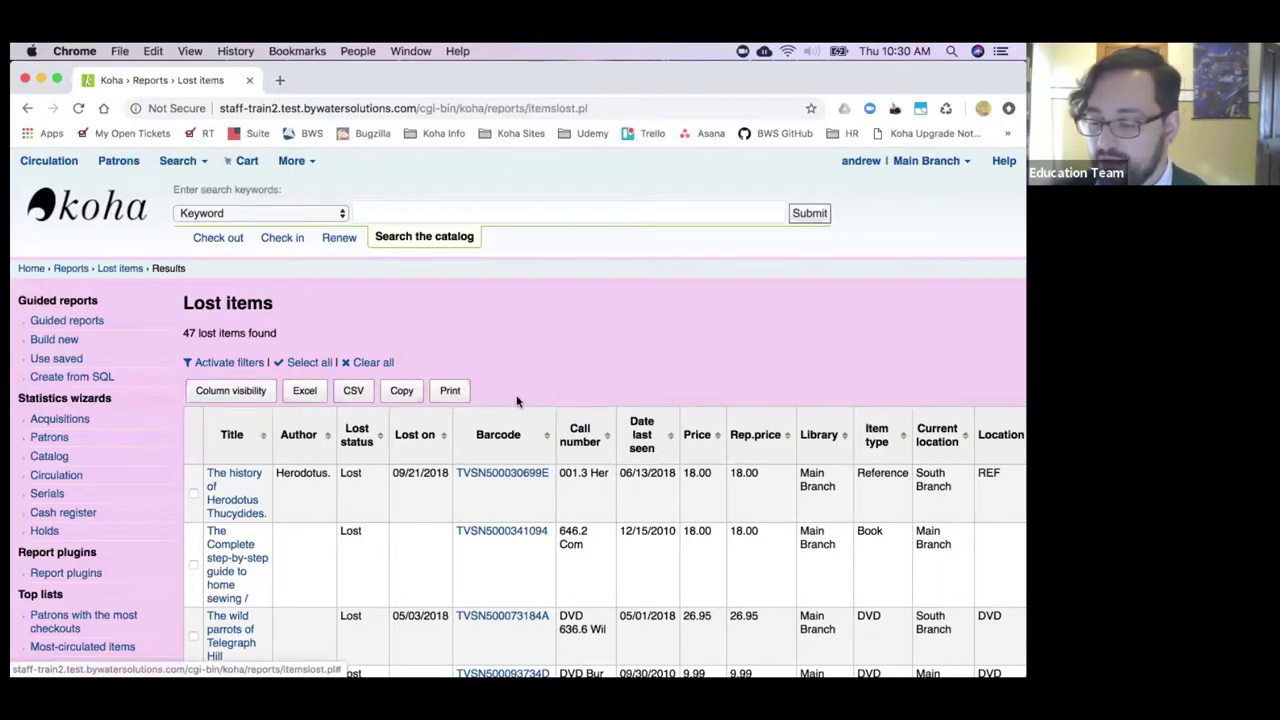
Step: Look over the lost items results and export them as a CSV file
{"action": "scroll", "coordinate": [423, 383], "scroll_direction": "down", "scroll_amount": 1}
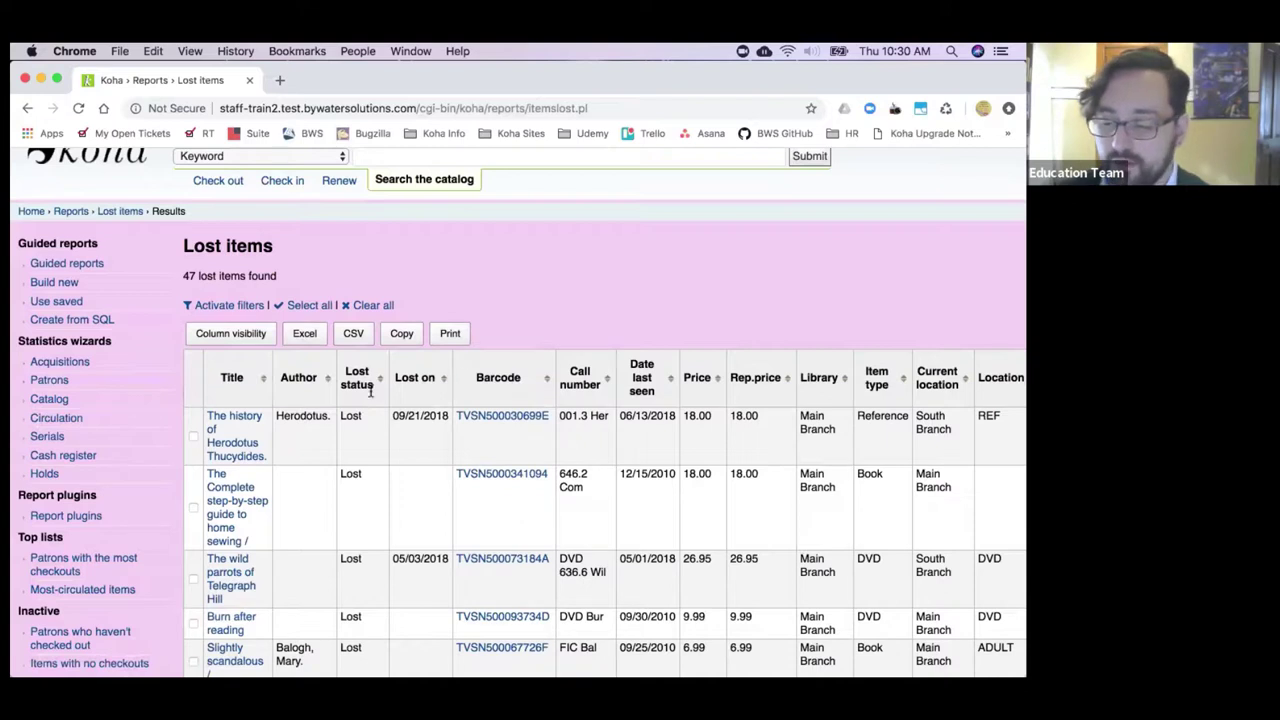
{"action": "scroll", "coordinate": [395, 452], "scroll_direction": "down", "scroll_amount": 1}
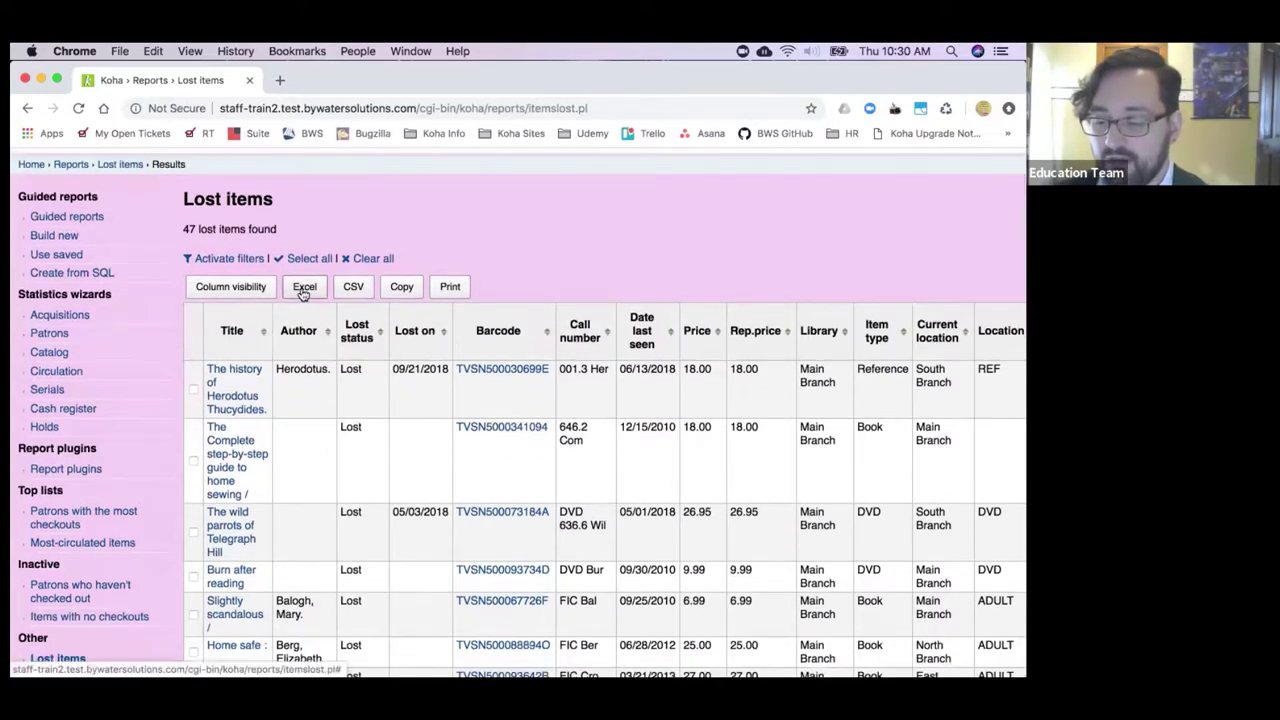
{"action": "left_click", "coordinate": [350, 287]}
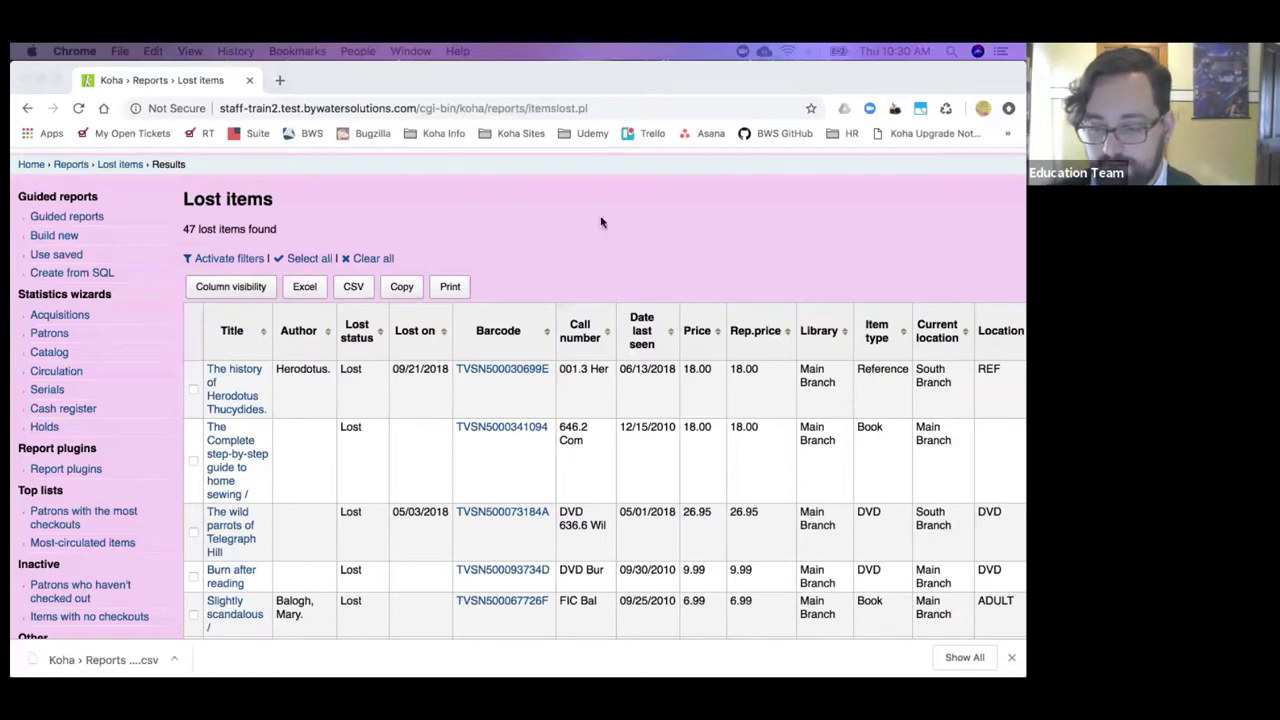
Step: Open the saved reports, clear the keyword filter and search the list for 54
{"action": "left_click", "coordinate": [52, 256]}
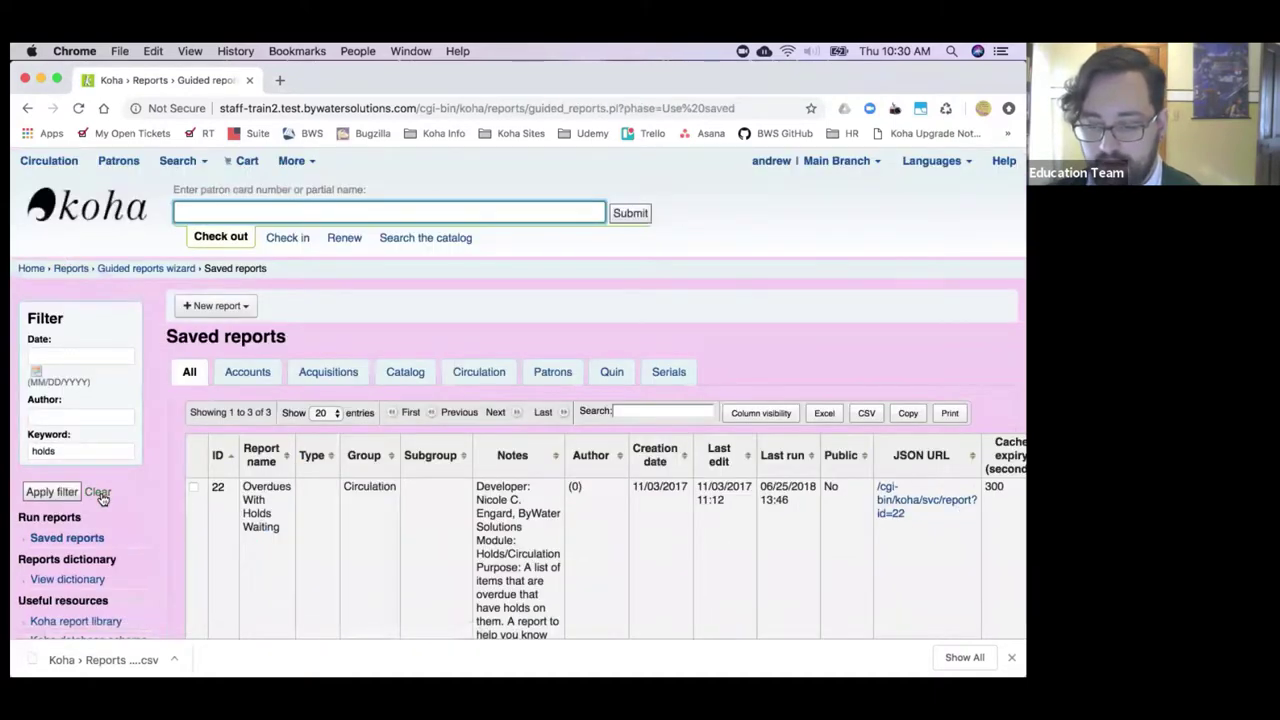
{"action": "left_click", "coordinate": [98, 493]}
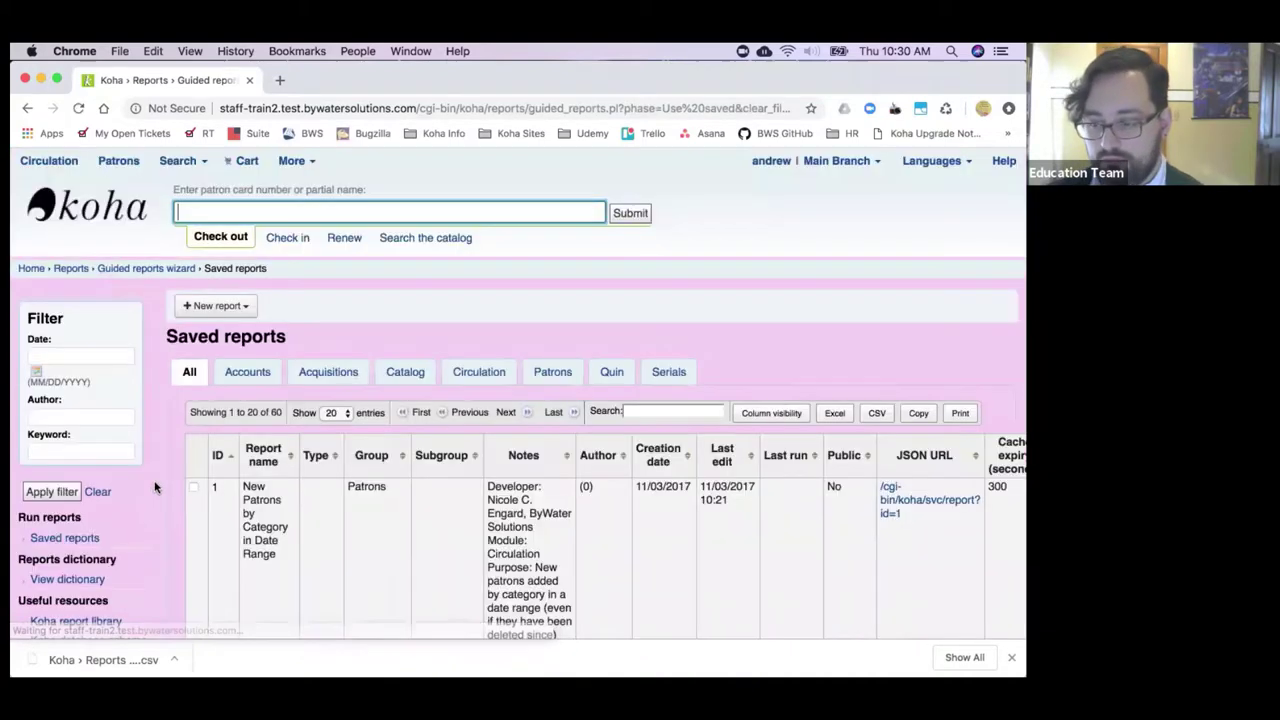
{"action": "left_click", "coordinate": [692, 411]}
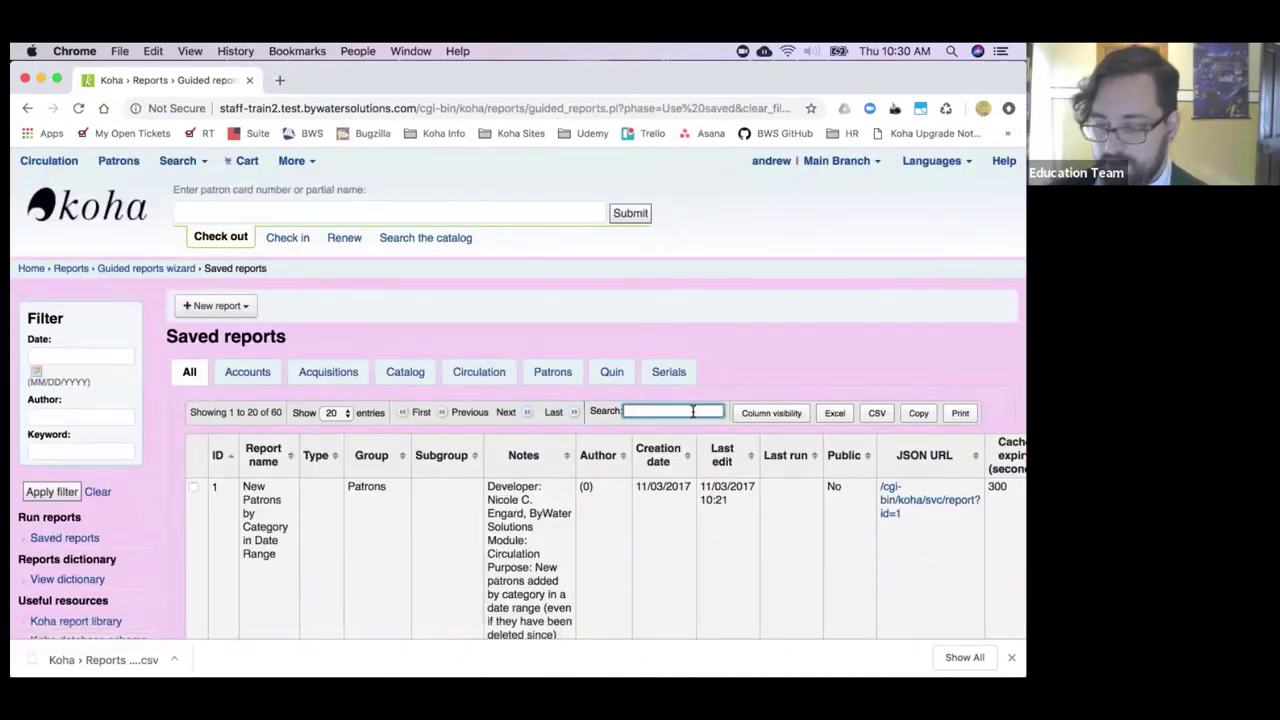
{"action": "type", "text": "54"}
{"action": "scroll", "coordinate": [623, 503], "scroll_direction": "down", "scroll_amount": 2}
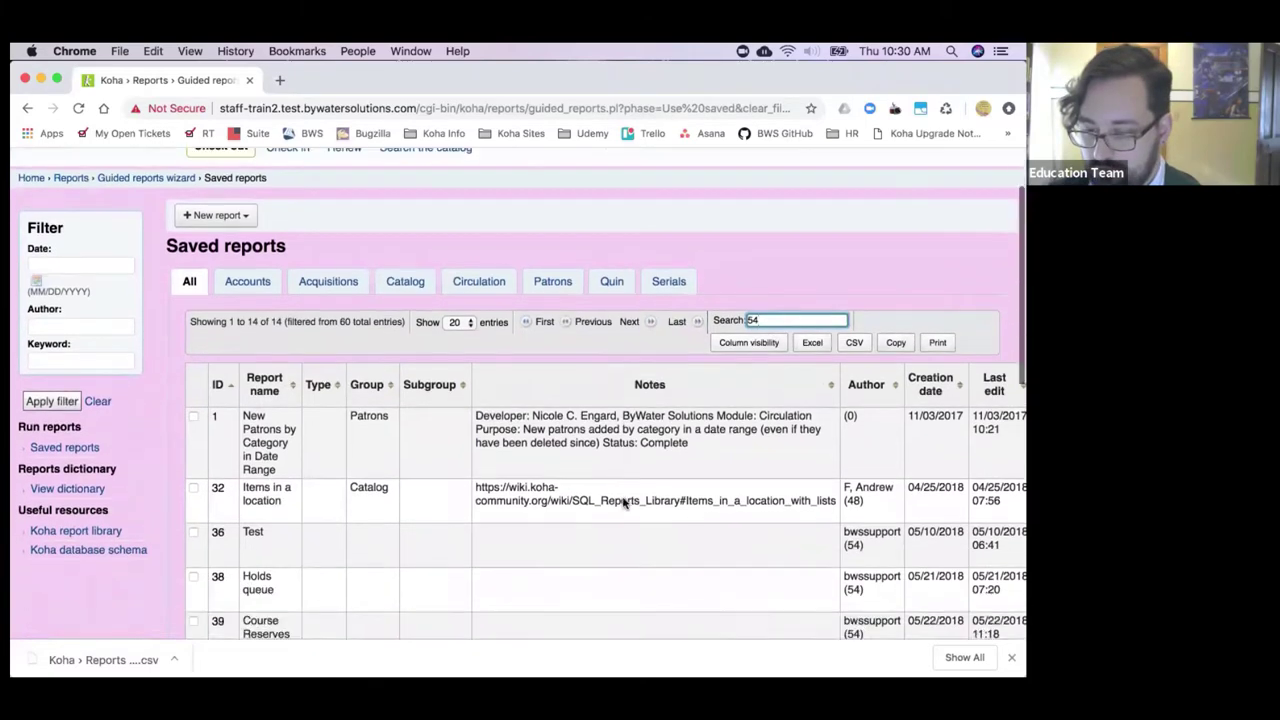
{"action": "scroll", "coordinate": [623, 503], "scroll_direction": "down", "scroll_amount": 6}
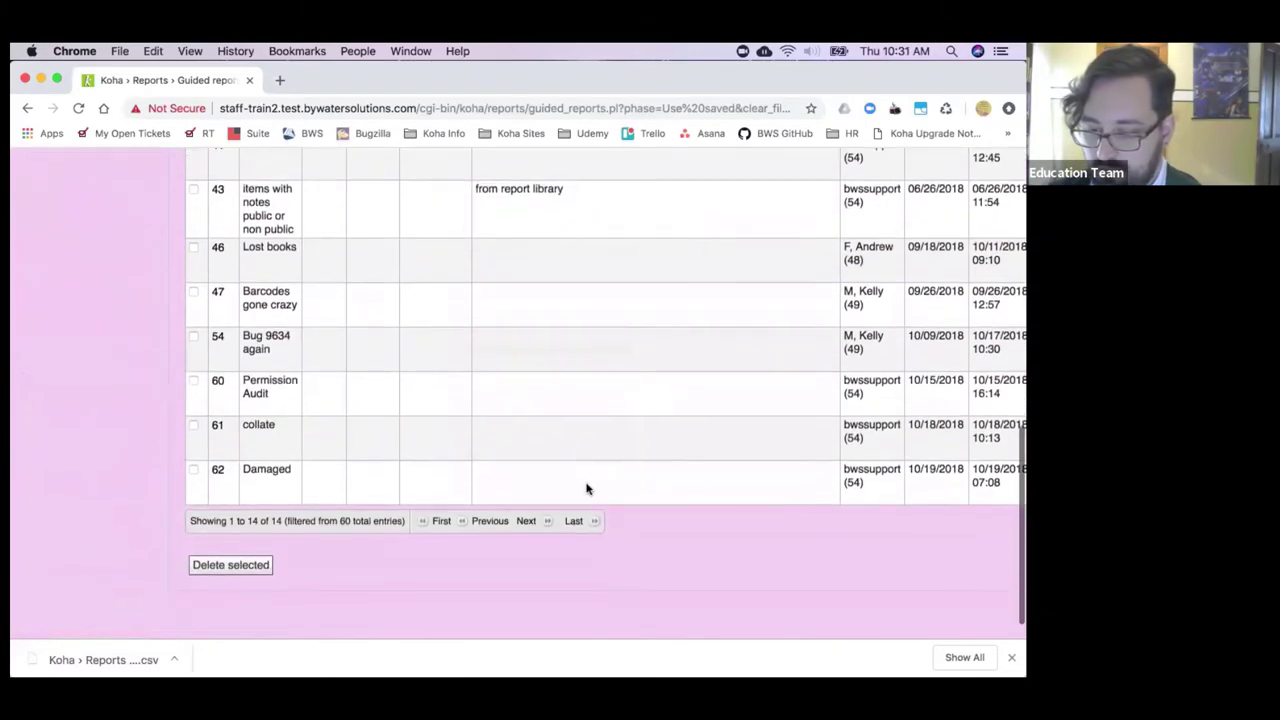
Step: Open the saved report "Bug 9634 again" for editing and review its SQL
{"action": "scroll", "coordinate": [471, 391], "scroll_direction": "up", "scroll_amount": 1}
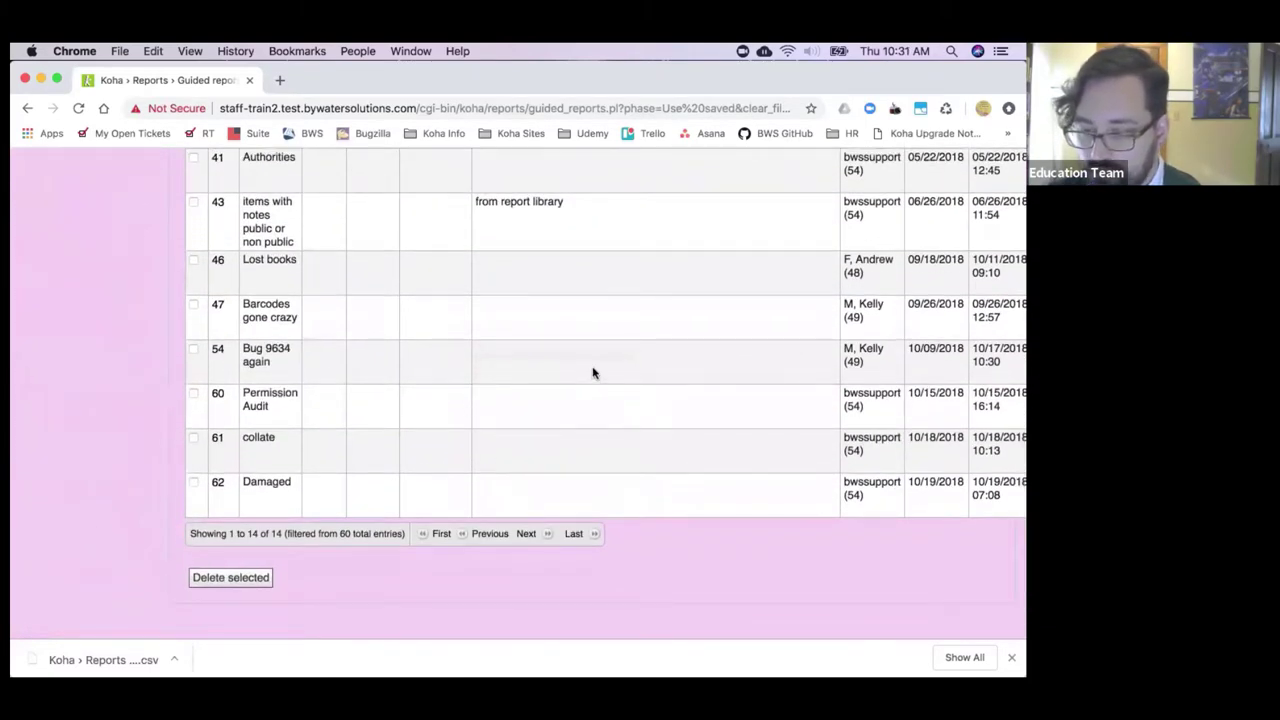
{"action": "scroll", "coordinate": [592, 373], "scroll_direction": "right", "scroll_amount": 10}
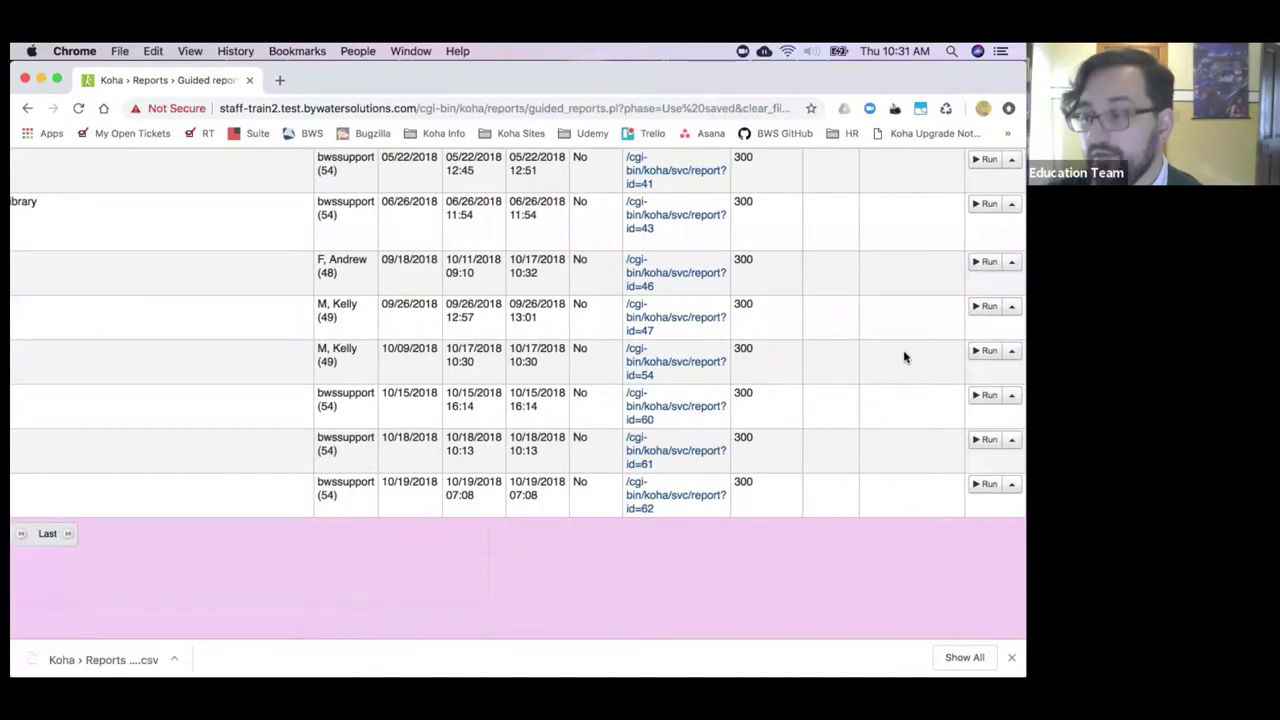
{"action": "left_click", "coordinate": [1012, 356]}
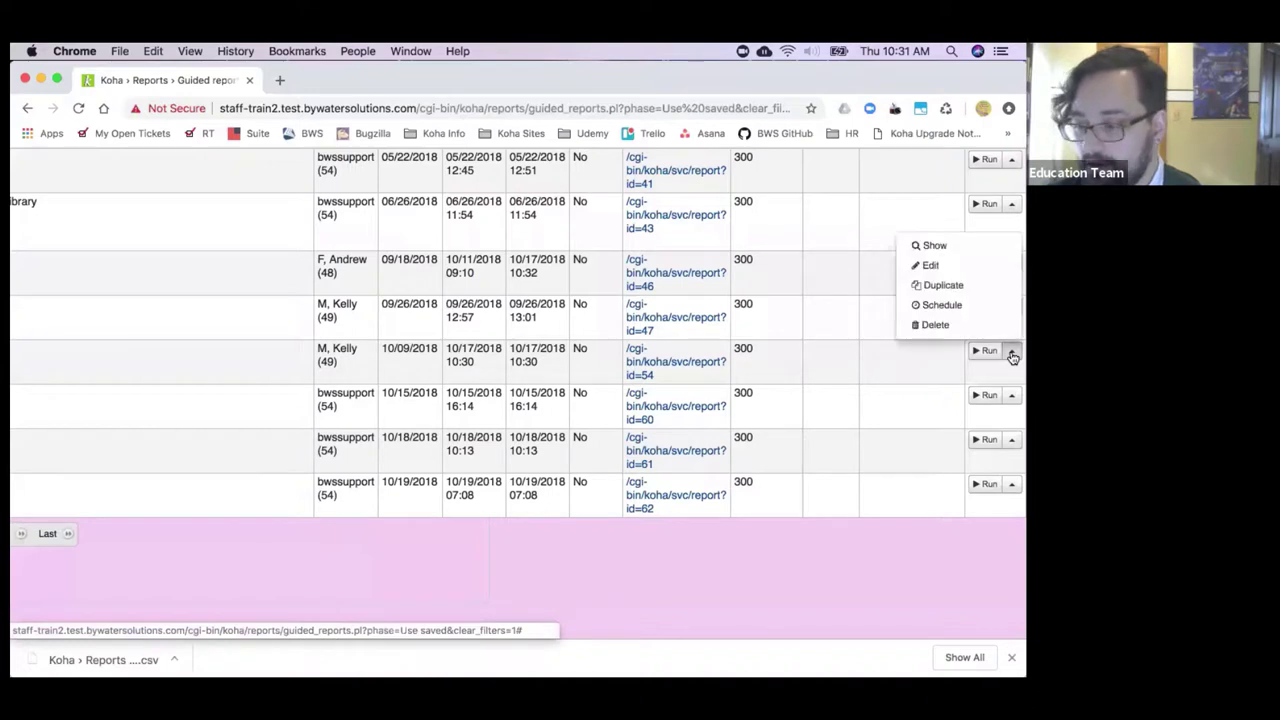
{"action": "left_click", "coordinate": [933, 265]}
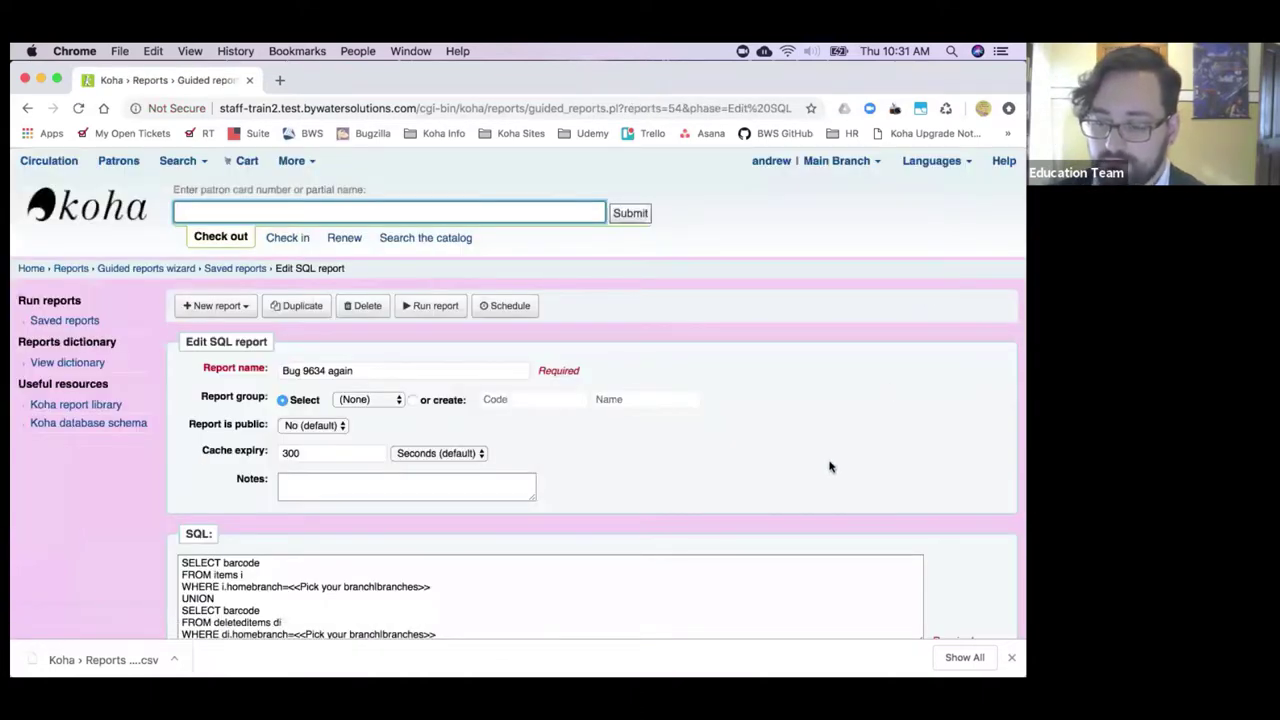
{"action": "scroll", "coordinate": [829, 462], "scroll_direction": "down", "scroll_amount": 3}
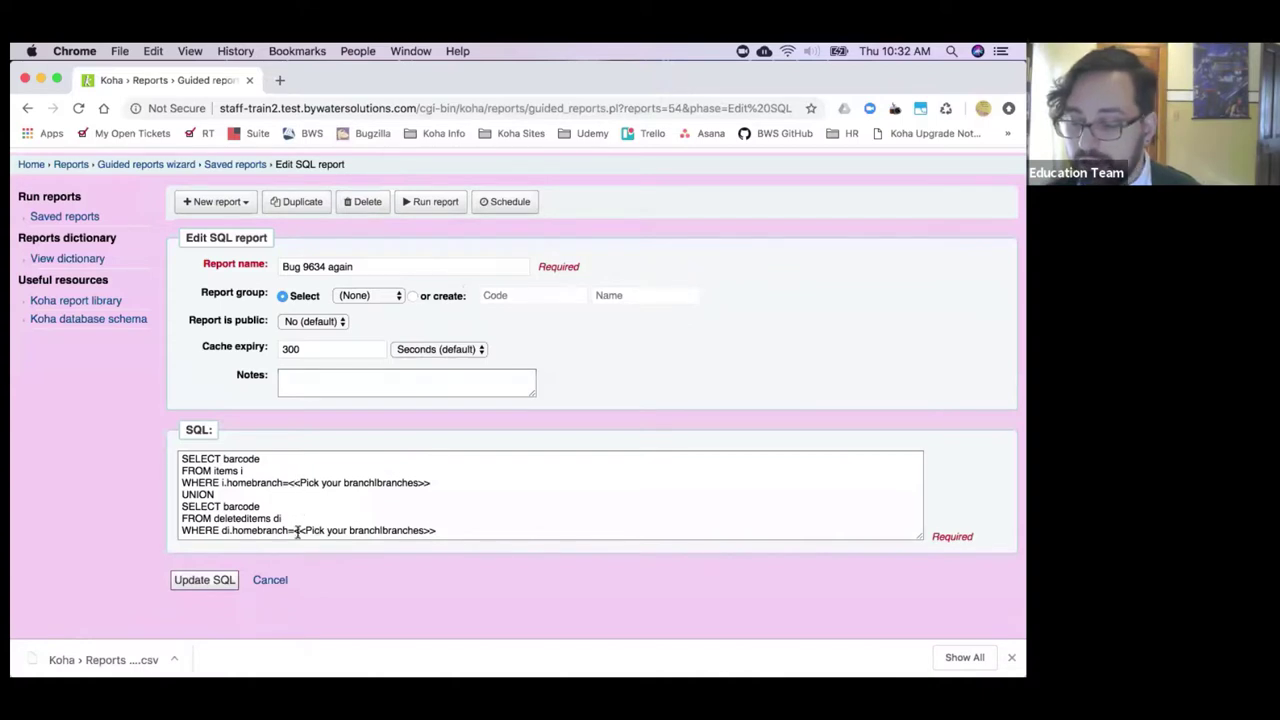
Step: Run the report with East Branch as the branch and look through the resulting barcodes
{"action": "left_click", "coordinate": [422, 205]}
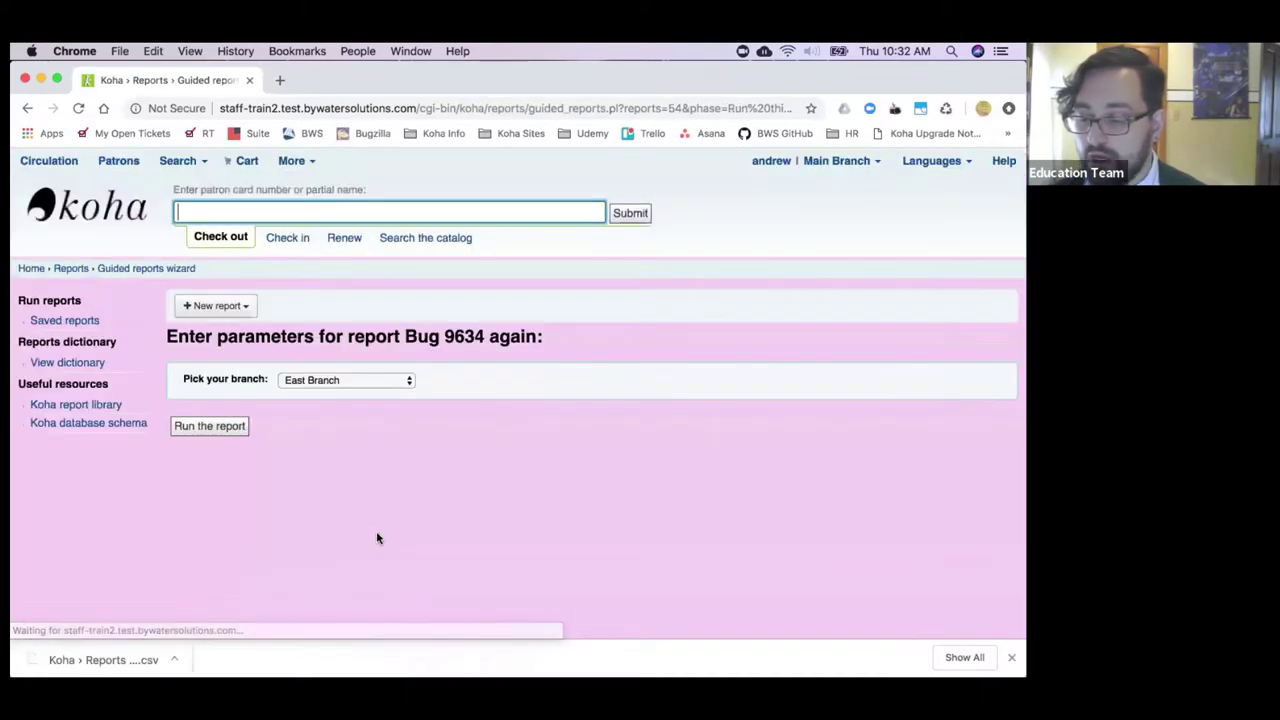
{"action": "left_click", "coordinate": [326, 381]}
{"action": "left_click", "coordinate": [242, 426]}
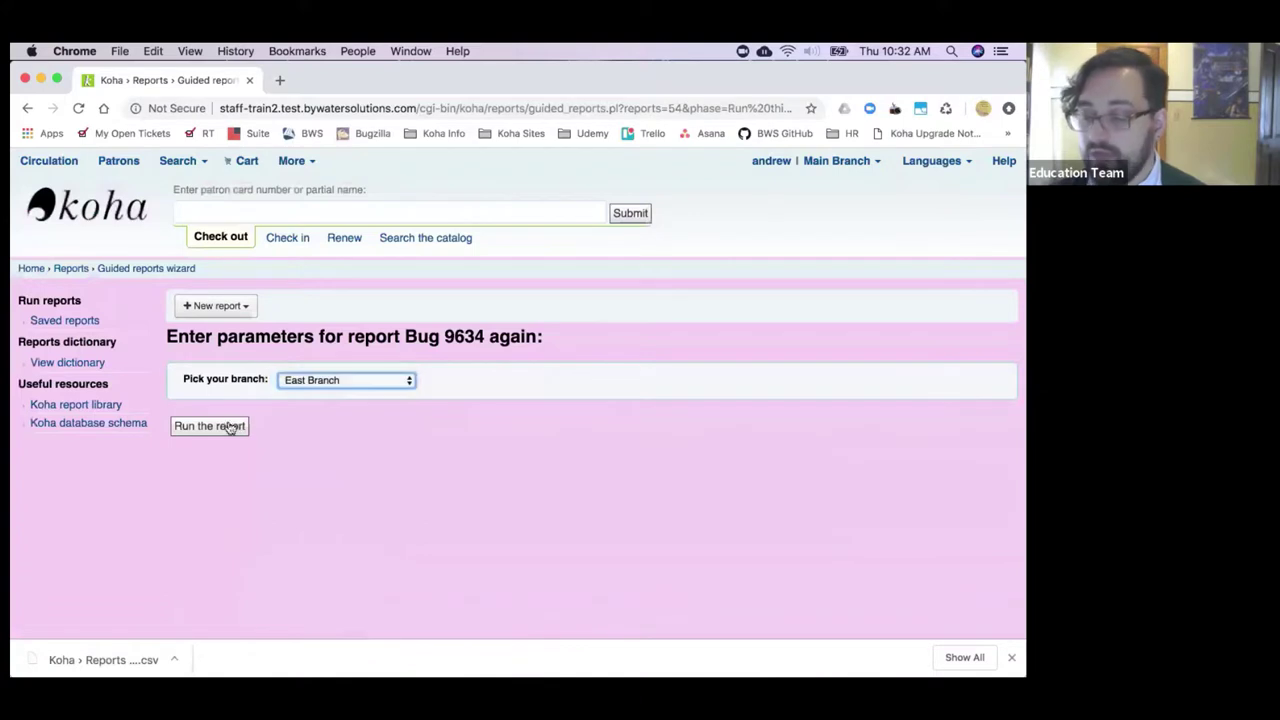
{"action": "left_click", "coordinate": [224, 432]}
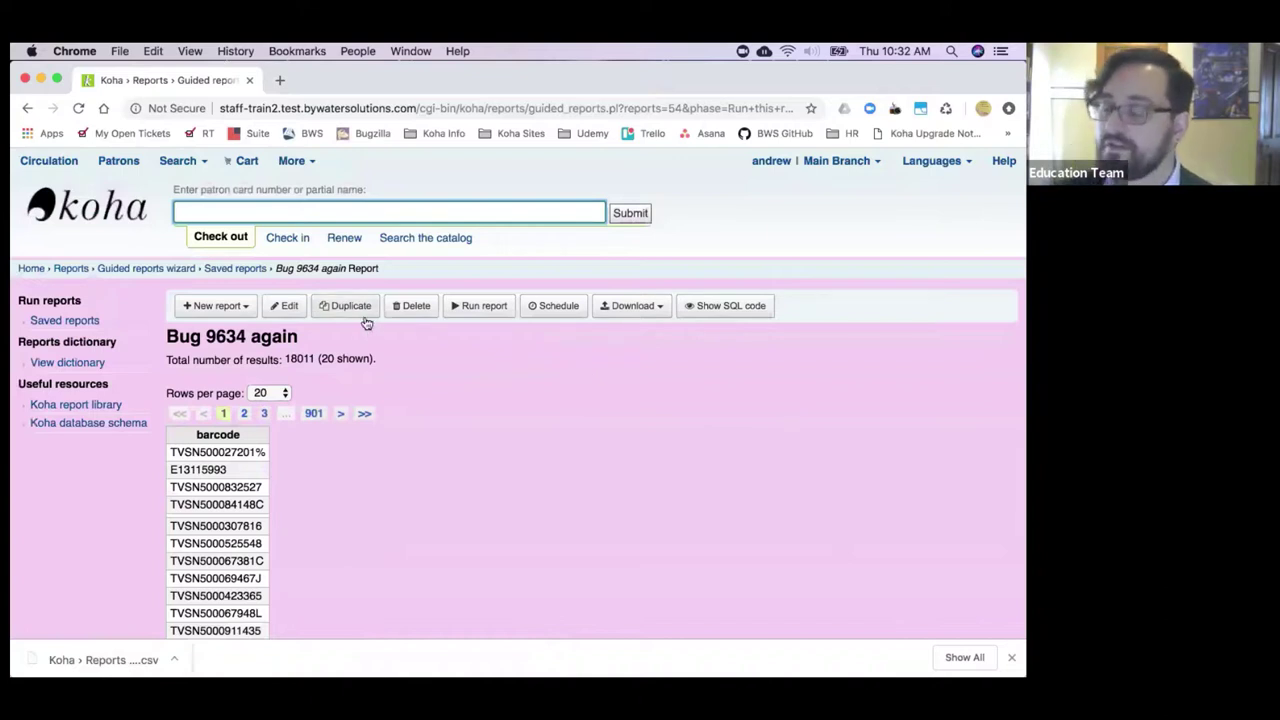
{"action": "scroll", "coordinate": [425, 390], "scroll_direction": "down", "scroll_amount": 5}
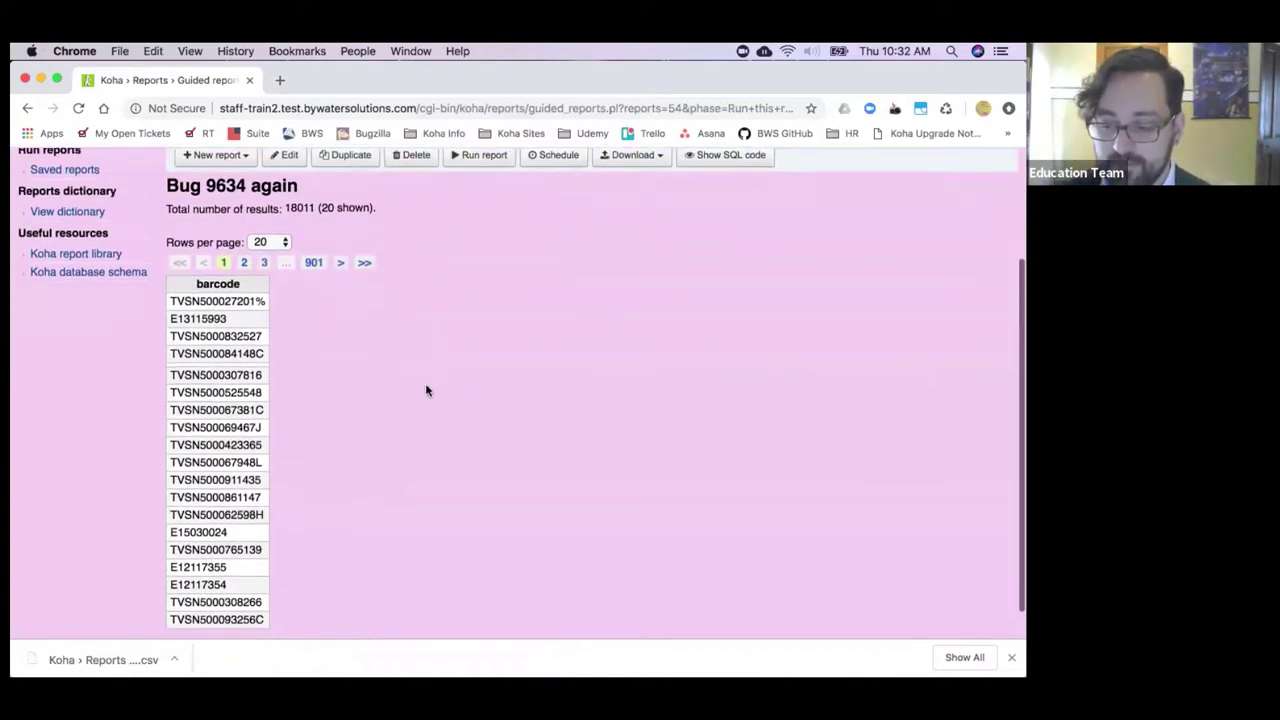
{"action": "scroll", "coordinate": [427, 389], "scroll_direction": "up", "scroll_amount": 4}
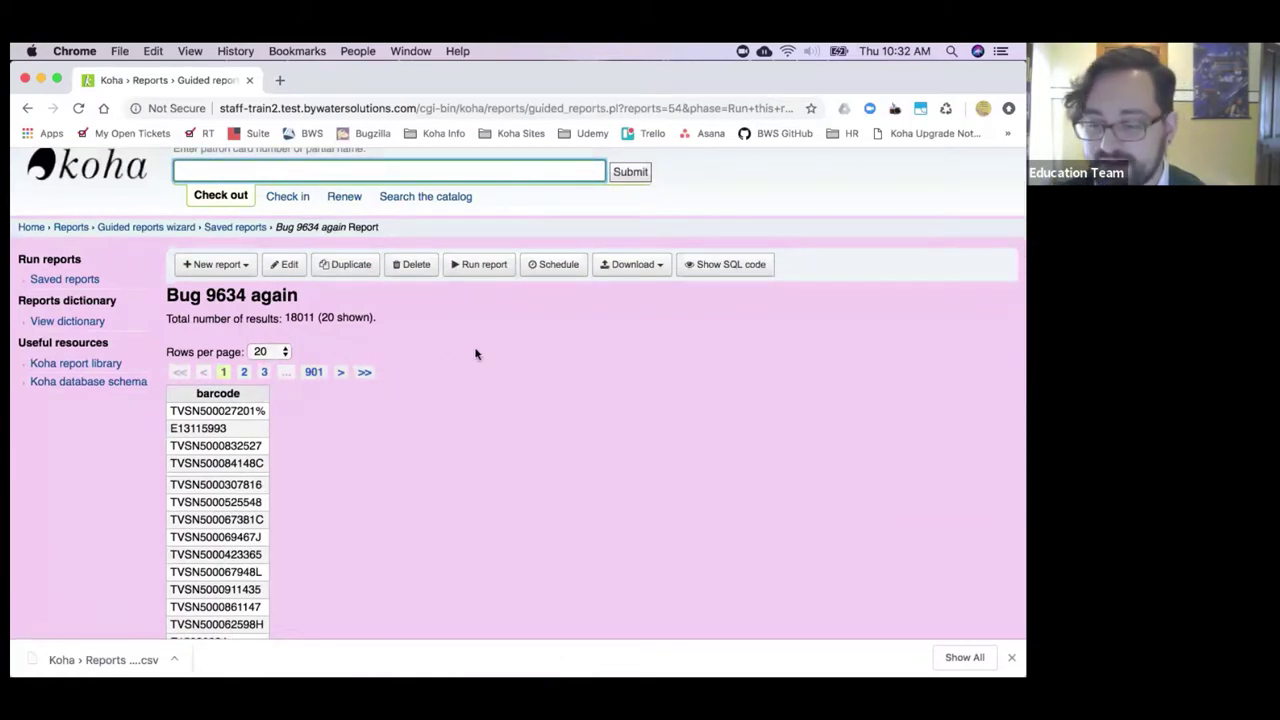
Step: Reopen the report for editing and compare the "Pick your branch|branches" parameters in both halves of the SQL
{"action": "left_click", "coordinate": [287, 266]}
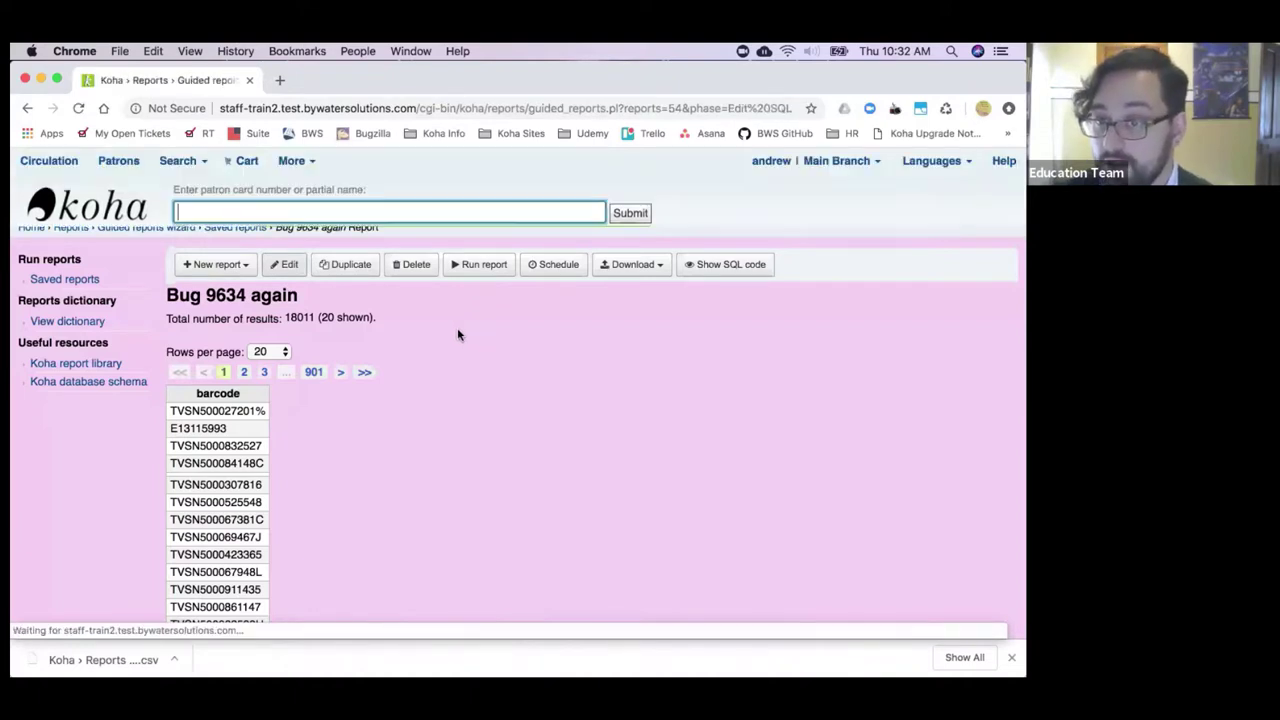
{"action": "scroll", "coordinate": [492, 342], "scroll_direction": "up", "scroll_amount": 1}
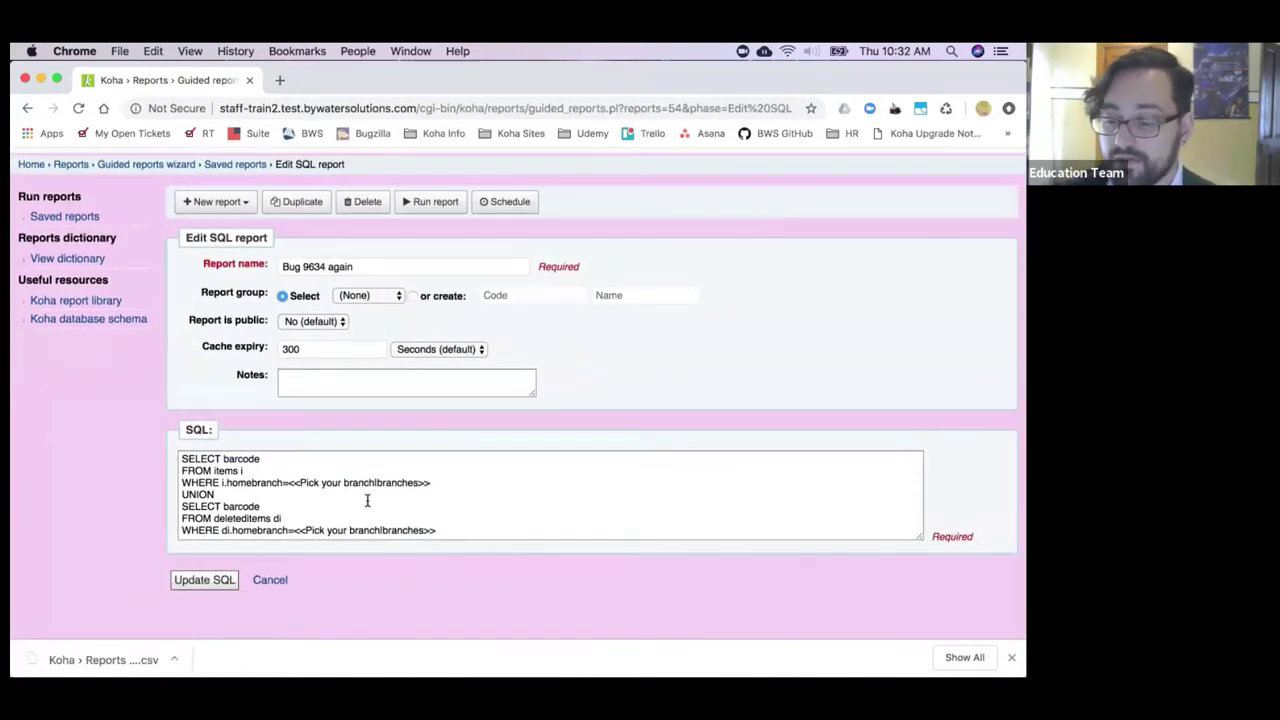
{"action": "left_click", "coordinate": [287, 483]}
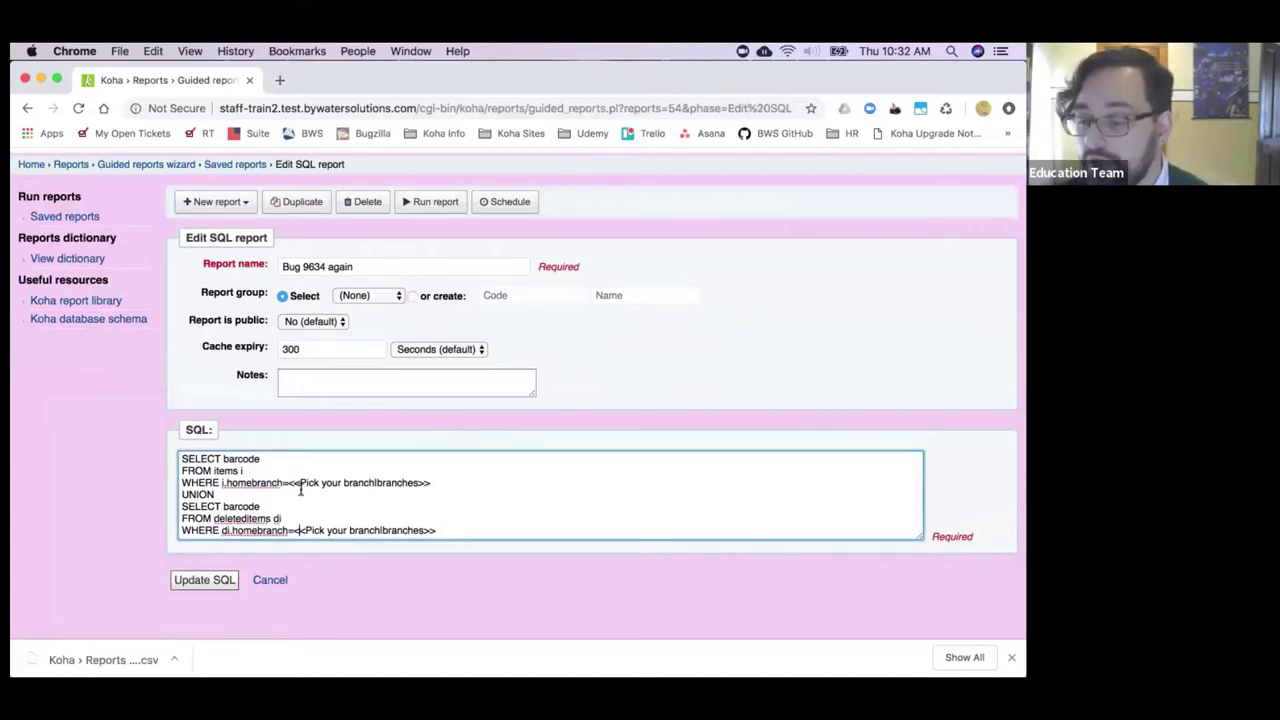
{"action": "left_click_drag", "start_coordinate": [299, 483], "coordinate": [418, 484]}
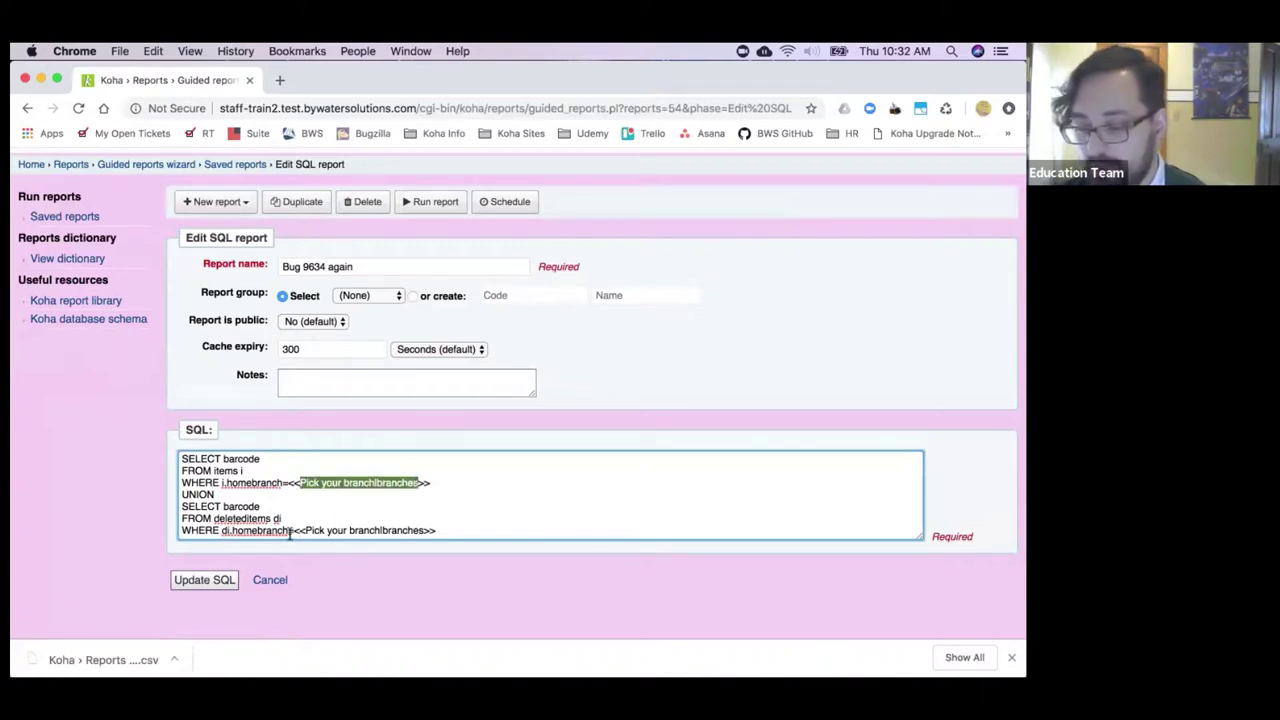
{"action": "left_click_drag", "start_coordinate": [305, 531], "coordinate": [424, 533]}
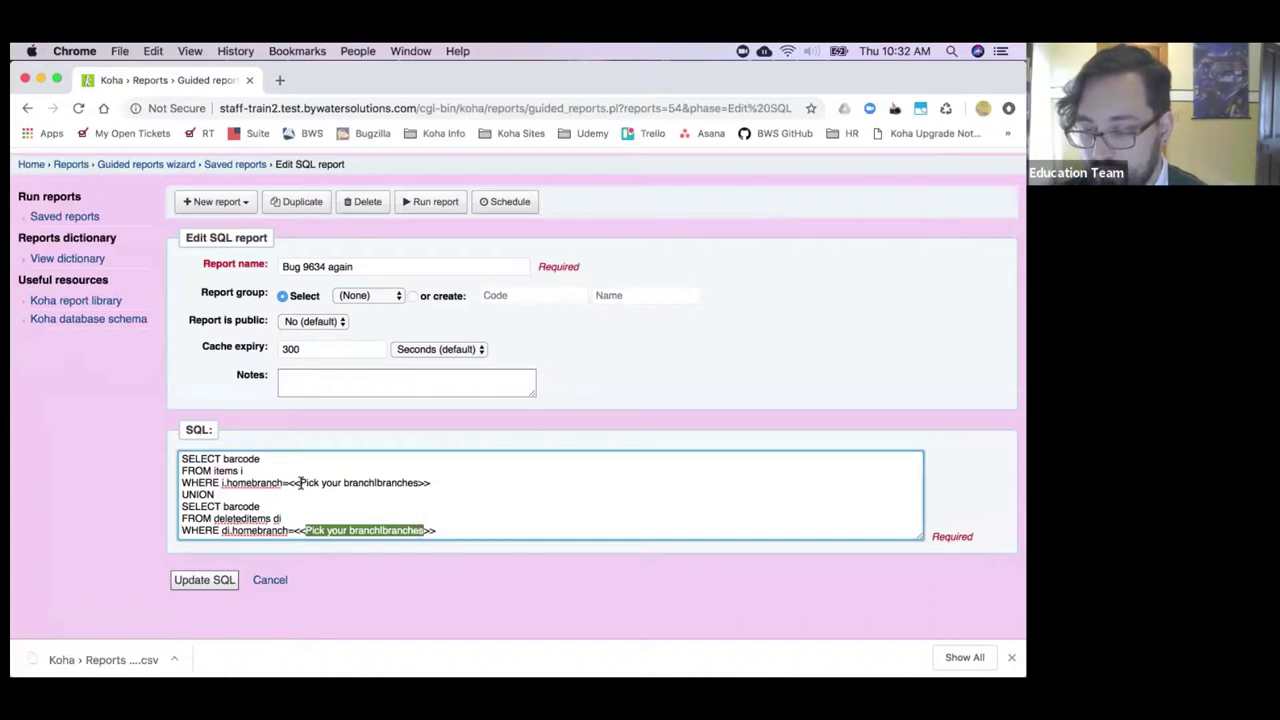
{"action": "left_click_drag", "start_coordinate": [301, 484], "coordinate": [375, 483]}
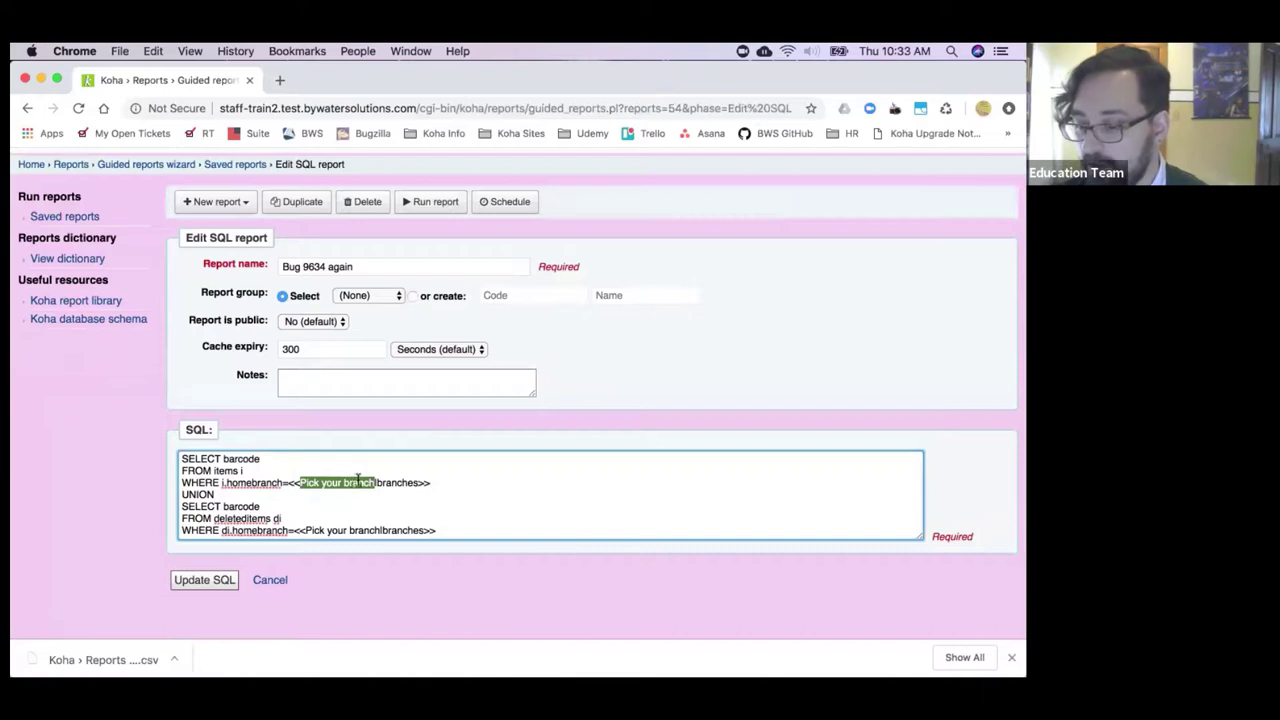
{"action": "left_click_drag", "start_coordinate": [377, 483], "coordinate": [423, 484]}
{"action": "left_click", "coordinate": [333, 488]}
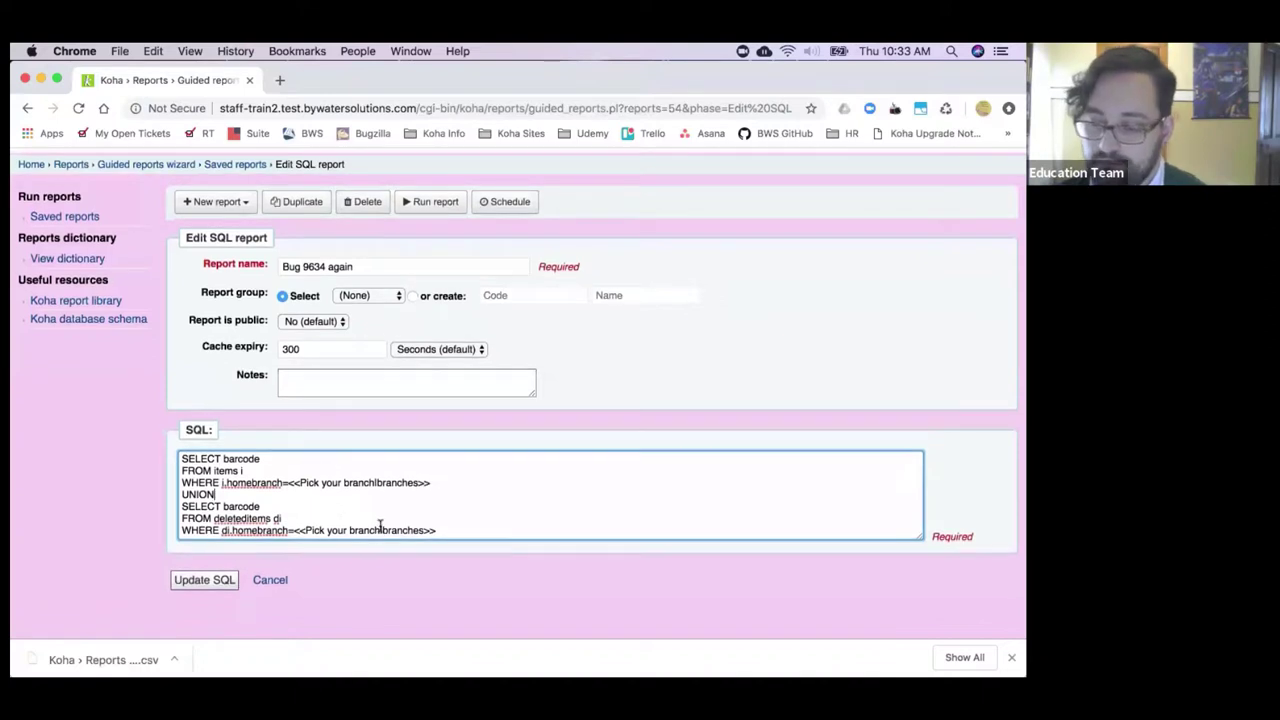
{"action": "left_click", "coordinate": [361, 497]}
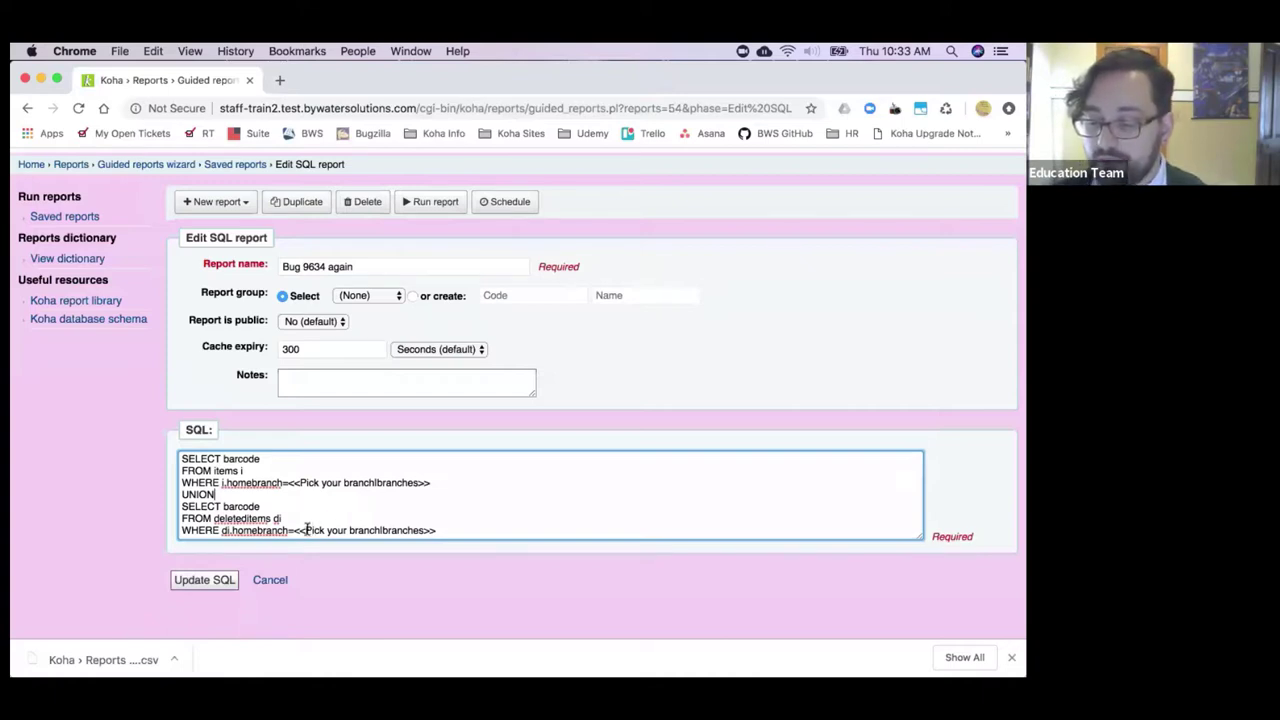
Step: Change the second parameter's label to "Pick your other branch" in the deleteditems part of the SQL and save the report
{"action": "left_click_drag", "start_coordinate": [305, 530], "coordinate": [378, 531]}
{"action": "left_click", "coordinate": [378, 531]}
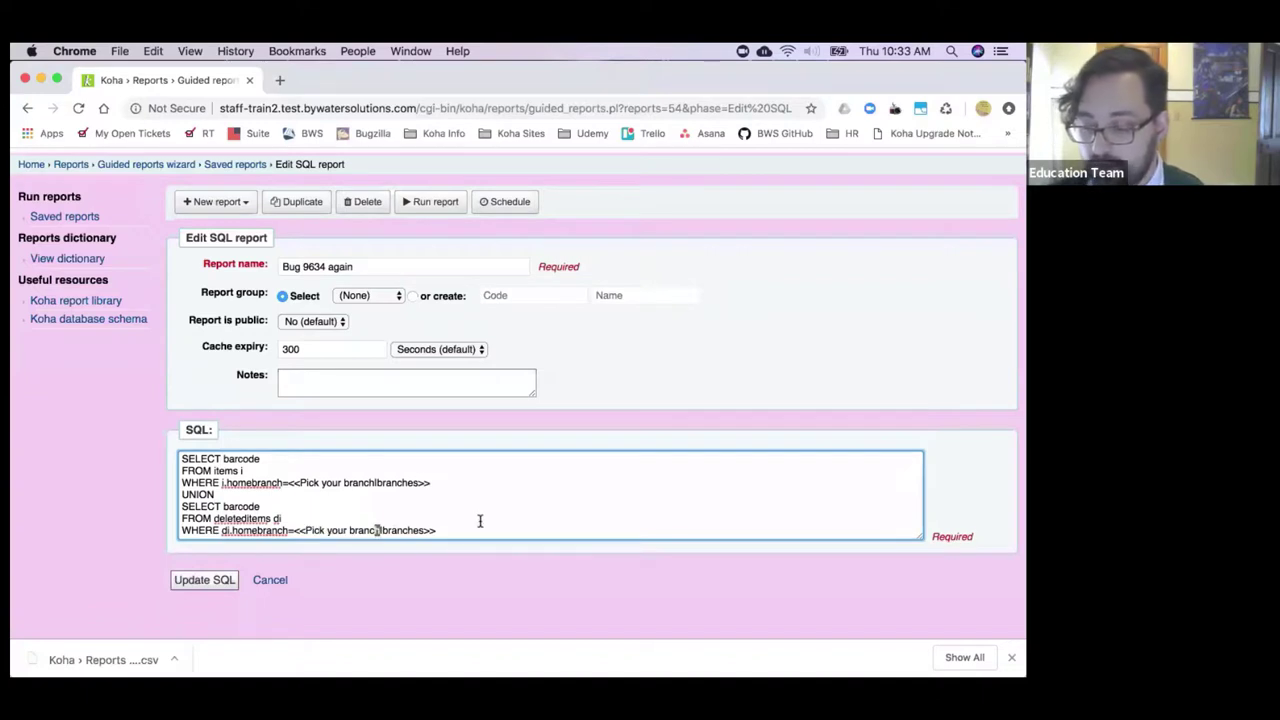
{"action": "key", "text": "Right"}
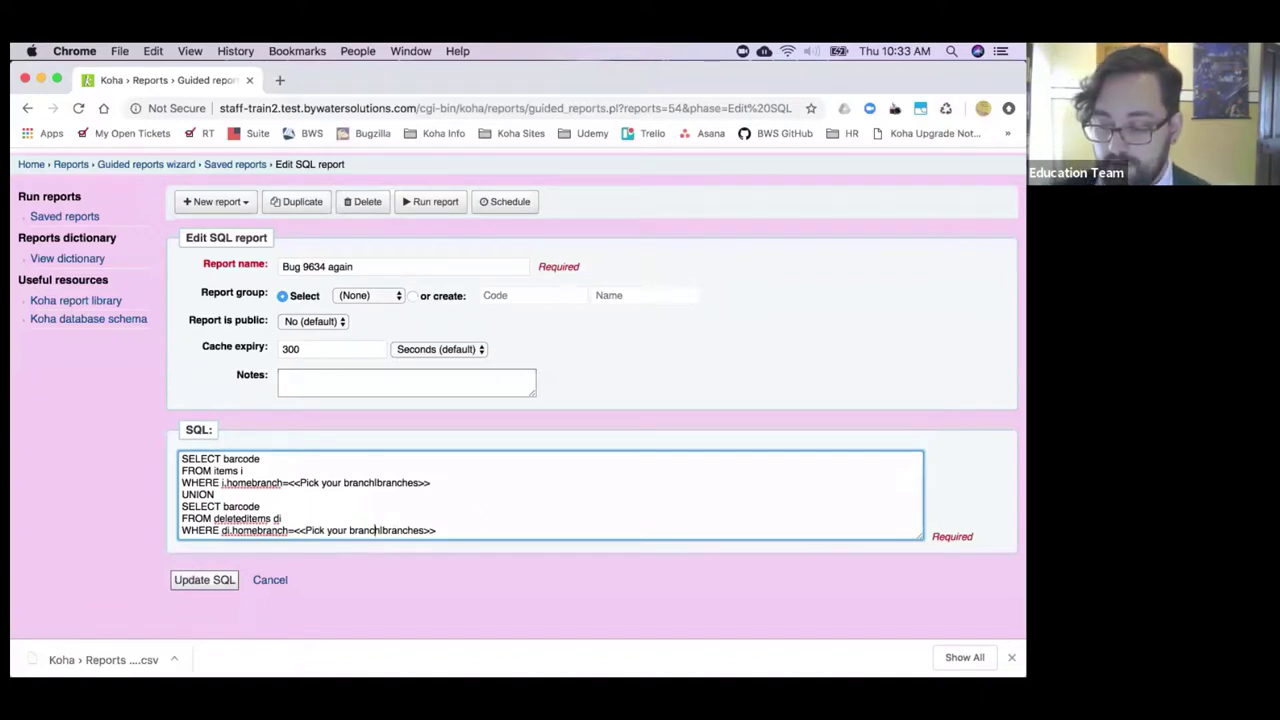
{"action": "key", "text": "Left"}
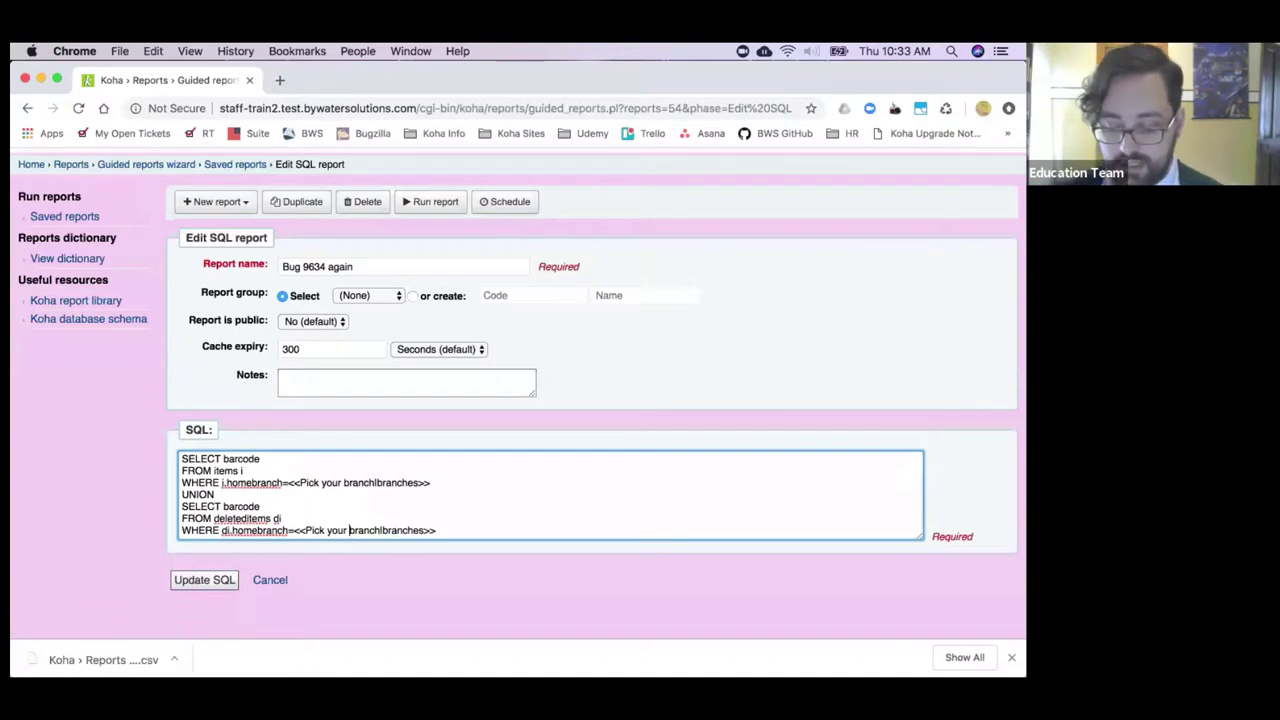
{"action": "type", "text": "other"}
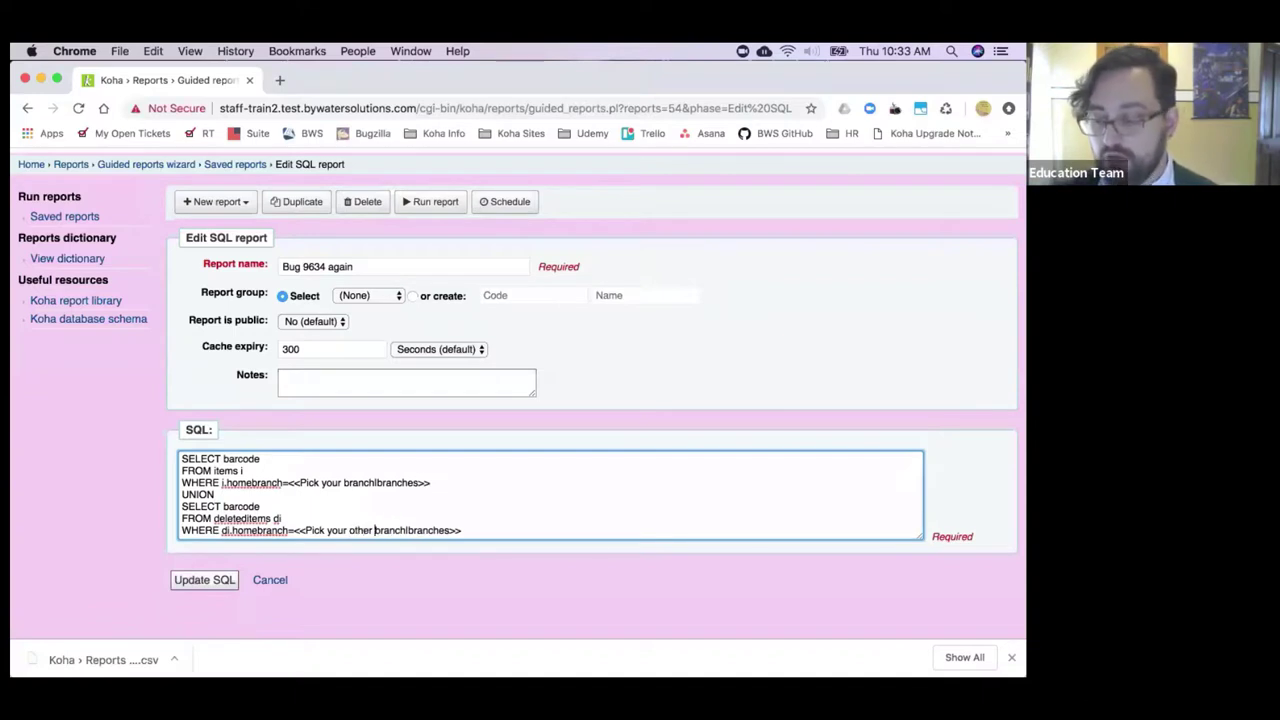
{"action": "left_click", "coordinate": [203, 582]}
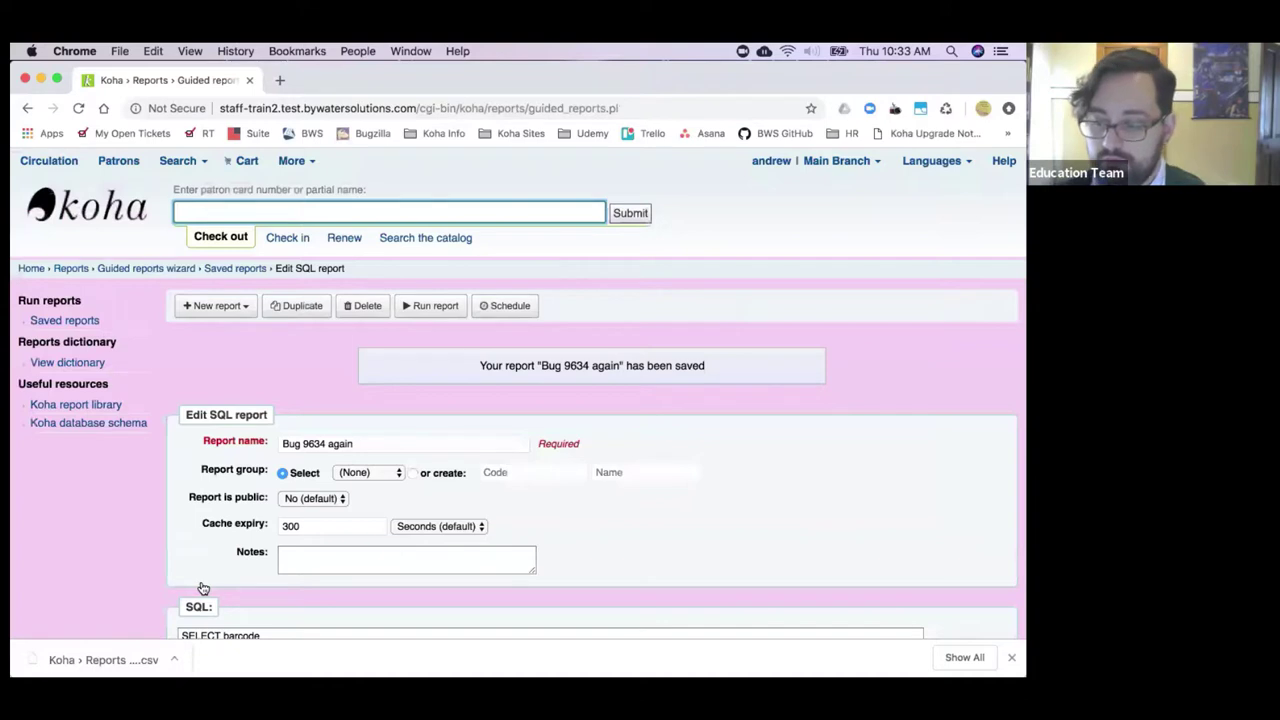
{"action": "scroll", "coordinate": [343, 505], "scroll_direction": "down", "scroll_amount": 3}
{"action": "scroll", "coordinate": [345, 505], "scroll_direction": "up", "scroll_amount": 2}
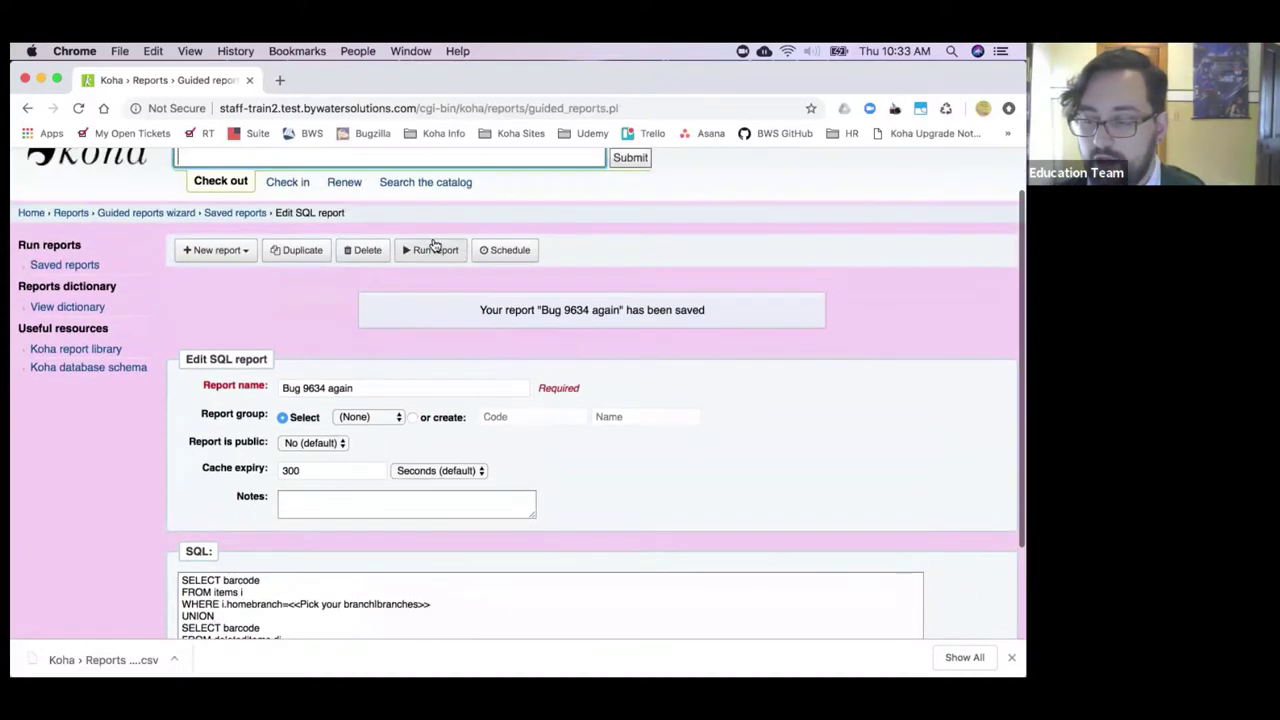
Step: Run the "Bug 9634 again" report as far as its parameter form, check both branch parameters, and return to the SQL editor
{"action": "left_click", "coordinate": [434, 249]}
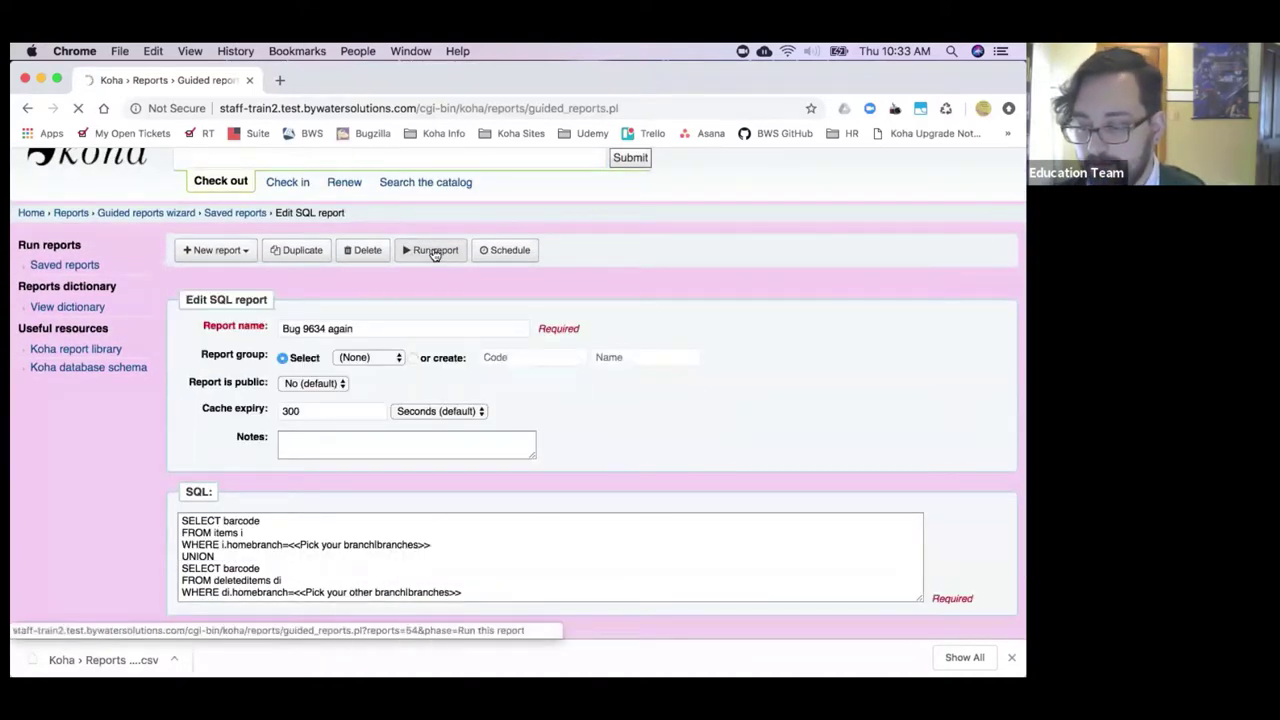
{"action": "left_click", "coordinate": [434, 251]}
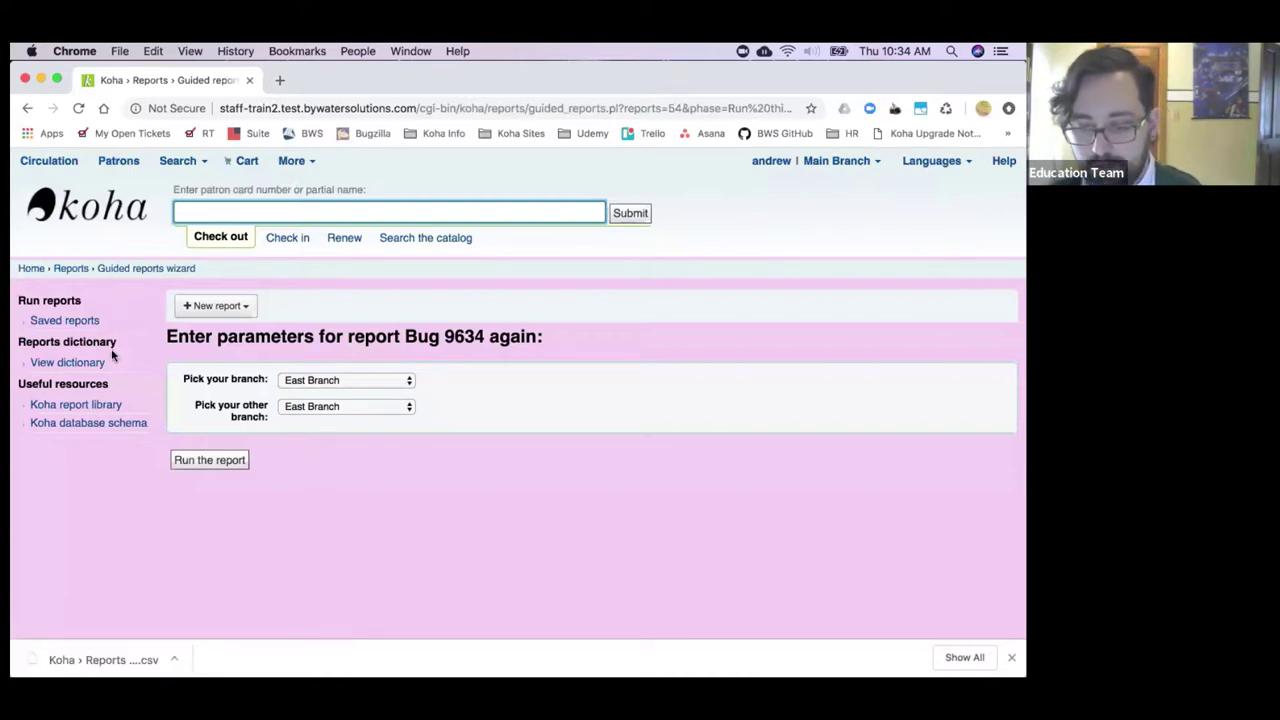
{"action": "left_click", "coordinate": [29, 110]}
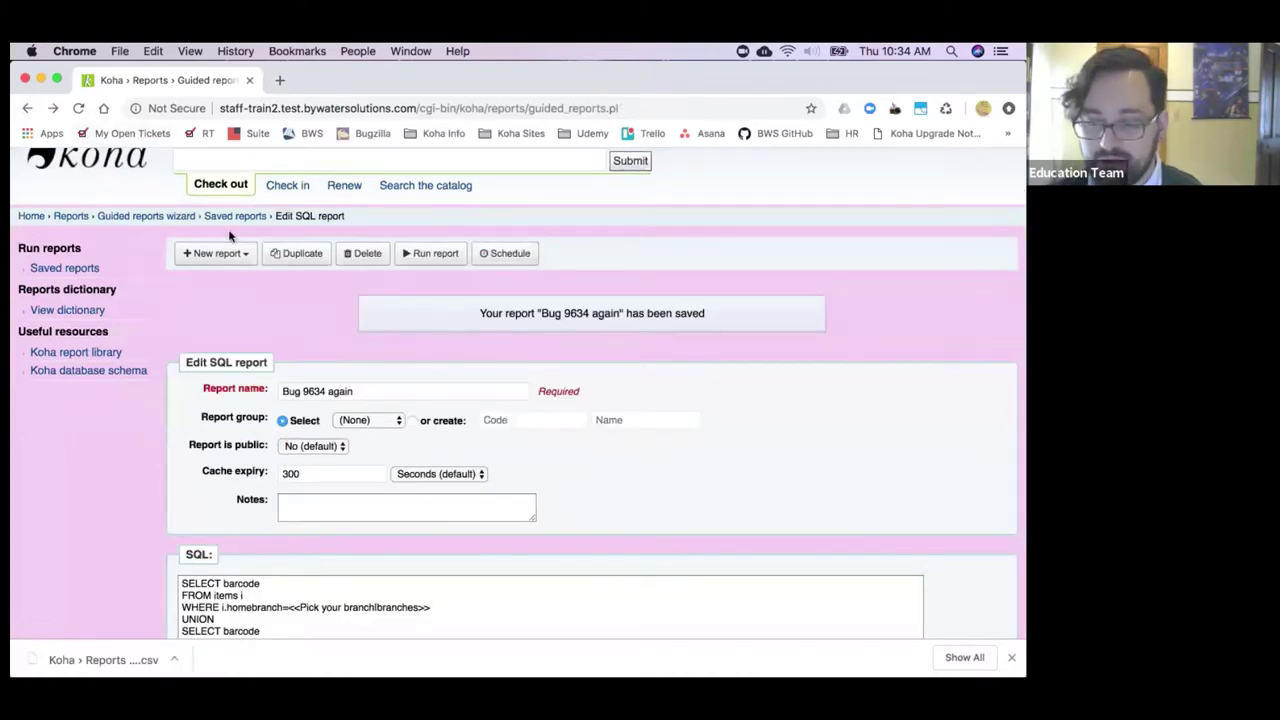
Step: Change the deleteditems parameter's label back to "Pick your branch", save the report, and review both halves of the SQL
{"action": "scroll", "coordinate": [287, 302], "scroll_direction": "down", "scroll_amount": 2}
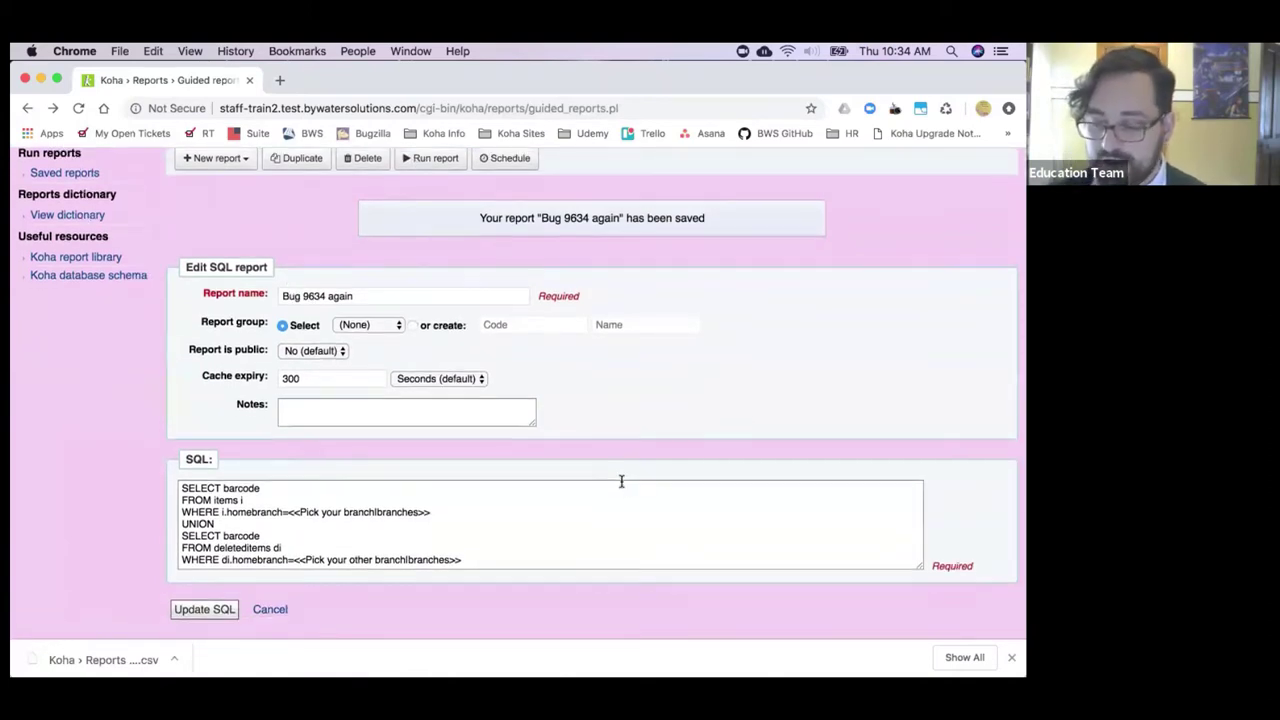
{"action": "scroll", "coordinate": [620, 480], "scroll_direction": "down", "scroll_amount": 1}
{"action": "double_click", "coordinate": [358, 531]}
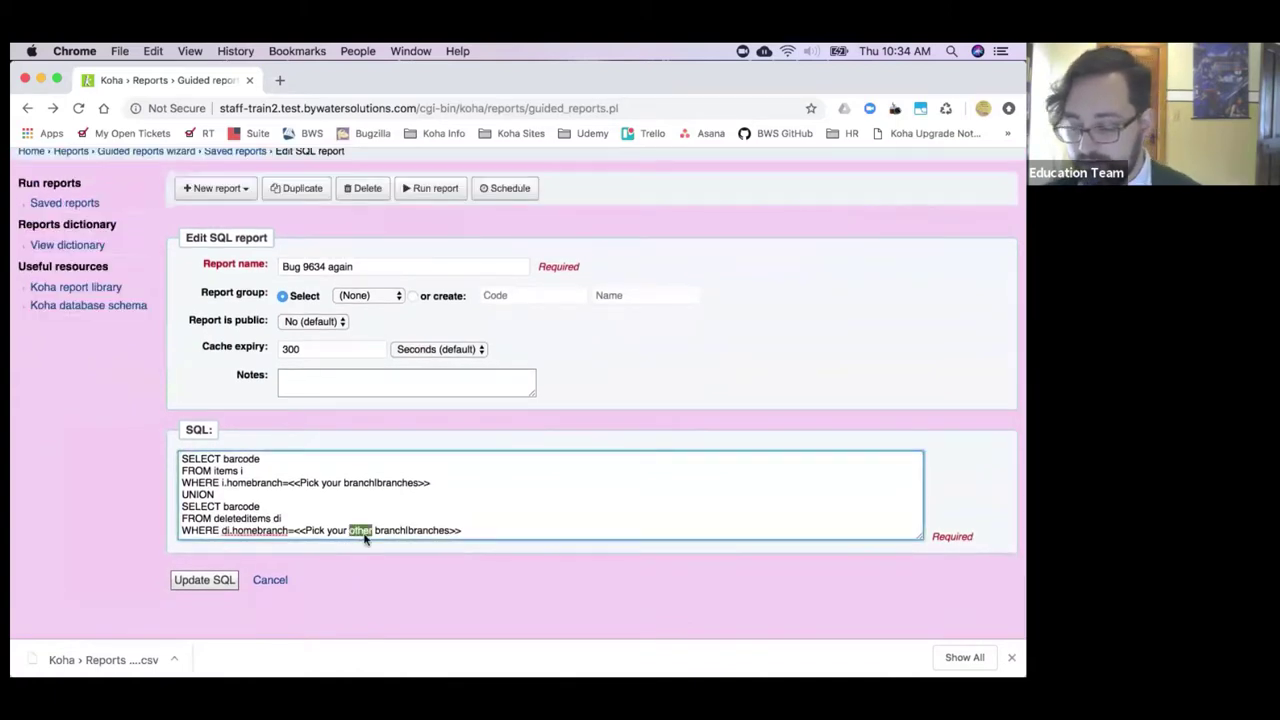
{"action": "key", "text": "BackSpace"}
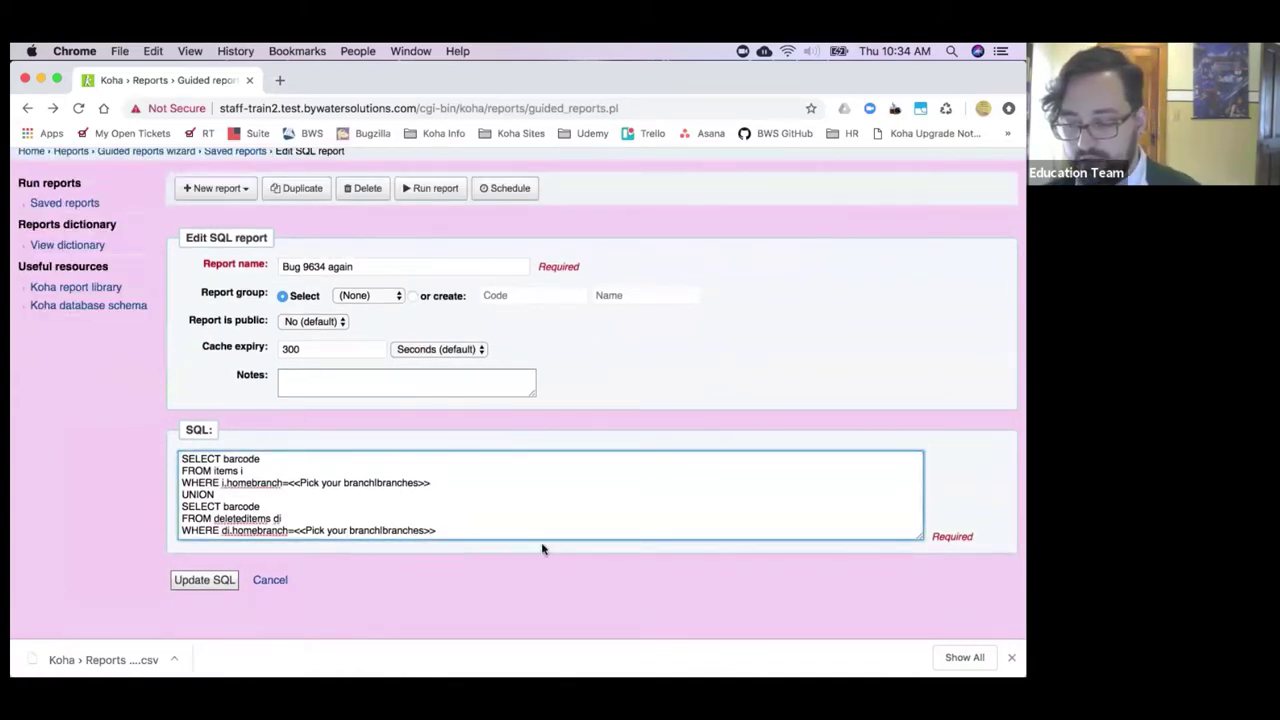
{"action": "left_click", "coordinate": [217, 586]}
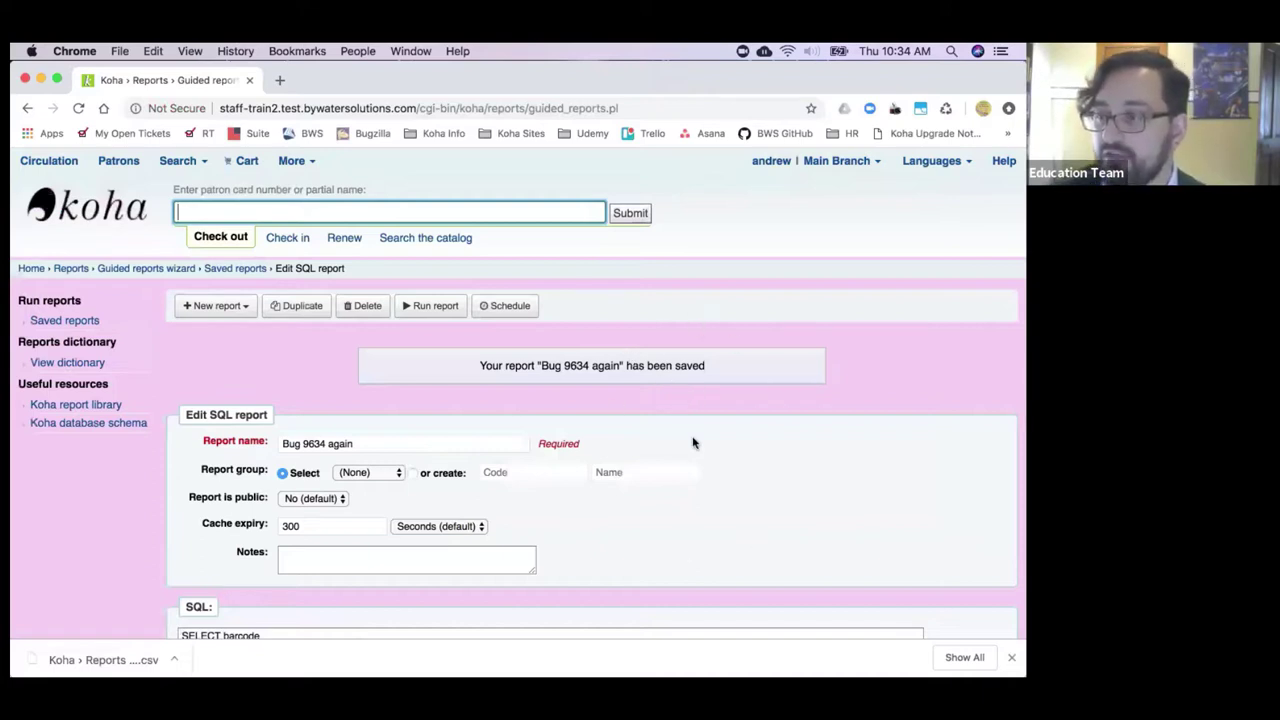
{"action": "scroll", "coordinate": [691, 440], "scroll_direction": "down", "scroll_amount": 2}
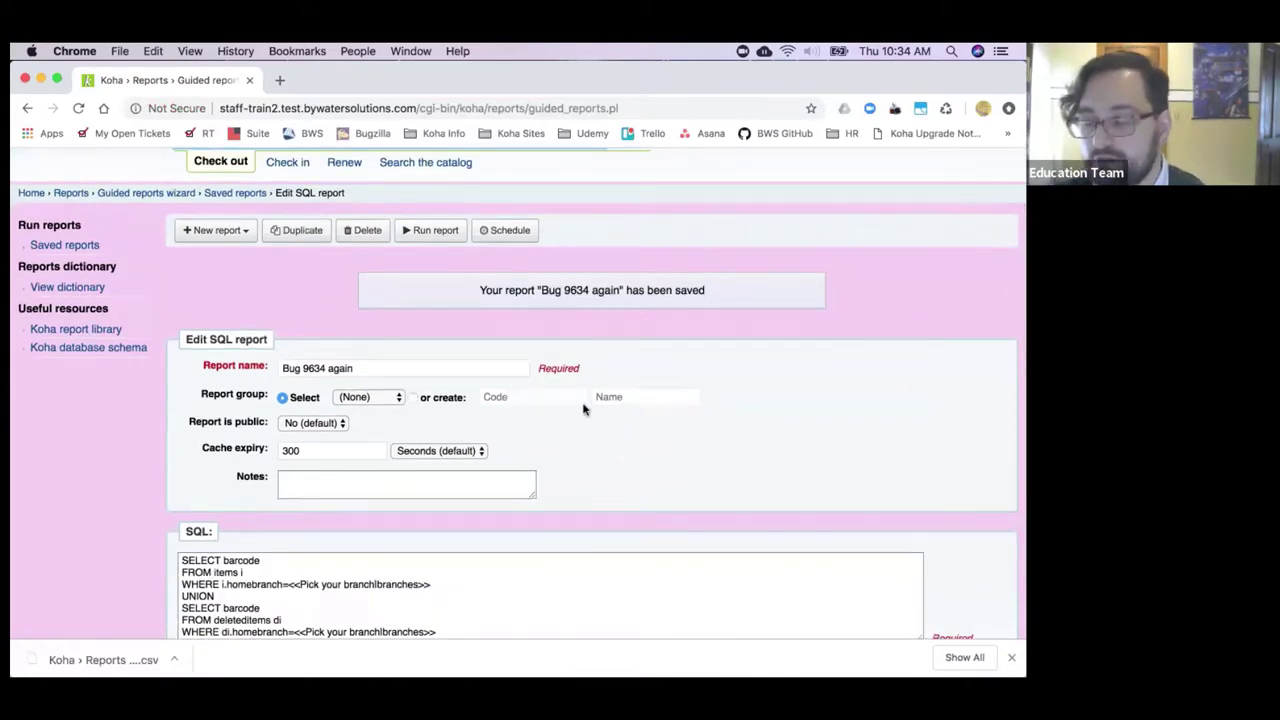
{"action": "scroll", "coordinate": [694, 423], "scroll_direction": "down", "scroll_amount": 3}
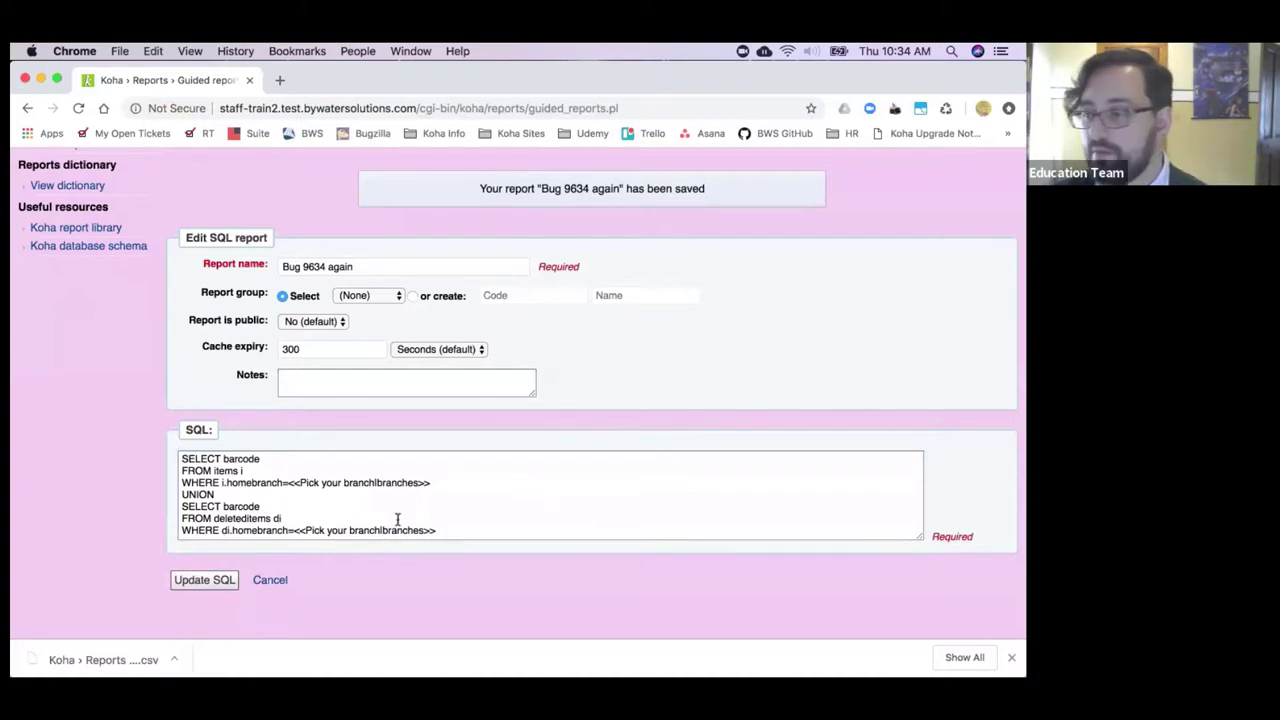
{"action": "scroll", "coordinate": [458, 370], "scroll_direction": "up", "scroll_amount": 3}
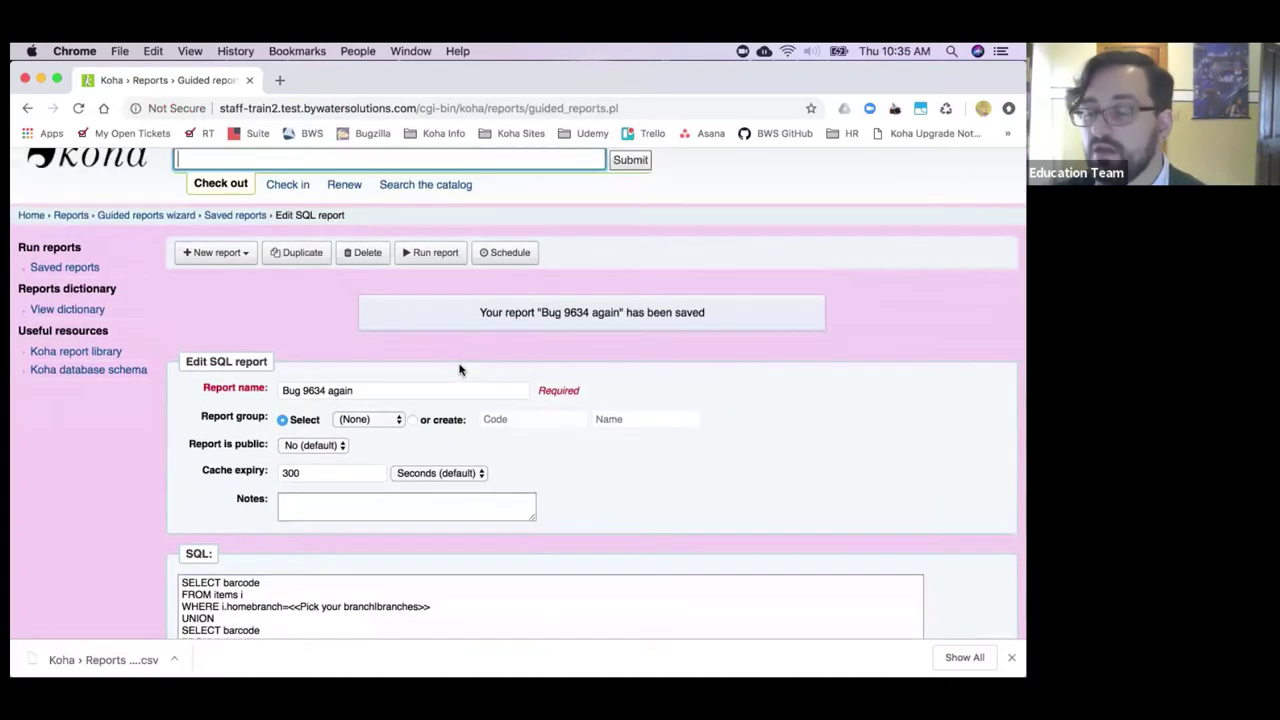
{"action": "scroll", "coordinate": [459, 372], "scroll_direction": "down", "scroll_amount": 3}
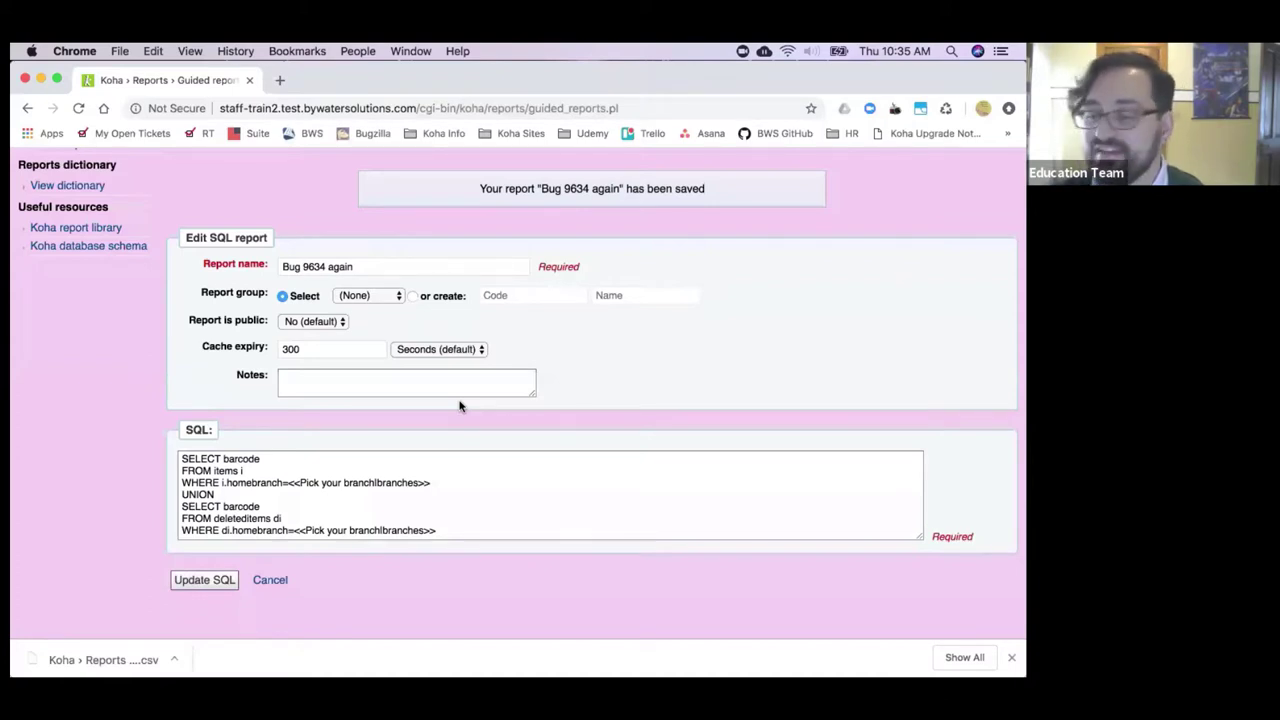
{"action": "scroll", "coordinate": [403, 478], "scroll_direction": "up", "scroll_amount": 3}
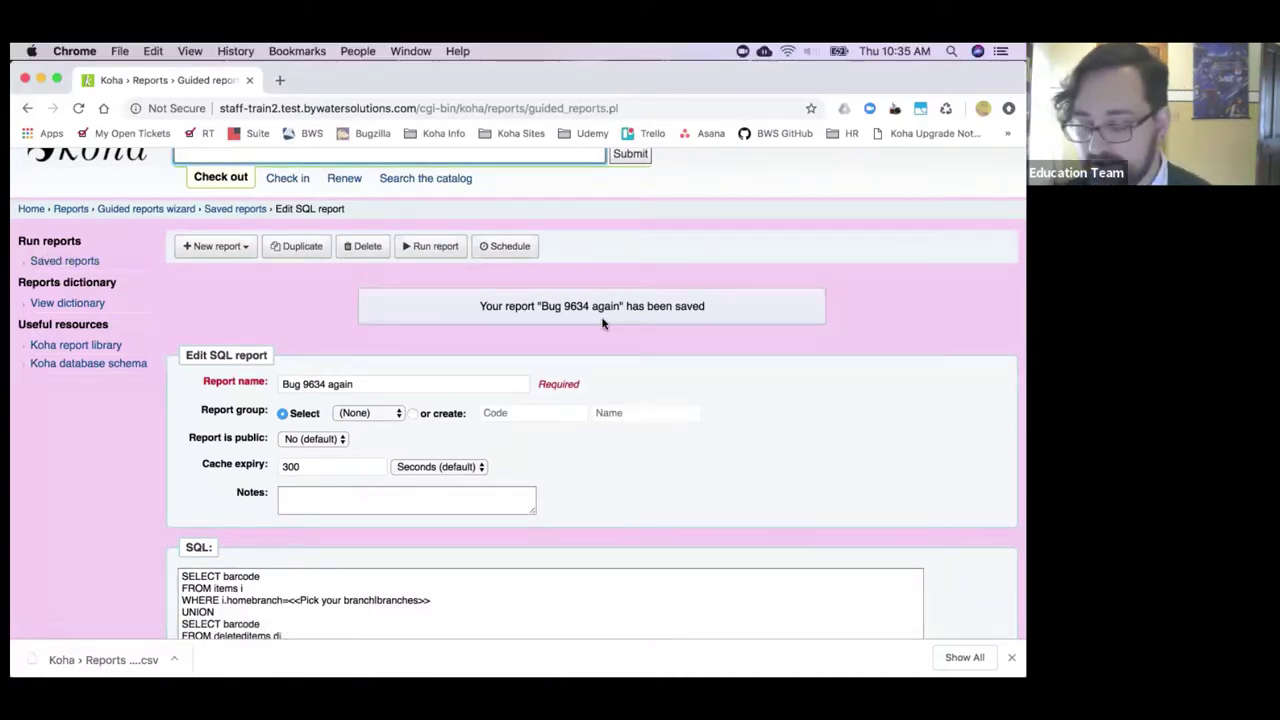
Step: Search the saved reports for 46 and run the "Lost books" report
{"action": "left_click", "coordinate": [86, 264]}
{"action": "left_click", "coordinate": [86, 264]}
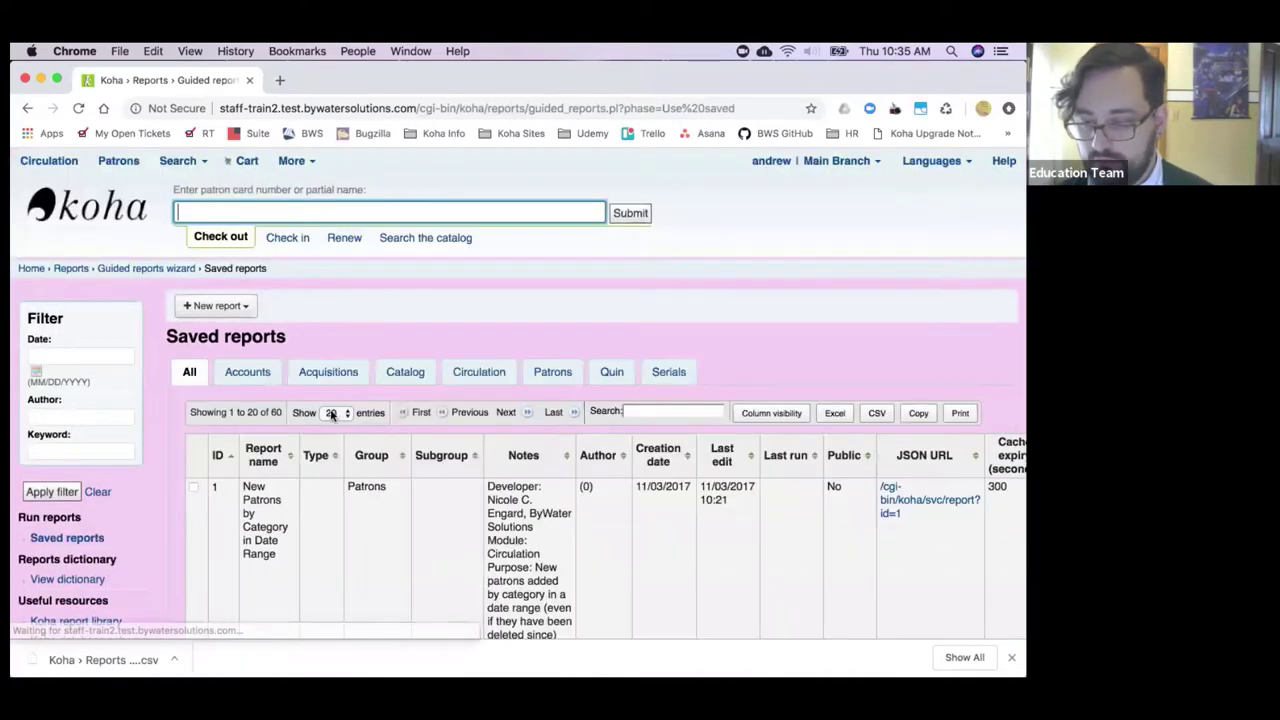
{"action": "left_click", "coordinate": [677, 413]}
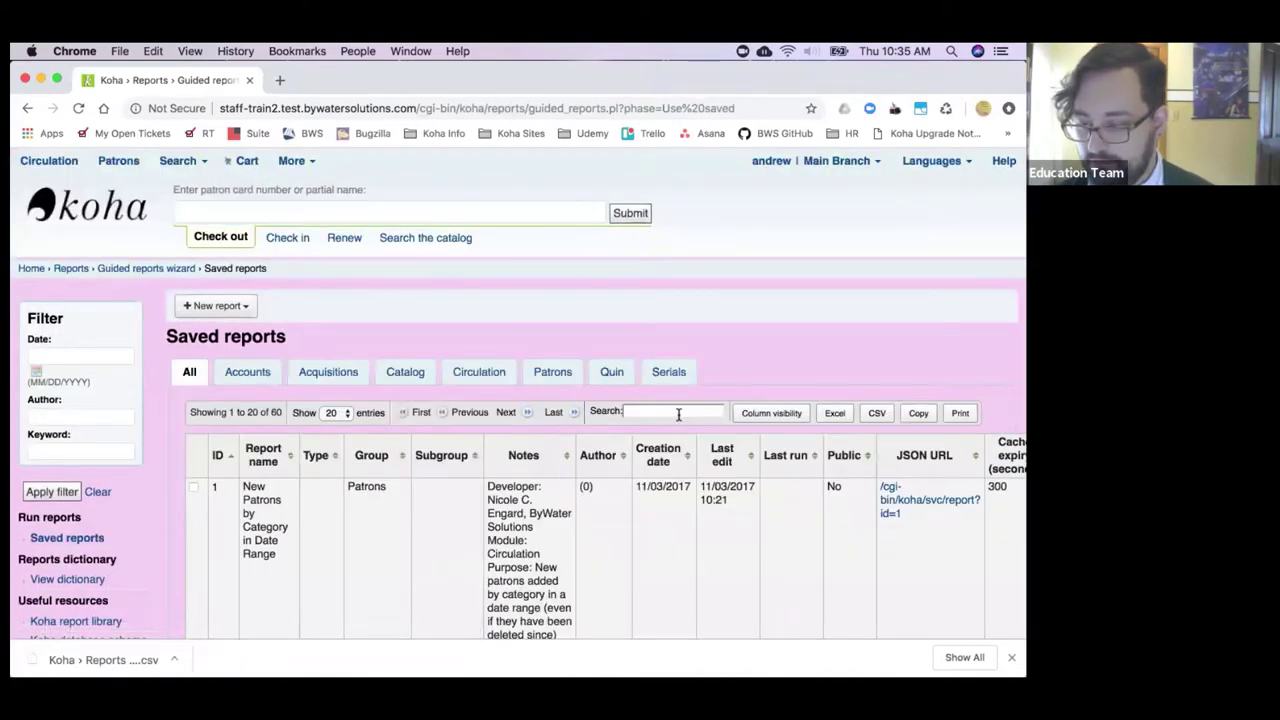
{"action": "type", "text": "46"}
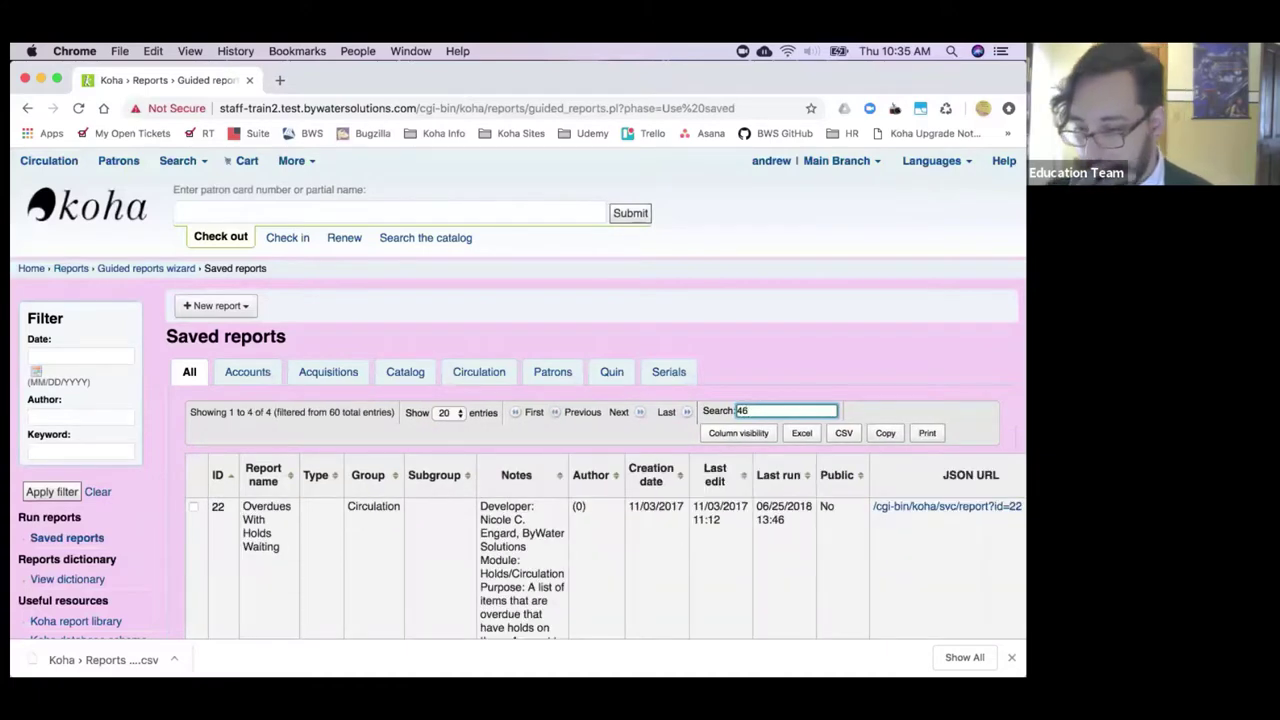
{"action": "scroll", "coordinate": [600, 450], "scroll_direction": "down", "scroll_amount": 5}
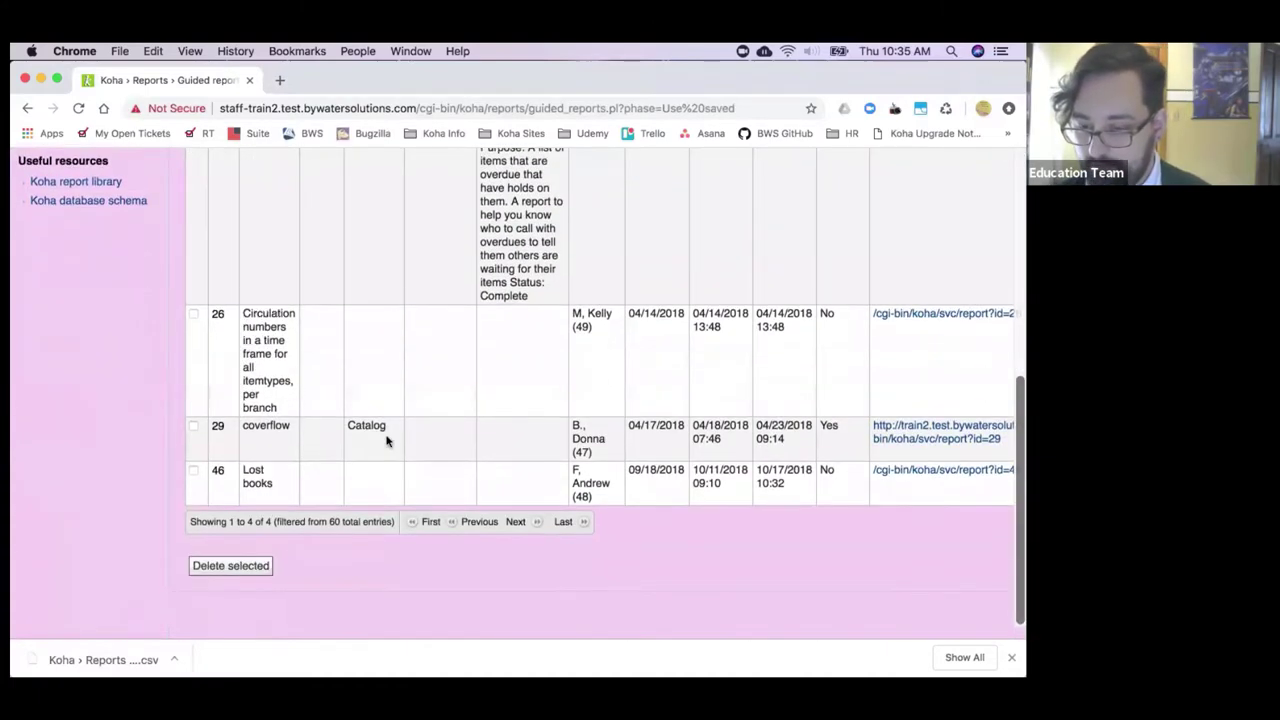
{"action": "scroll", "coordinate": [780, 491], "scroll_direction": "right", "scroll_amount": 6}
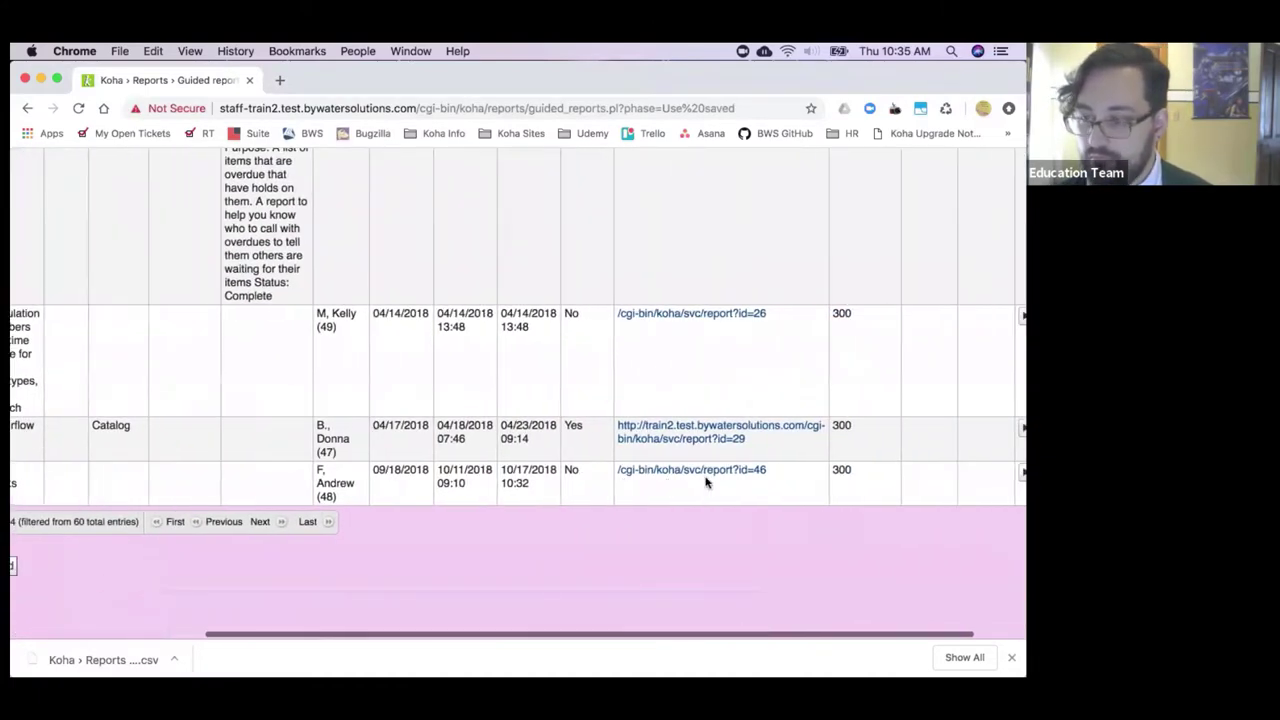
{"action": "left_click", "coordinate": [984, 473]}
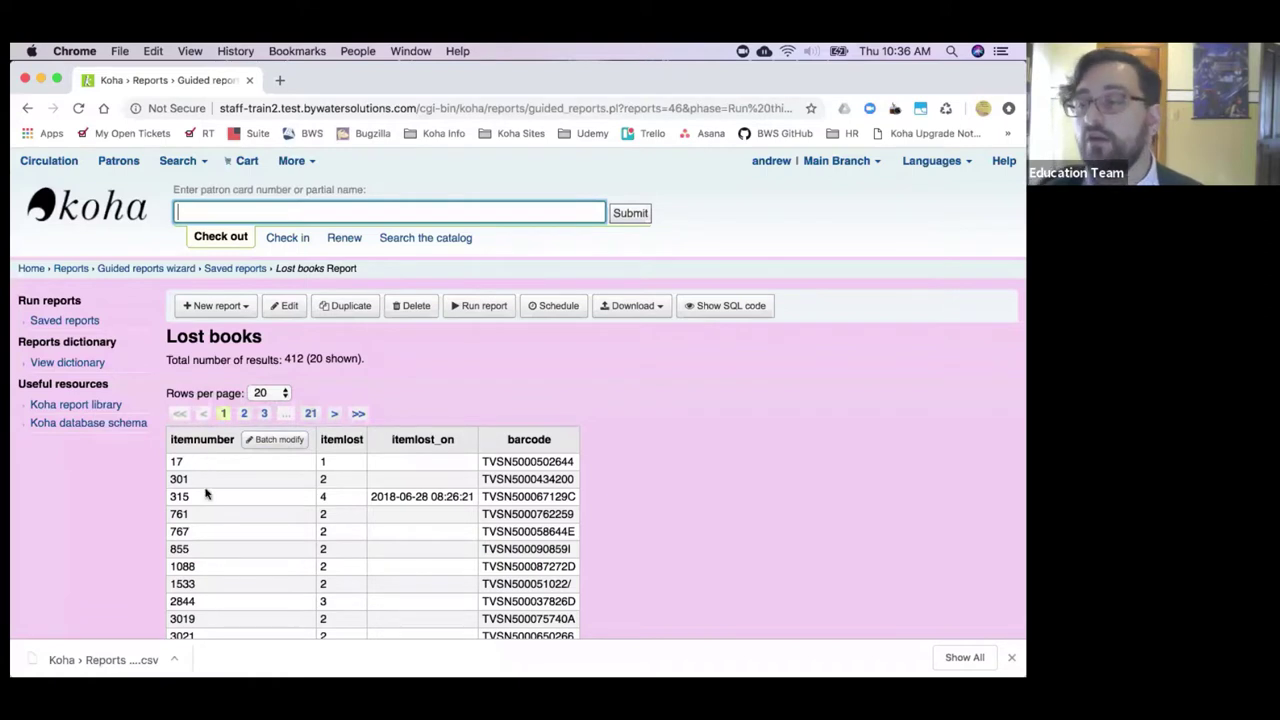
Step: Open the Lost books items in batch item modification, return to the report, and look through the itemlost_on dates
{"action": "left_click", "coordinate": [278, 444]}
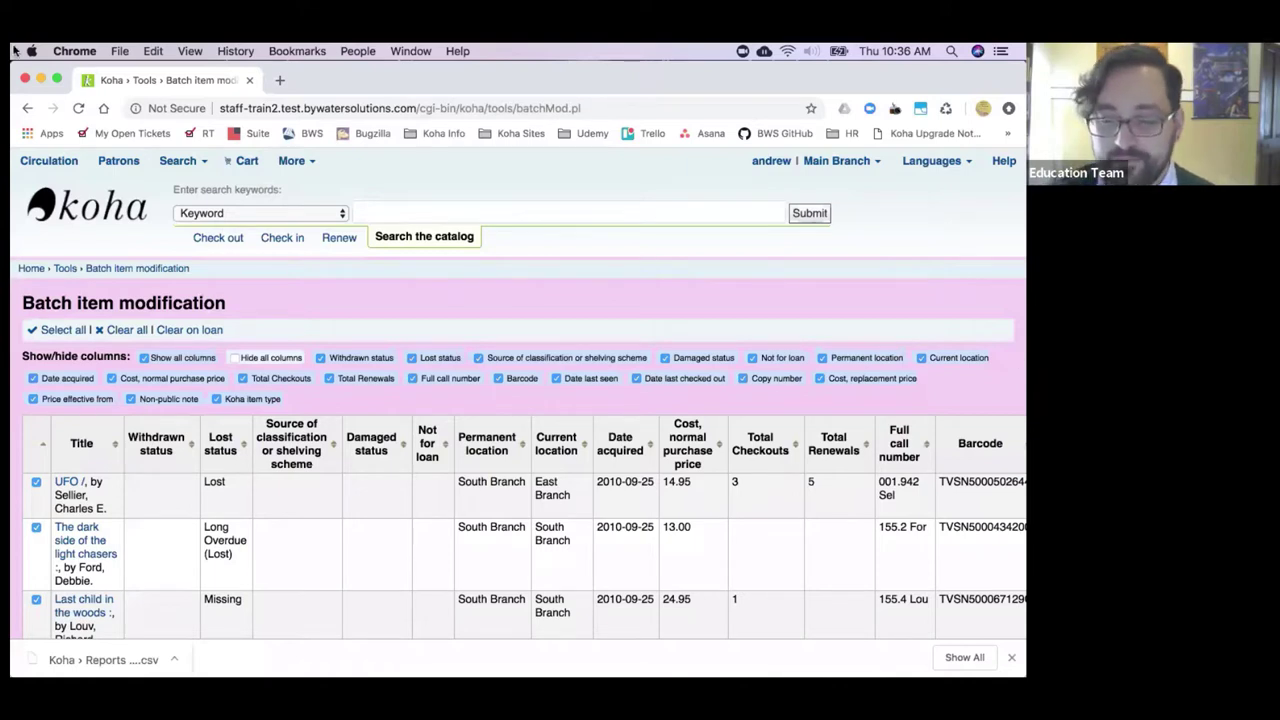
{"action": "left_click", "coordinate": [27, 112]}
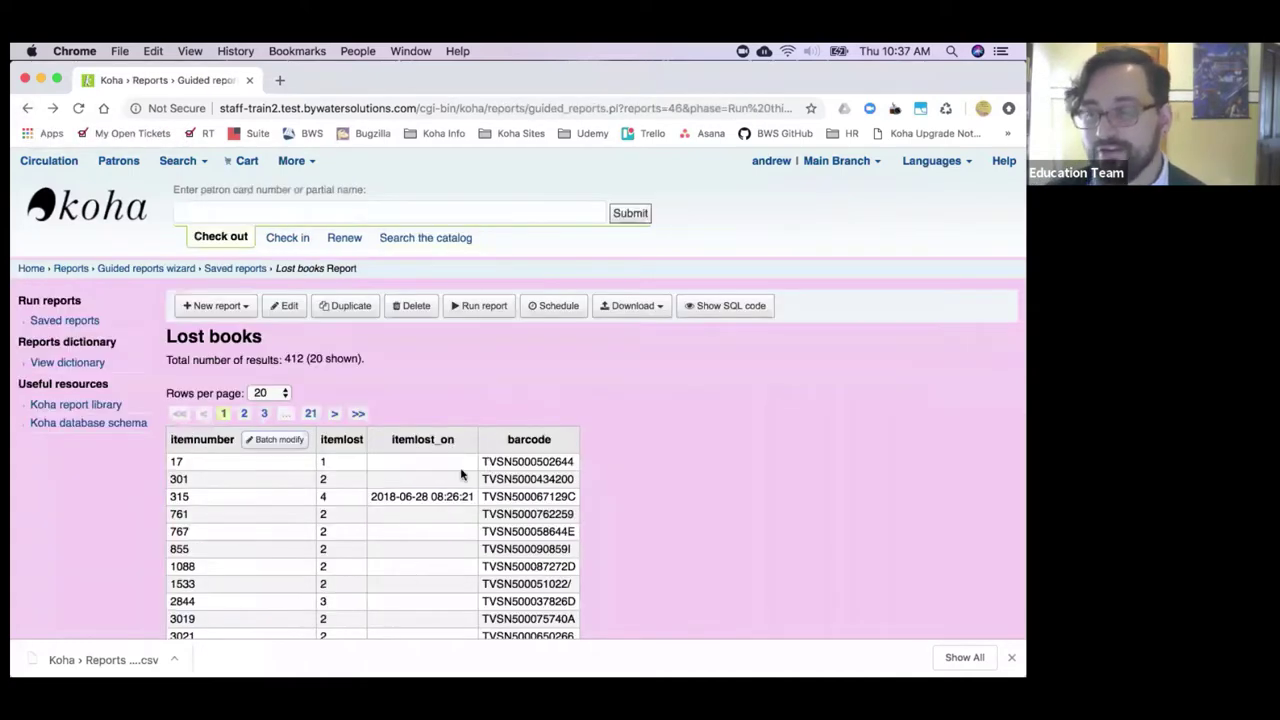
{"action": "scroll", "coordinate": [490, 495], "scroll_direction": "down", "scroll_amount": 5}
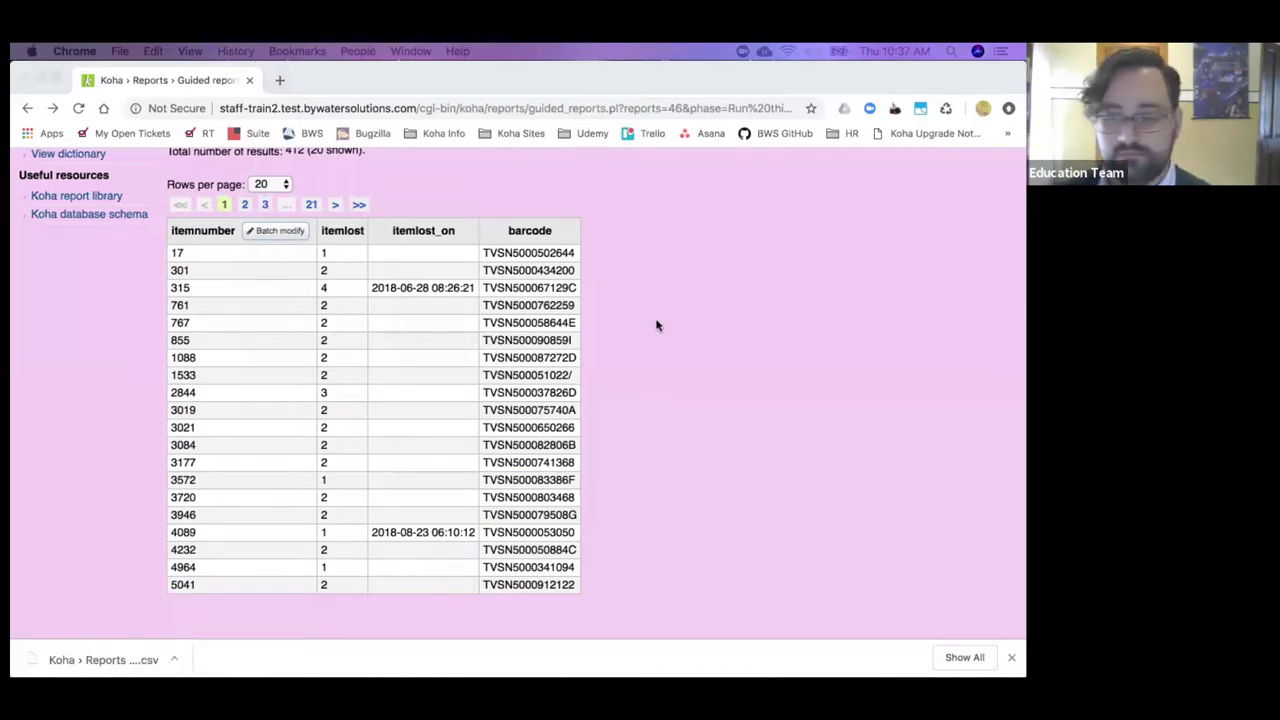
{"action": "scroll", "coordinate": [657, 323], "scroll_direction": "up", "scroll_amount": 2}
{"action": "scroll", "coordinate": [515, 300], "scroll_direction": "up", "scroll_amount": 3}
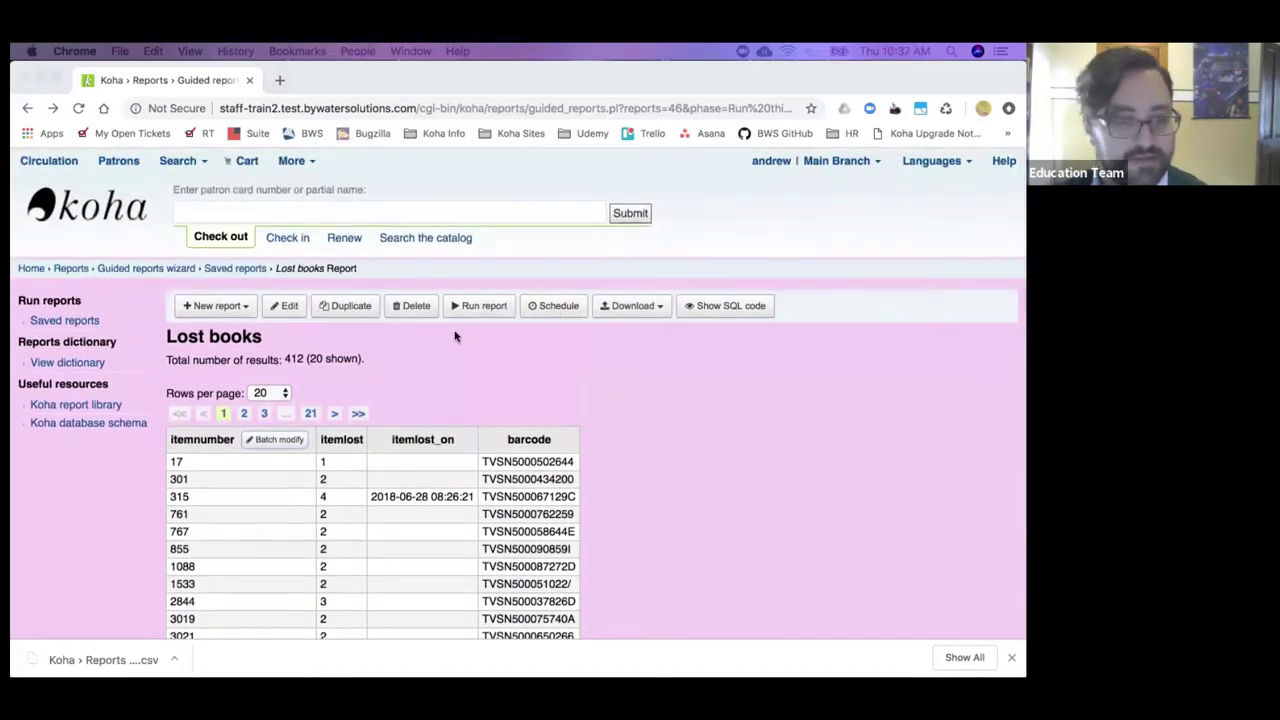
Step: Search the saved reports for 59 and run the "Damaged Books" report
{"action": "left_click", "coordinate": [86, 322]}
{"action": "left_click", "coordinate": [86, 322]}
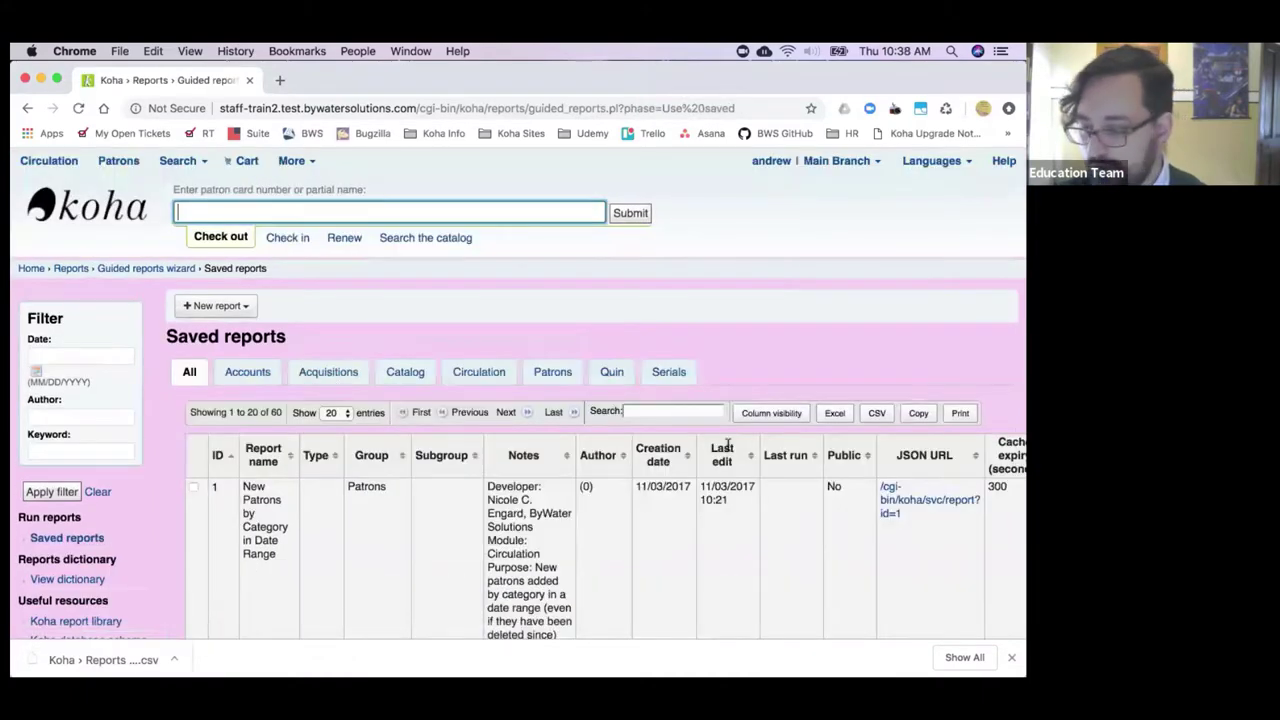
{"action": "left_click", "coordinate": [703, 413]}
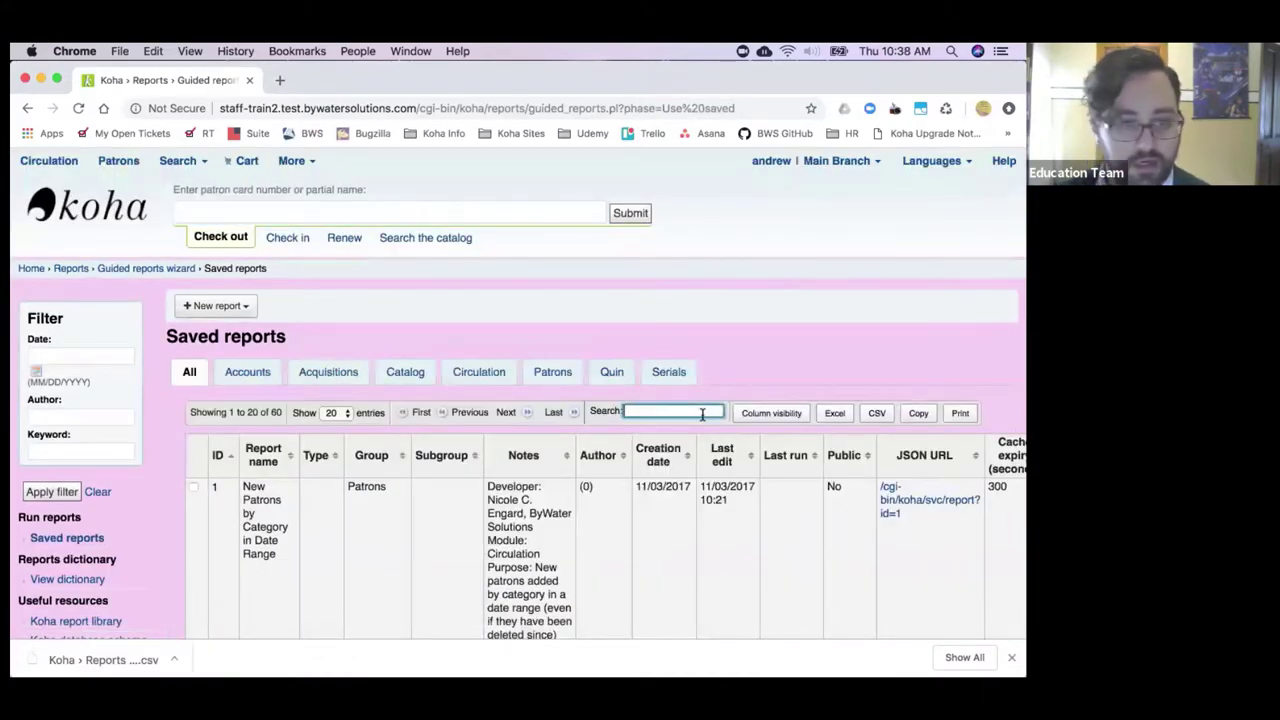
{"action": "type", "text": "59"}
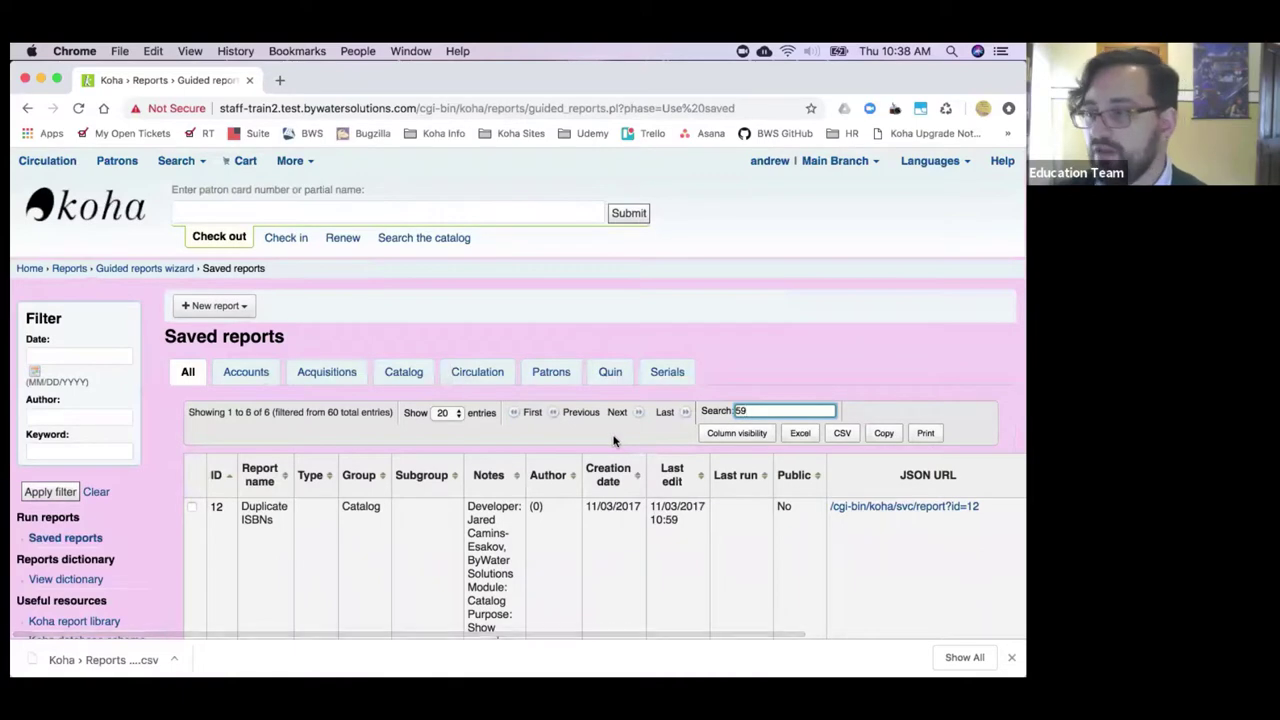
{"action": "scroll", "coordinate": [613, 441], "scroll_direction": "down", "scroll_amount": 5}
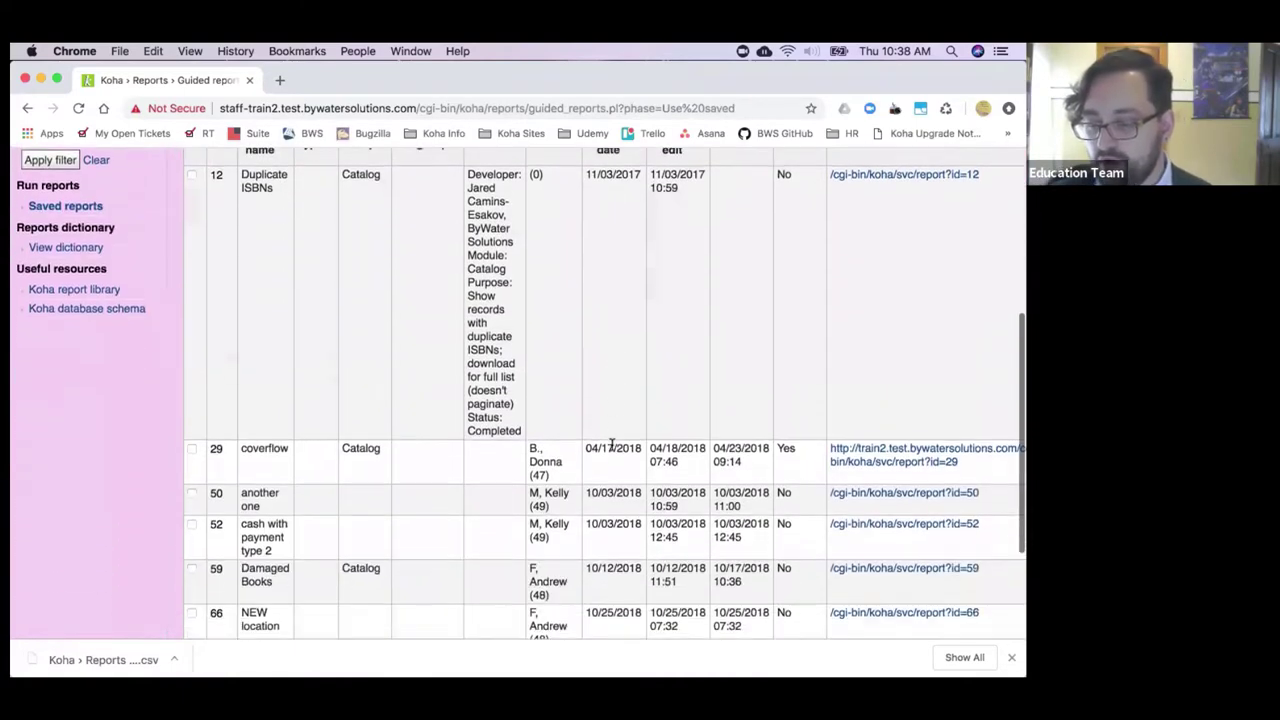
{"action": "scroll", "coordinate": [613, 447], "scroll_direction": "down", "scroll_amount": 3}
{"action": "scroll", "coordinate": [464, 444], "scroll_direction": "right", "scroll_amount": 3}
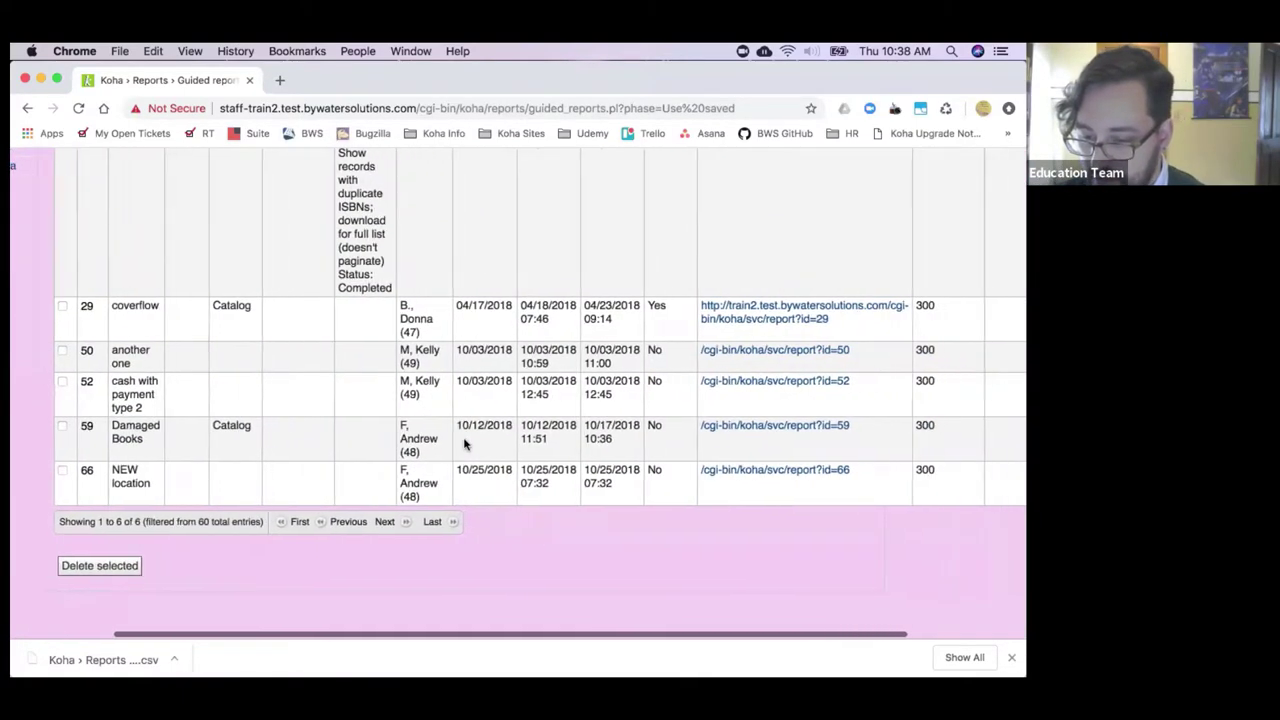
{"action": "scroll", "coordinate": [700, 442], "scroll_direction": "right", "scroll_amount": 3}
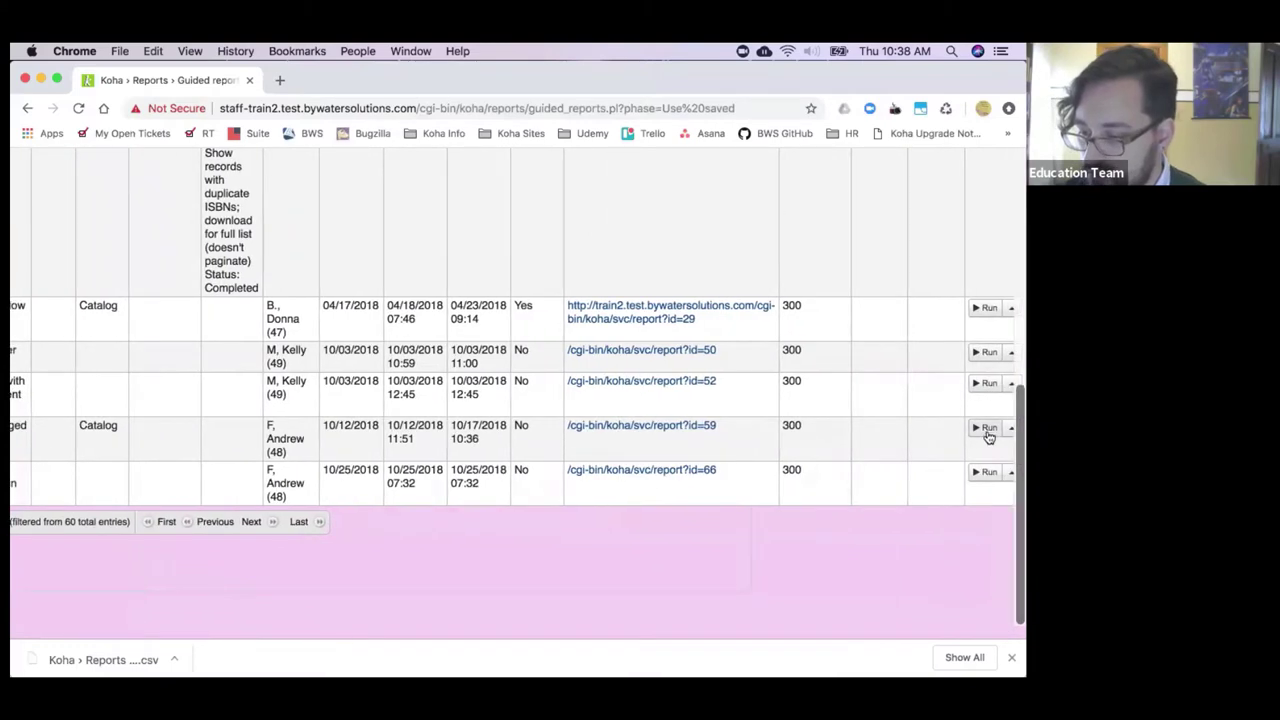
{"action": "left_click", "coordinate": [988, 434]}
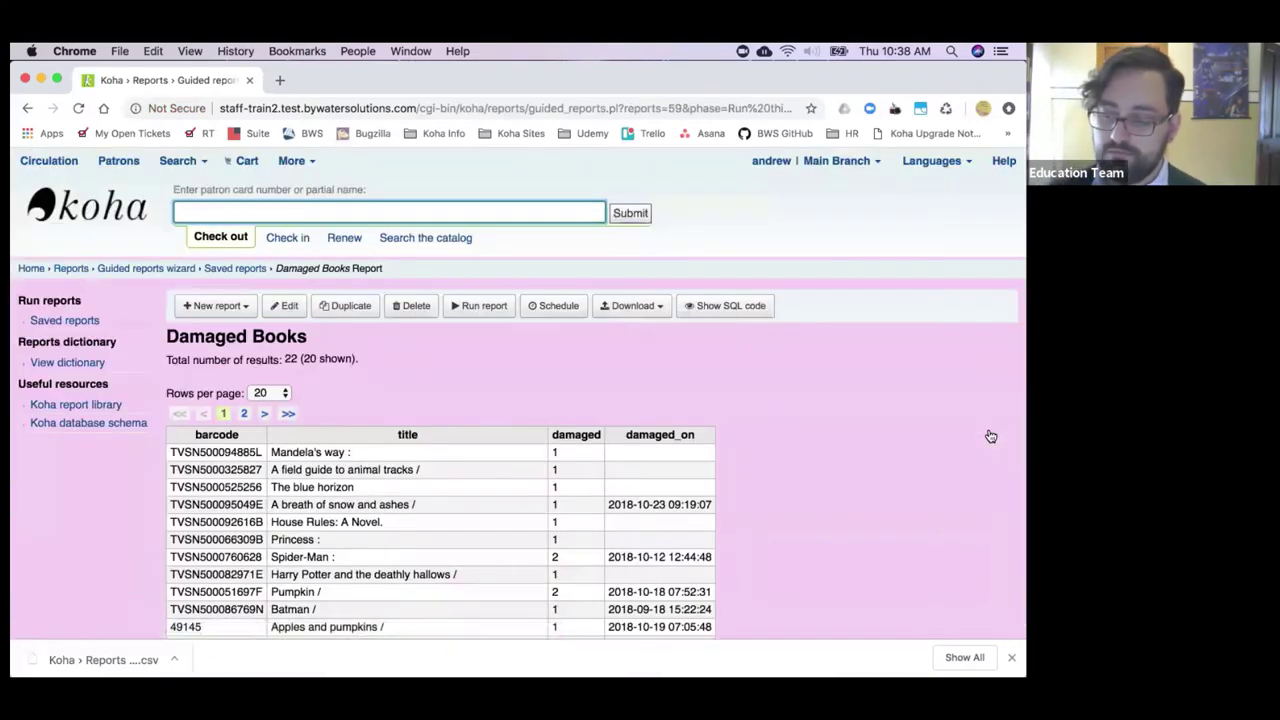
Step: Look through the Damaged Books results, including the damaged_on dates
{"action": "scroll", "coordinate": [834, 514], "scroll_direction": "down", "scroll_amount": 5}
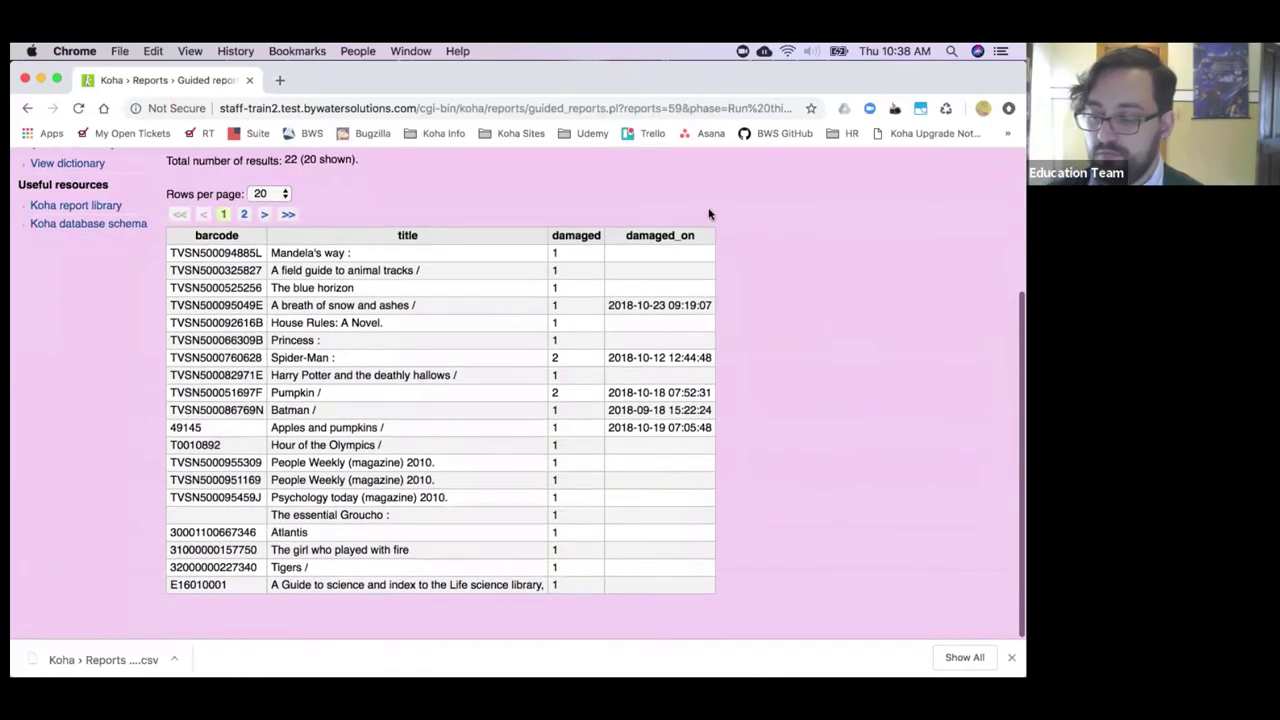
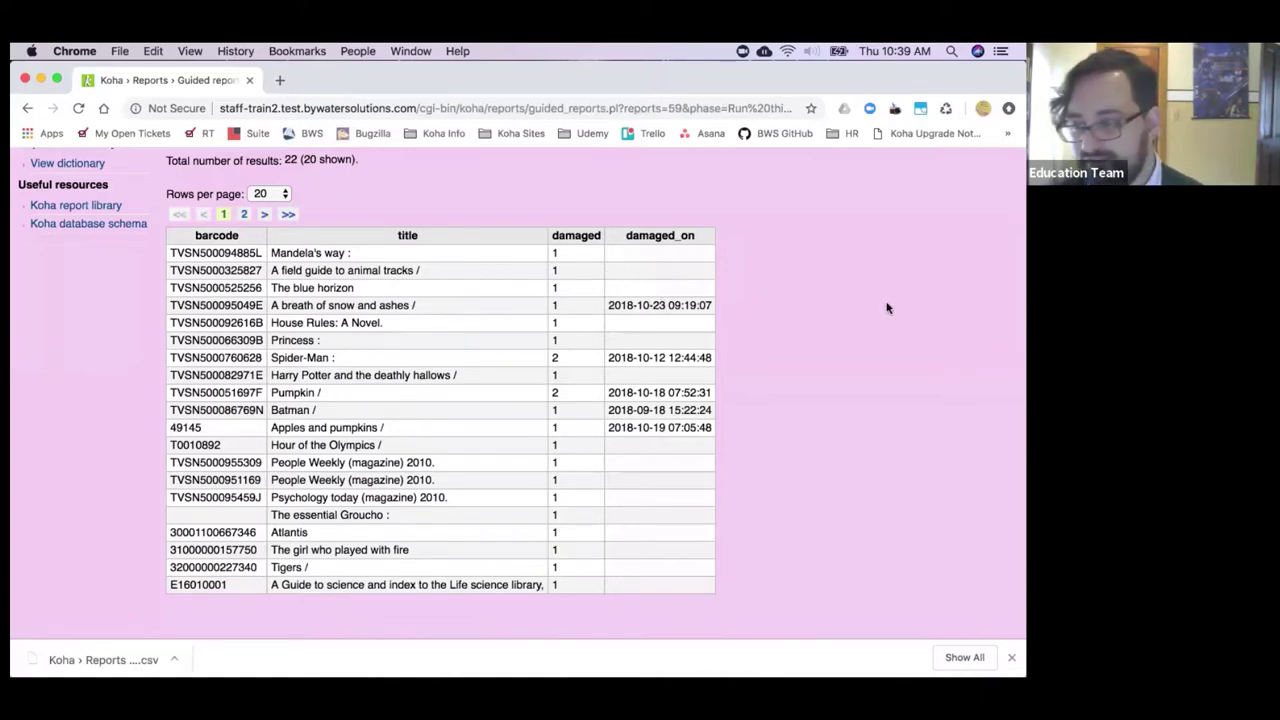
{"action": "scroll", "coordinate": [890, 305], "scroll_direction": "up", "scroll_amount": 2}
{"action": "scroll", "coordinate": [893, 306], "scroll_direction": "up", "scroll_amount": 2}
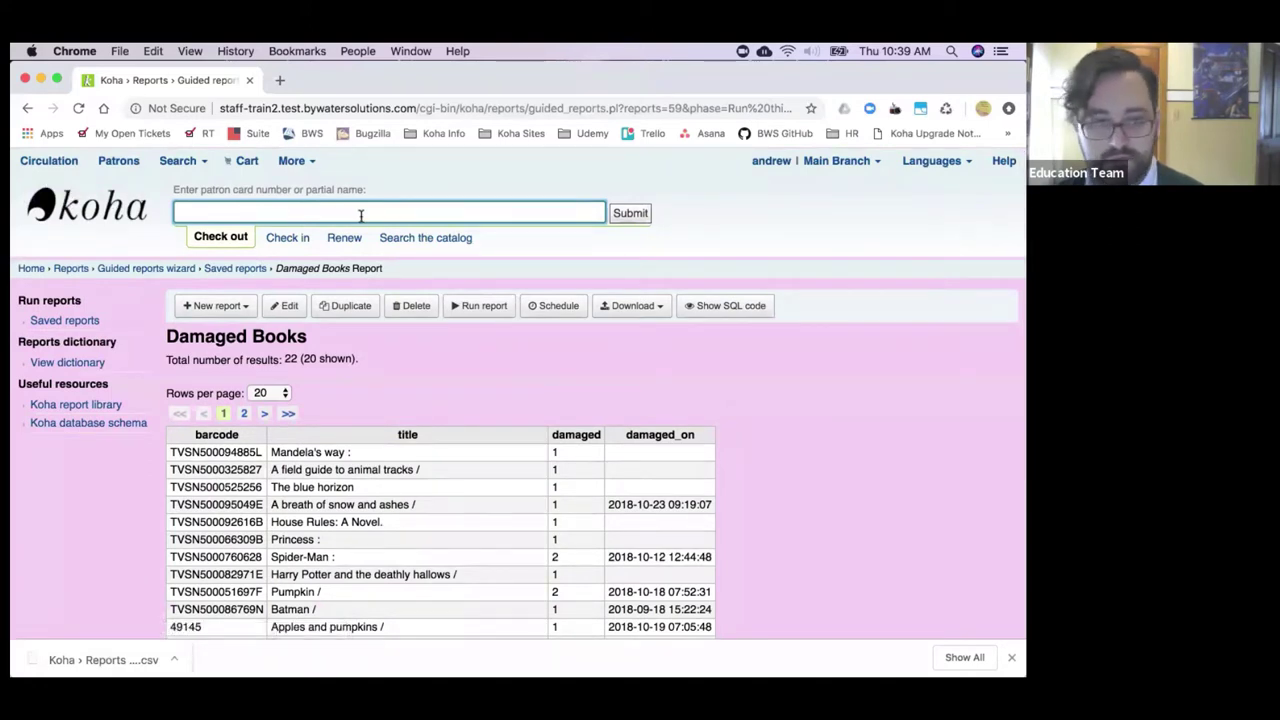
Step: Open the signed-in user's own patron account and examine the fees and charges notice on the details page
{"action": "left_click", "coordinate": [784, 163]}
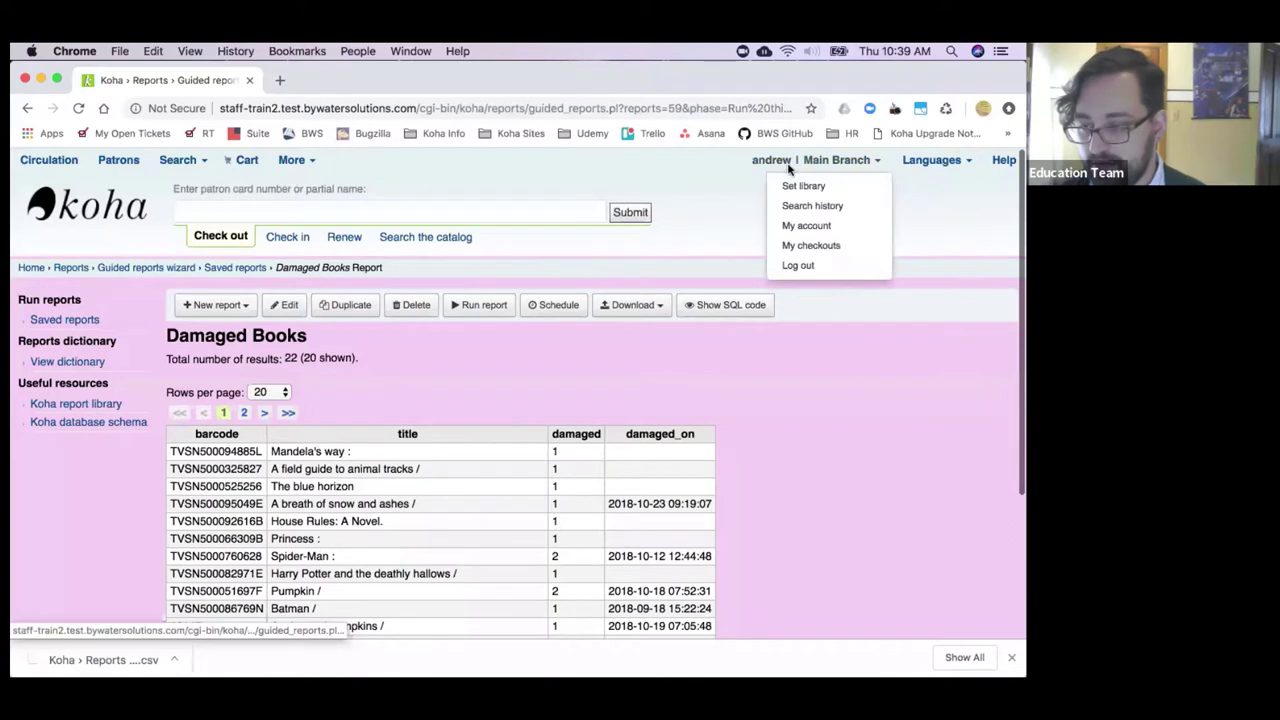
{"action": "left_click", "coordinate": [802, 227]}
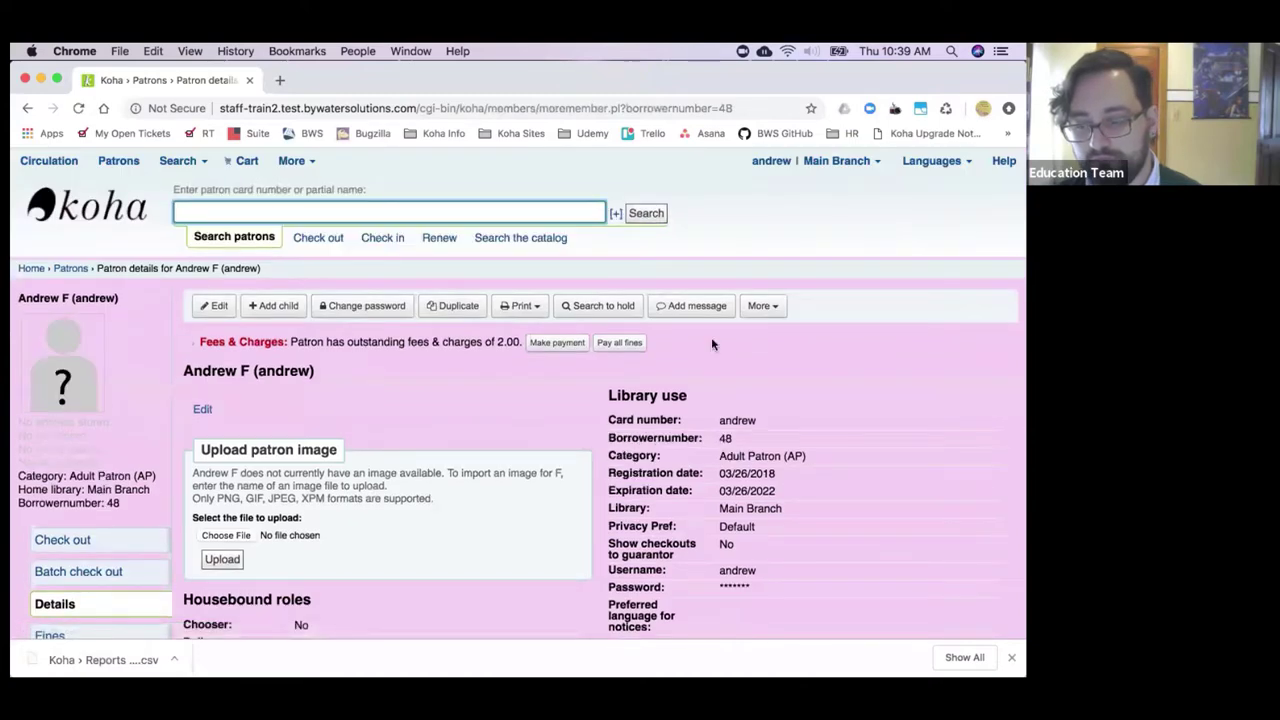
{"action": "double_click", "coordinate": [496, 343]}
{"action": "left_click", "coordinate": [598, 417]}
{"action": "scroll", "coordinate": [556, 430], "scroll_direction": "down", "scroll_amount": 1}
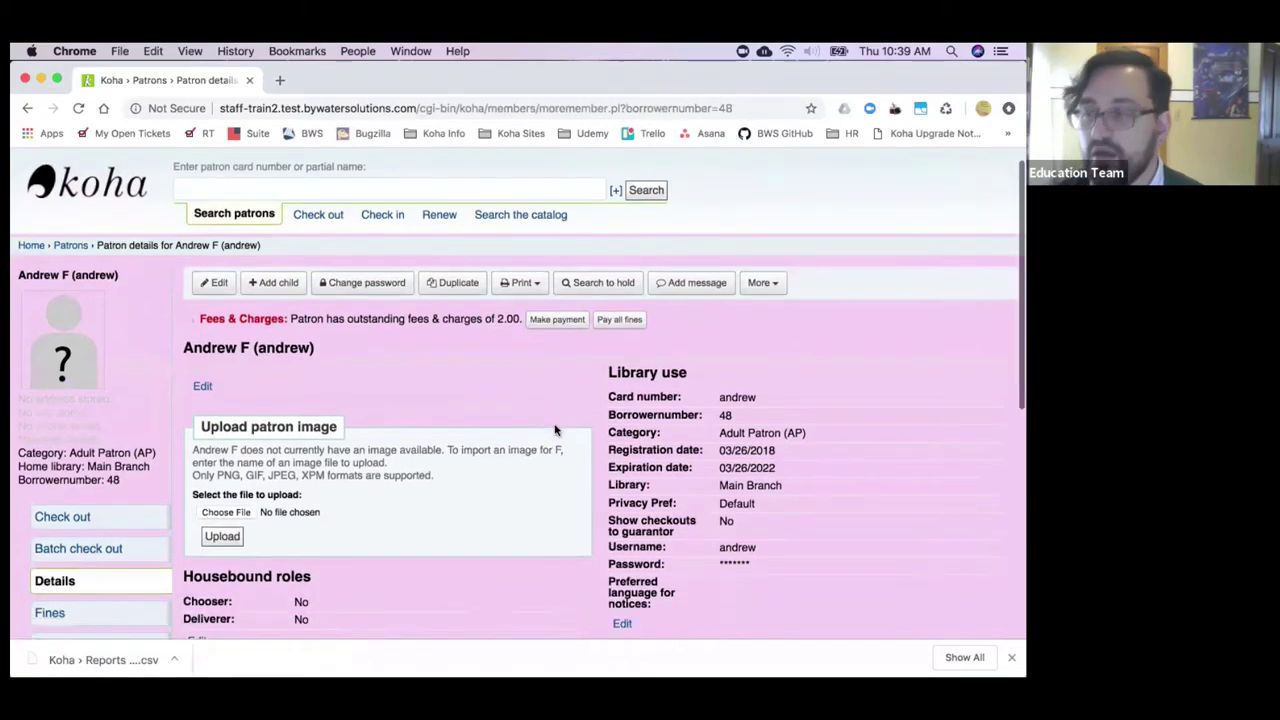
Step: Examine where the borrowernumber appears in the patron's library use details and in the patron summary
{"action": "scroll", "coordinate": [556, 430], "scroll_direction": "down", "scroll_amount": 2}
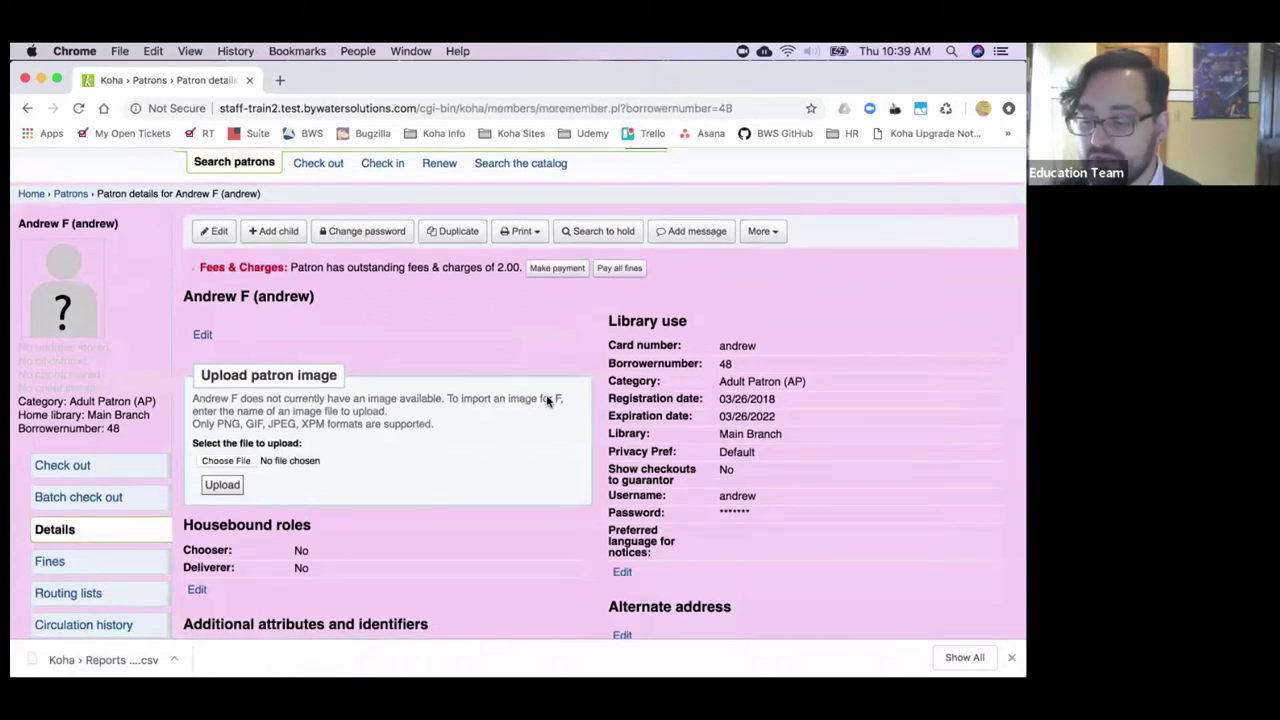
{"action": "scroll", "coordinate": [549, 400], "scroll_direction": "down", "scroll_amount": 2}
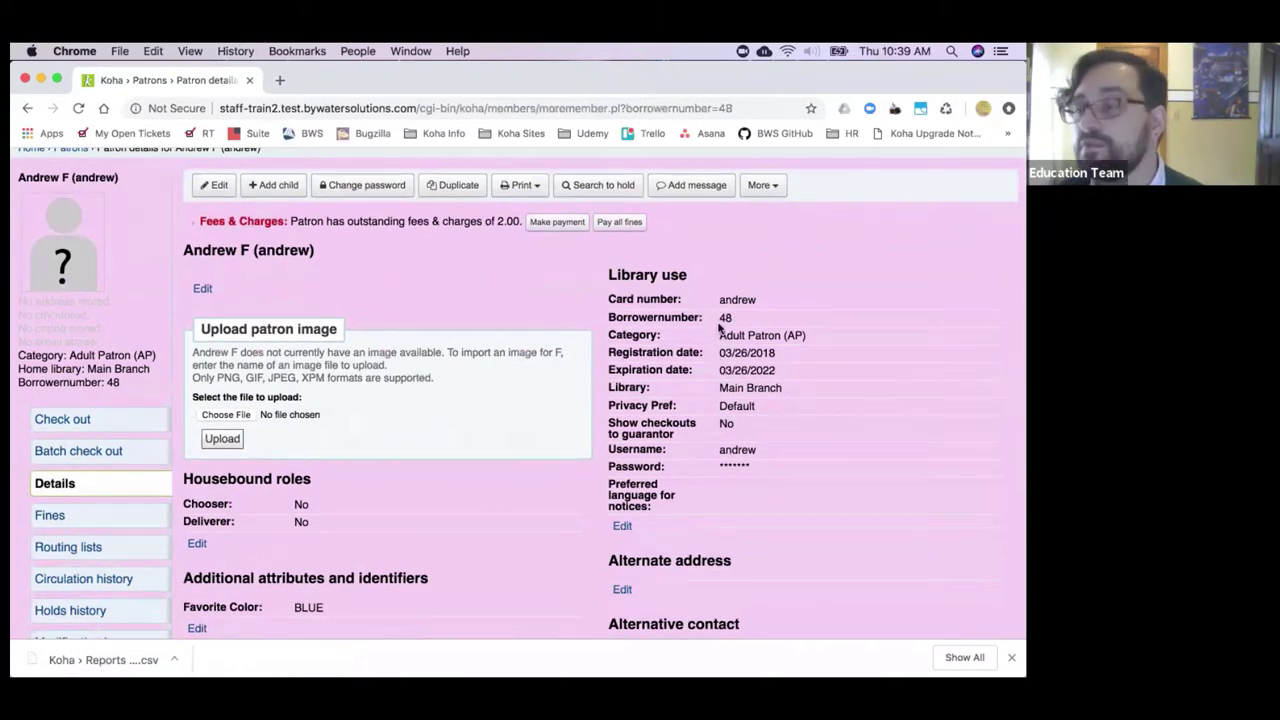
{"action": "left_click_drag", "start_coordinate": [718, 317], "coordinate": [737, 318]}
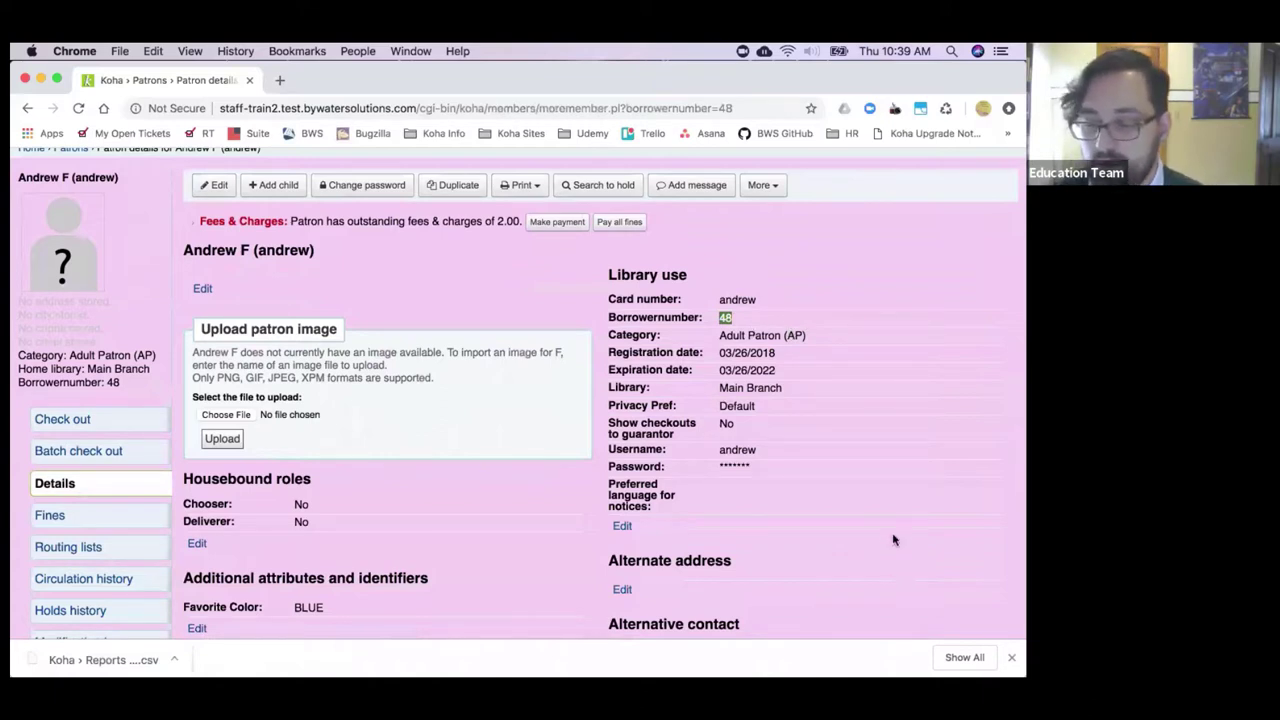
{"action": "scroll", "coordinate": [690, 322], "scroll_direction": "up", "scroll_amount": 1}
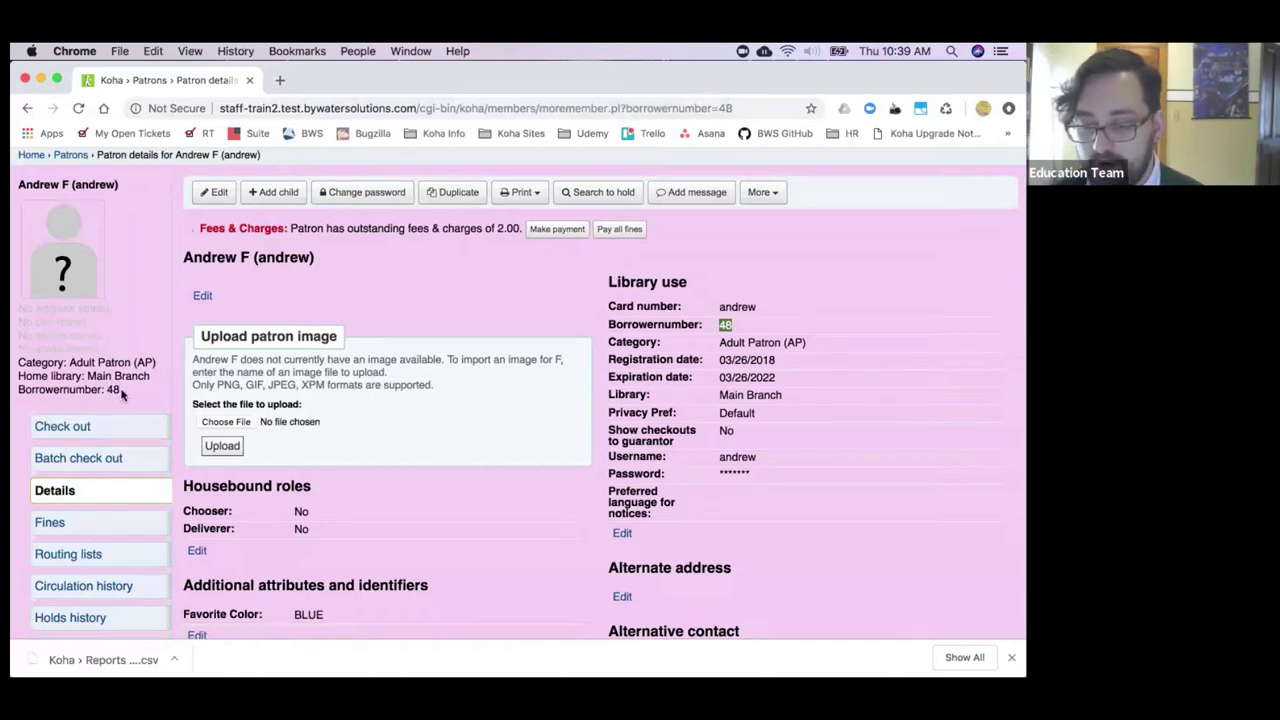
{"action": "left_click_drag", "start_coordinate": [122, 393], "coordinate": [20, 390]}
Step: Look at the patron's checkout page and open the batch check out form
{"action": "left_click", "coordinate": [85, 430]}
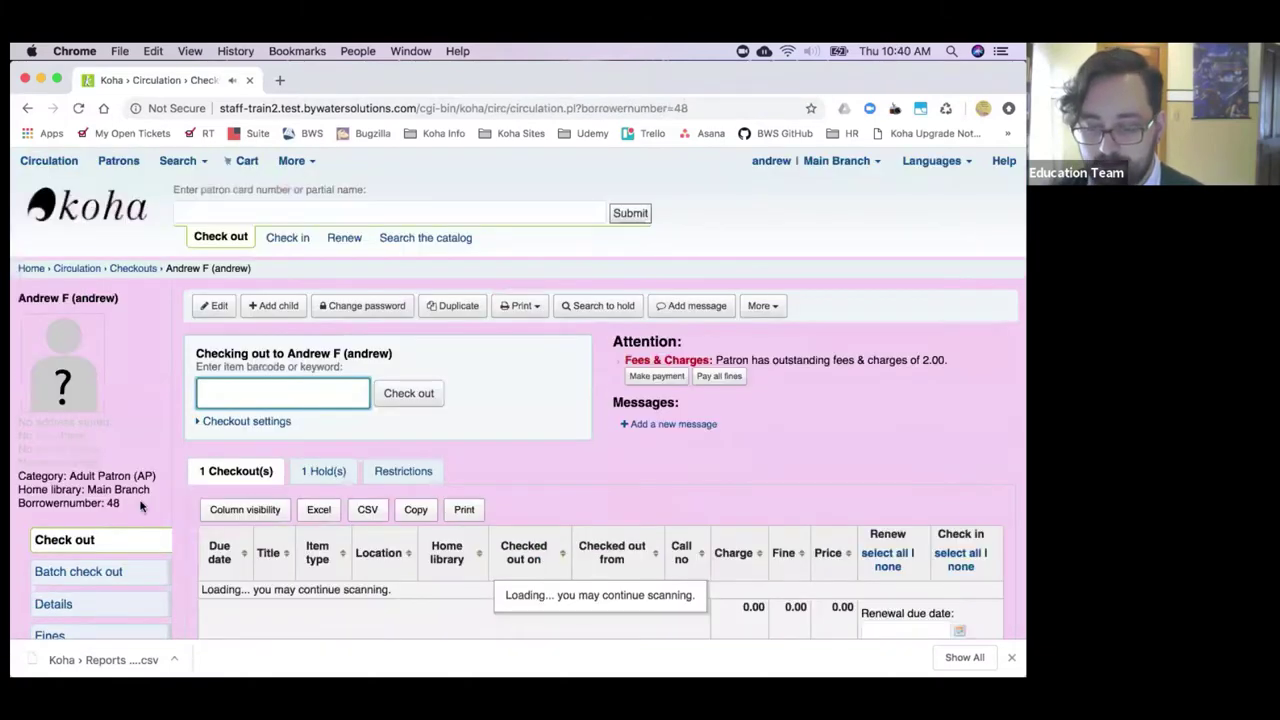
{"action": "scroll", "coordinate": [135, 490], "scroll_direction": "down", "scroll_amount": 5}
{"action": "scroll", "coordinate": [133, 484], "scroll_direction": "down", "scroll_amount": 2}
{"action": "left_click", "coordinate": [114, 244]}
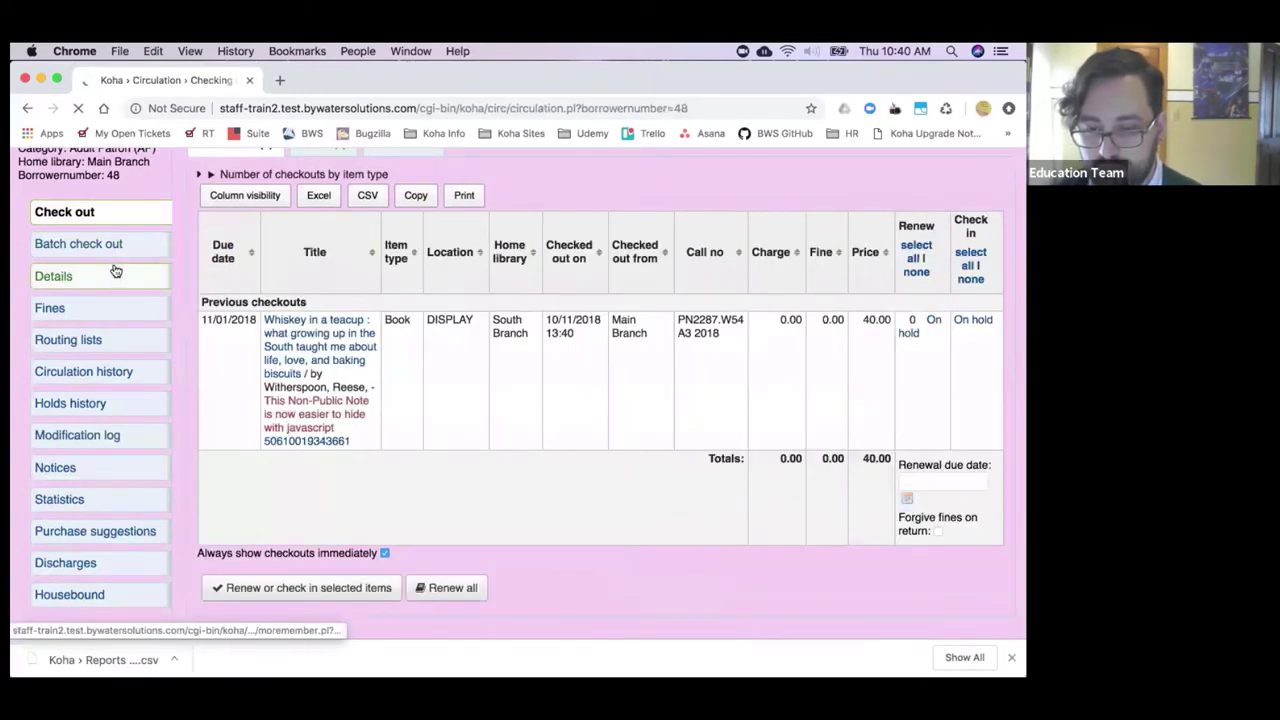
{"action": "left_click", "coordinate": [110, 247]}
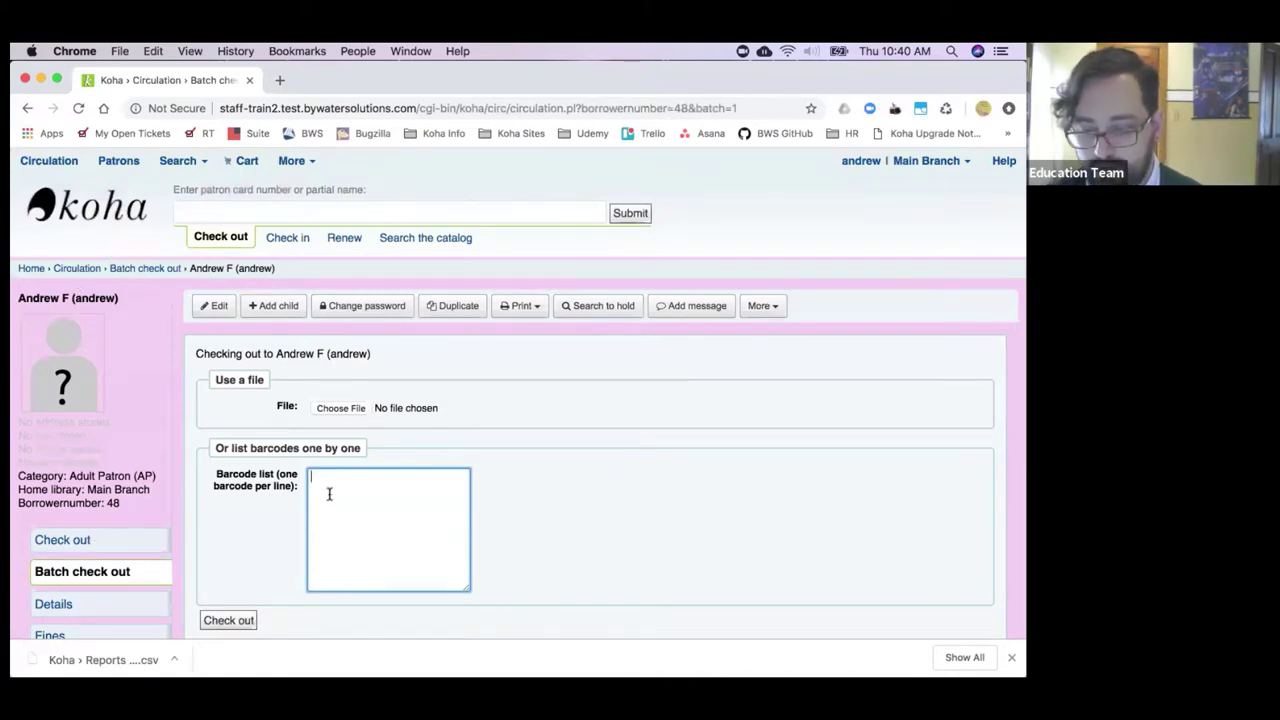
Step: Return to the patron's regular checkout page and examine the non-public note beneath the checked-out book's title
{"action": "left_click", "coordinate": [55, 541]}
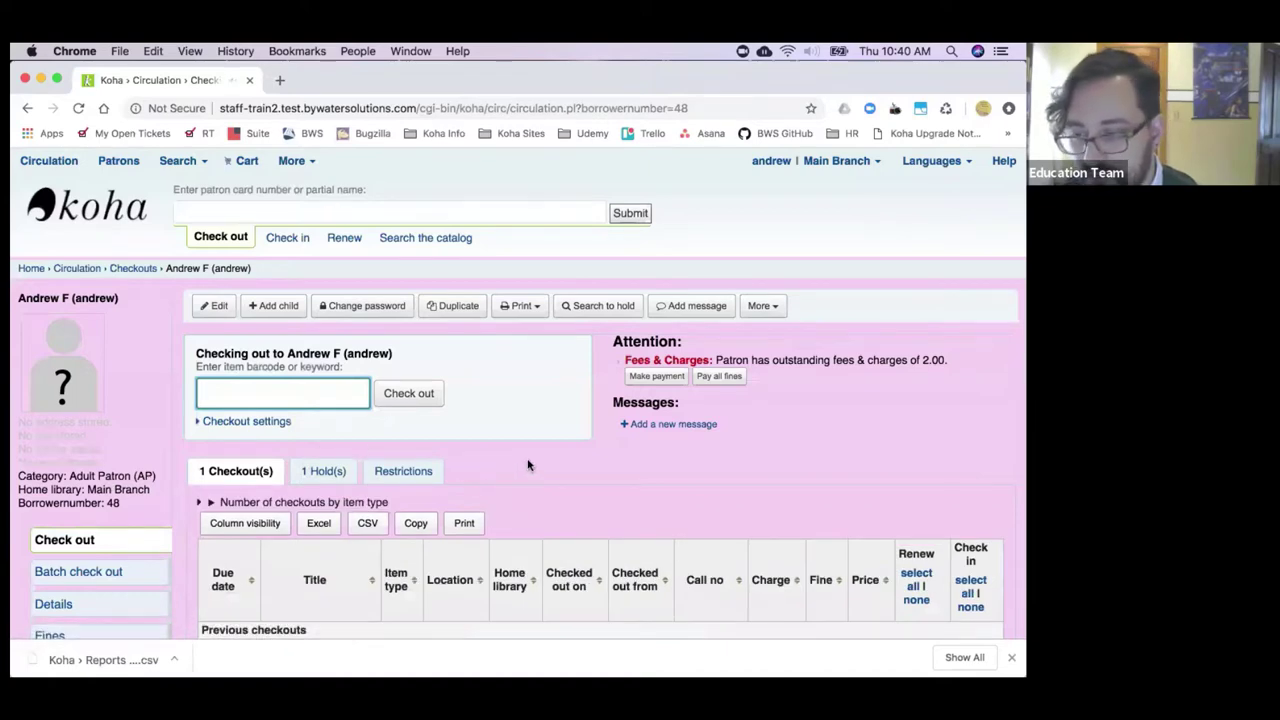
{"action": "scroll", "coordinate": [561, 497], "scroll_direction": "down", "scroll_amount": 5}
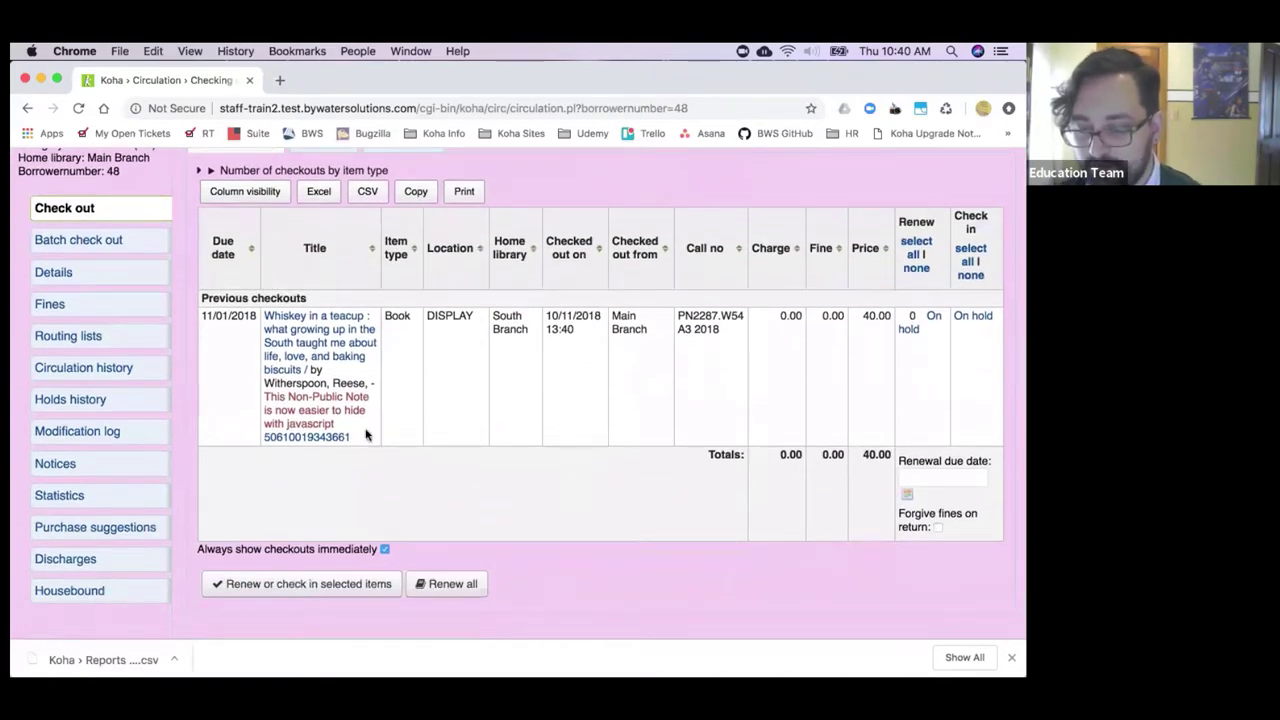
{"action": "left_click_drag", "start_coordinate": [336, 423], "coordinate": [259, 404]}
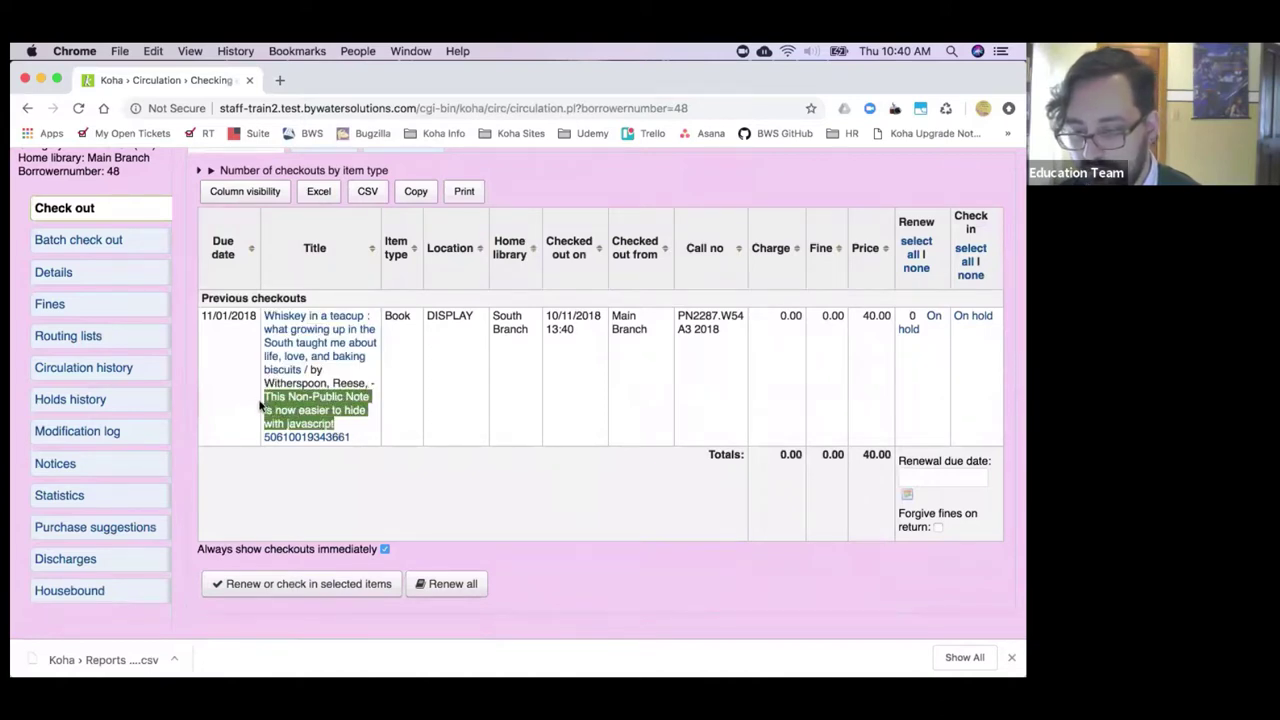
{"action": "left_click", "coordinate": [356, 427]}
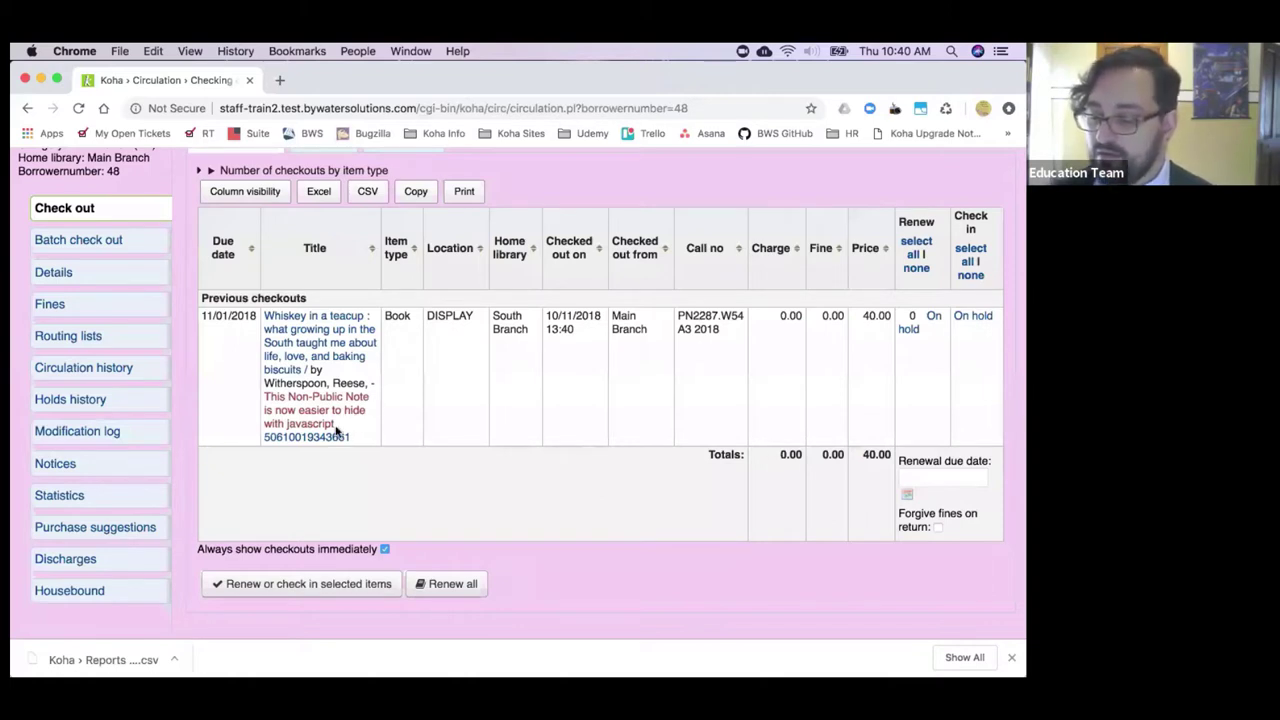
{"action": "left_click_drag", "start_coordinate": [340, 428], "coordinate": [266, 405]}
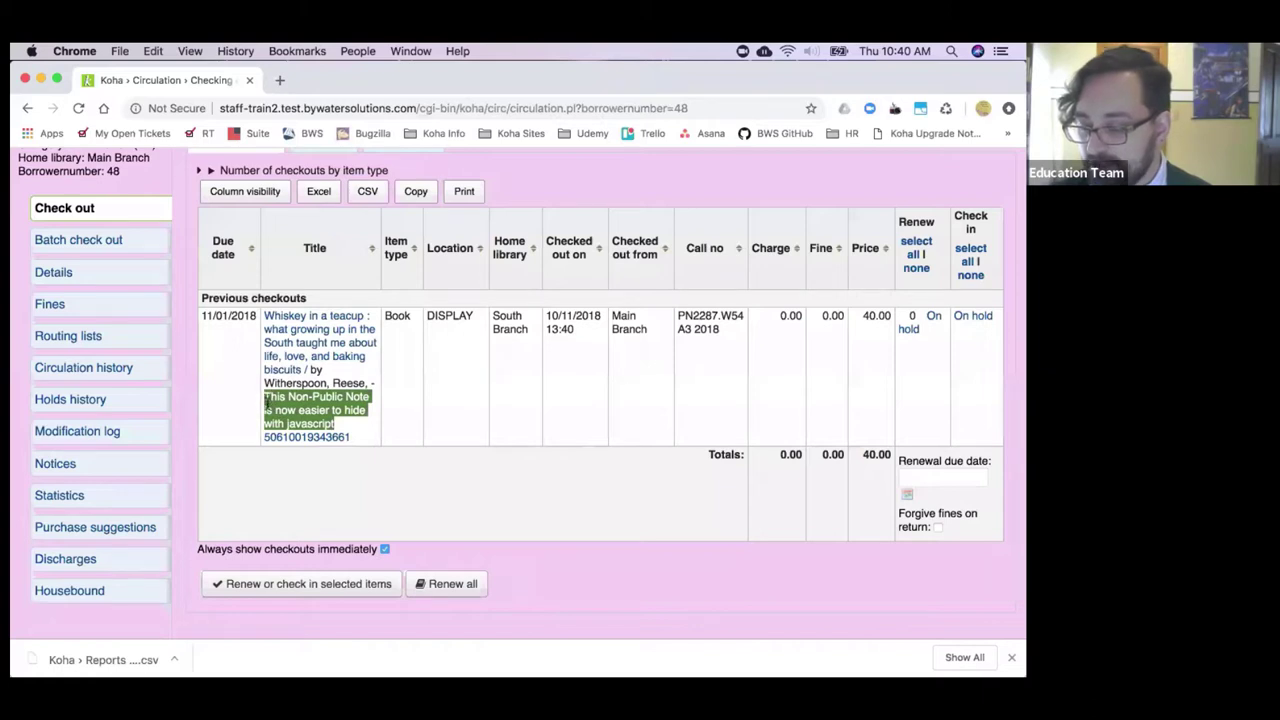
{"action": "left_click", "coordinate": [349, 429]}
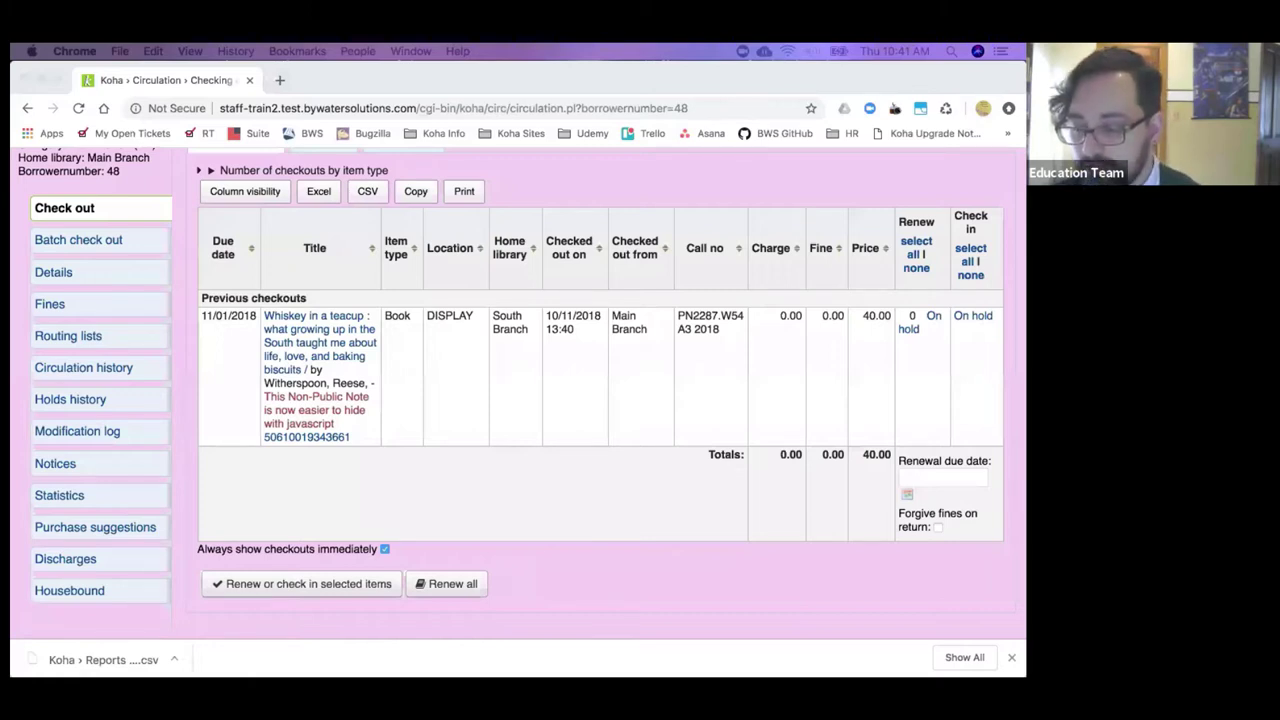
Step: Open the catalog record of "Whiskey in a teacup" and look at the item's non-public note in the holdings
{"action": "left_click", "coordinate": [298, 345]}
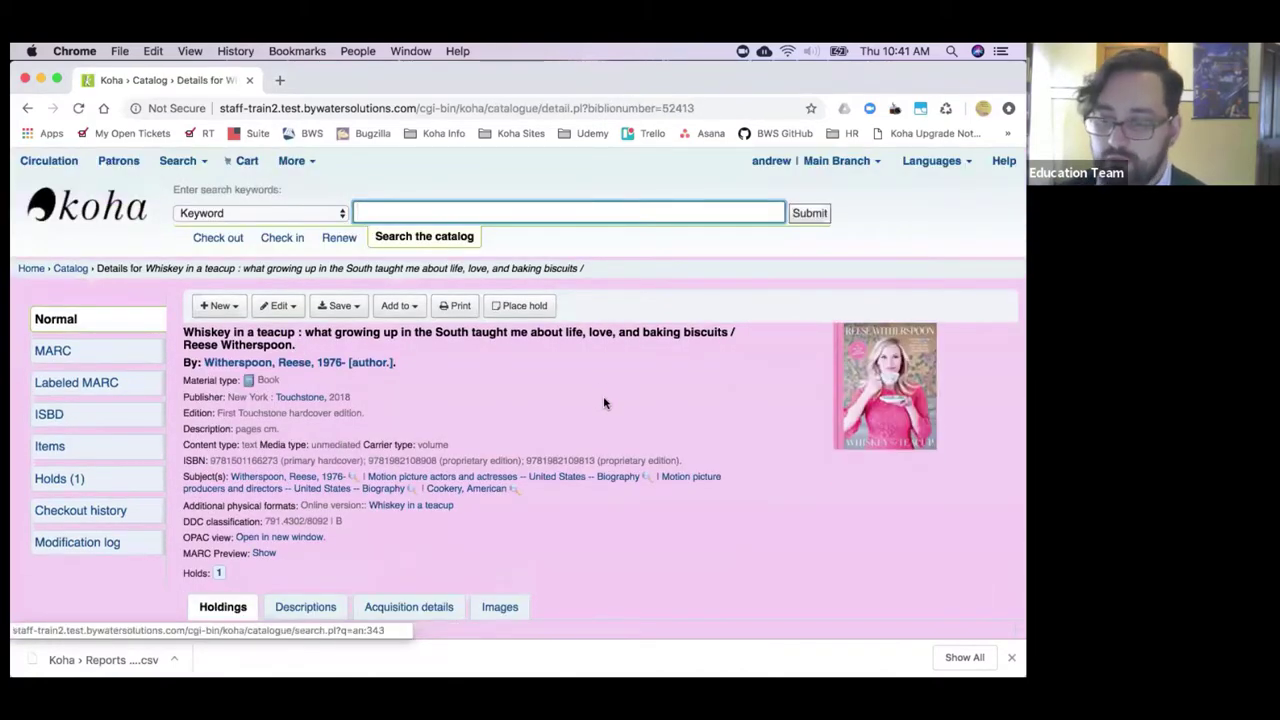
{"action": "scroll", "coordinate": [620, 390], "scroll_direction": "down", "scroll_amount": 3}
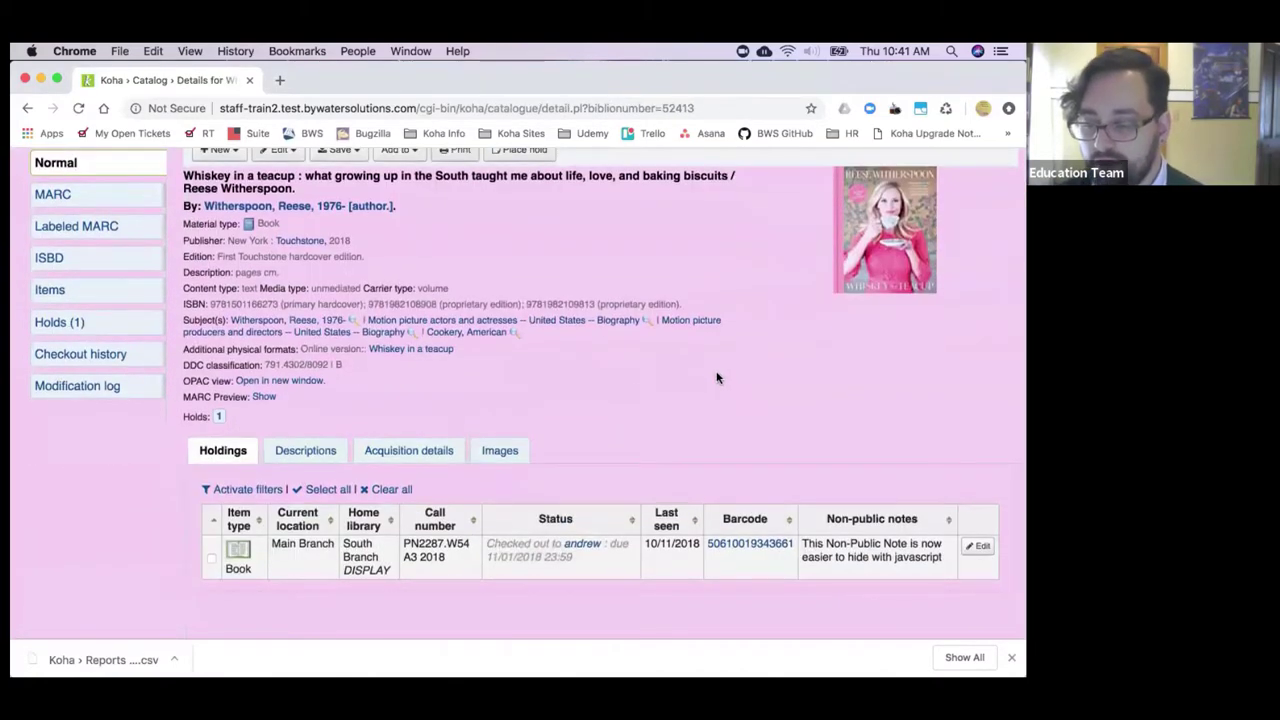
{"action": "scroll", "coordinate": [716, 378], "scroll_direction": "up", "scroll_amount": 2}
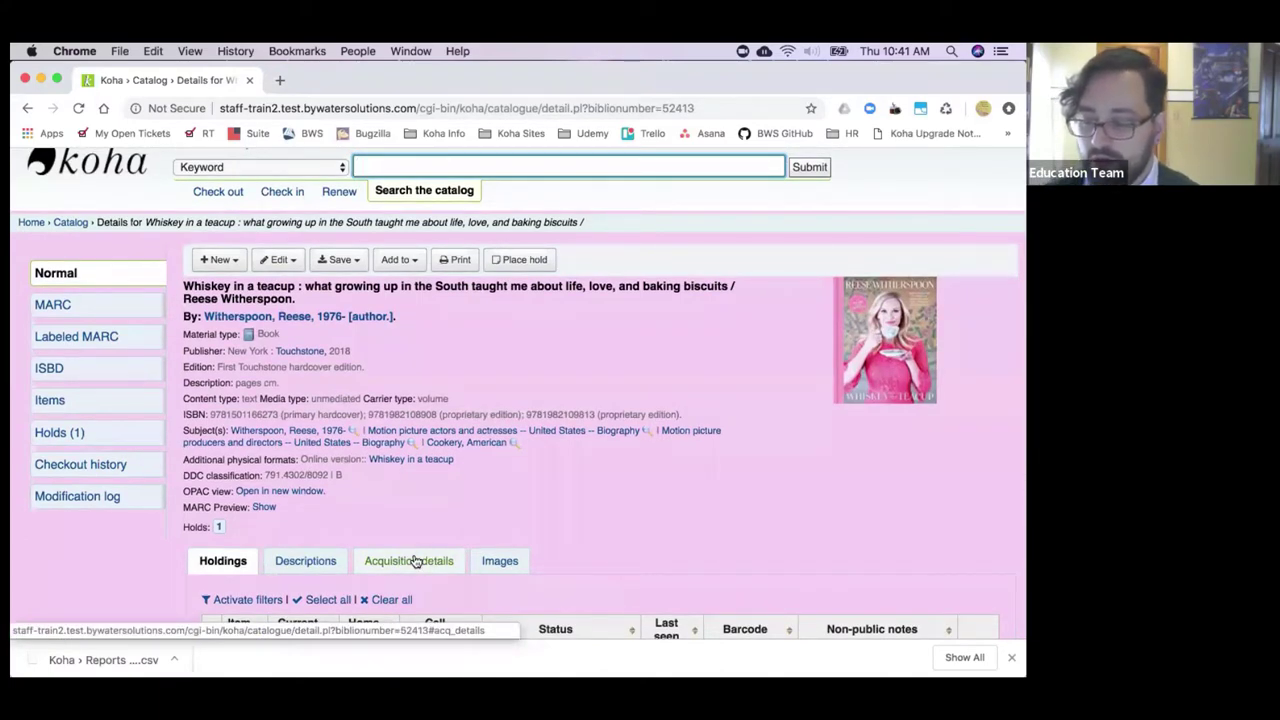
Step: Show the book's acquisition details, open its linked Amazon invoice and look through the invoice details
{"action": "left_click", "coordinate": [416, 563]}
{"action": "scroll", "coordinate": [551, 449], "scroll_direction": "down", "scroll_amount": 1}
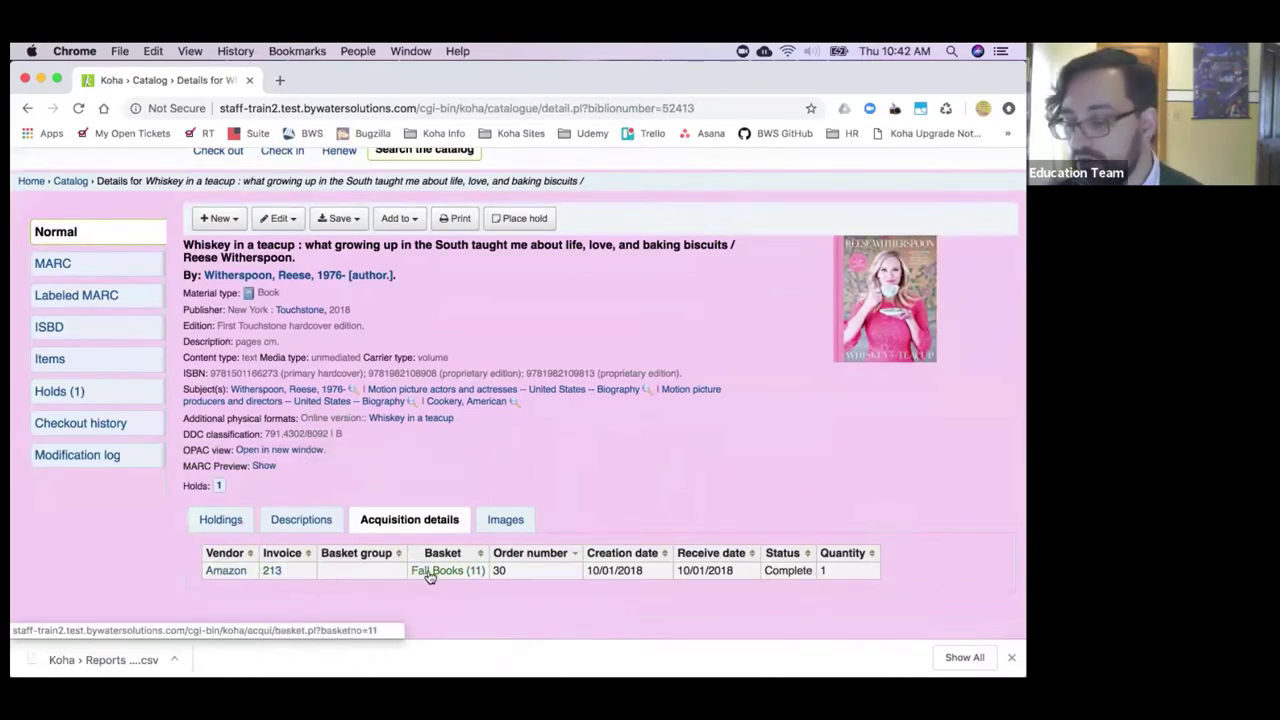
{"action": "left_click", "coordinate": [272, 571]}
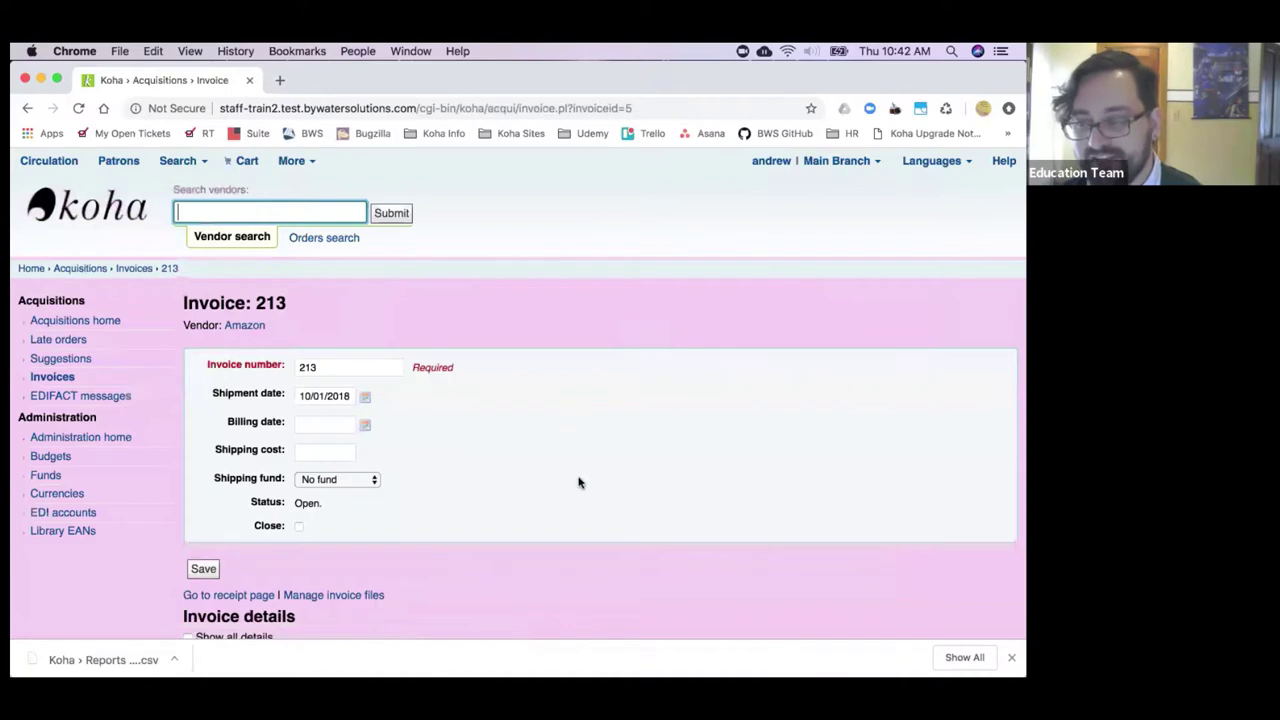
{"action": "scroll", "coordinate": [580, 480], "scroll_direction": "down", "scroll_amount": 5}
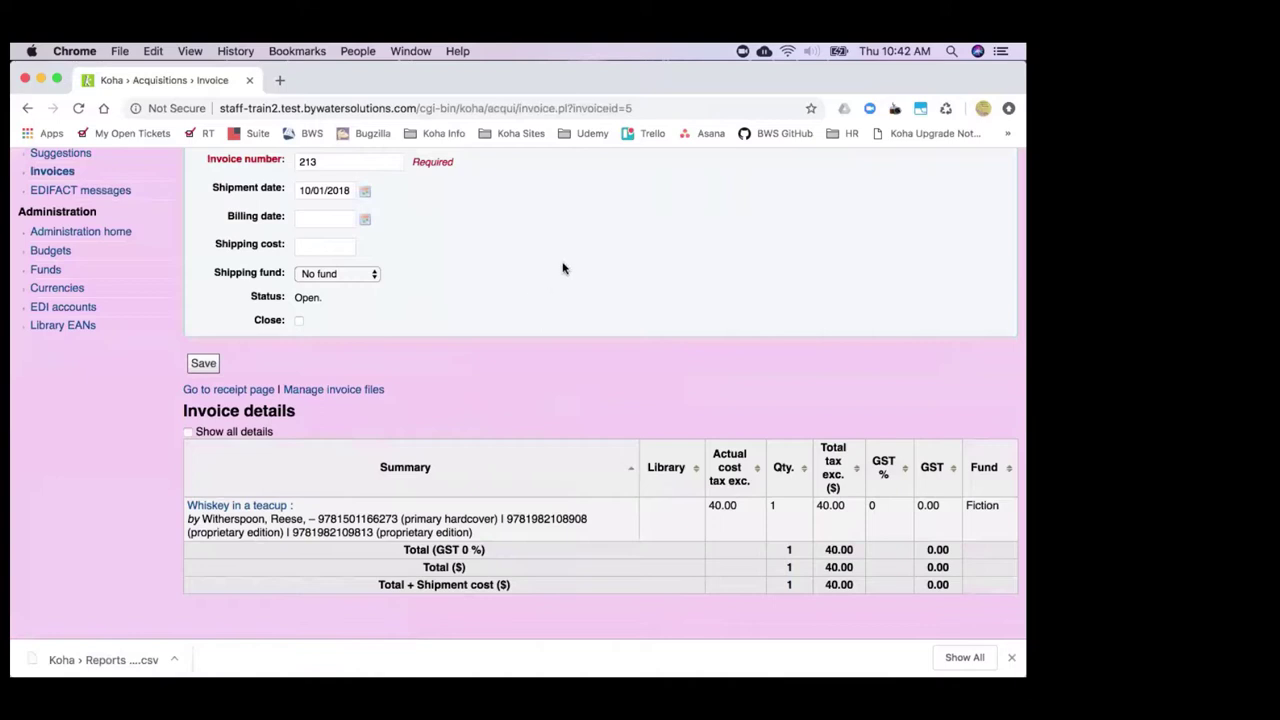
{"action": "scroll", "coordinate": [557, 283], "scroll_direction": "up", "scroll_amount": 5}
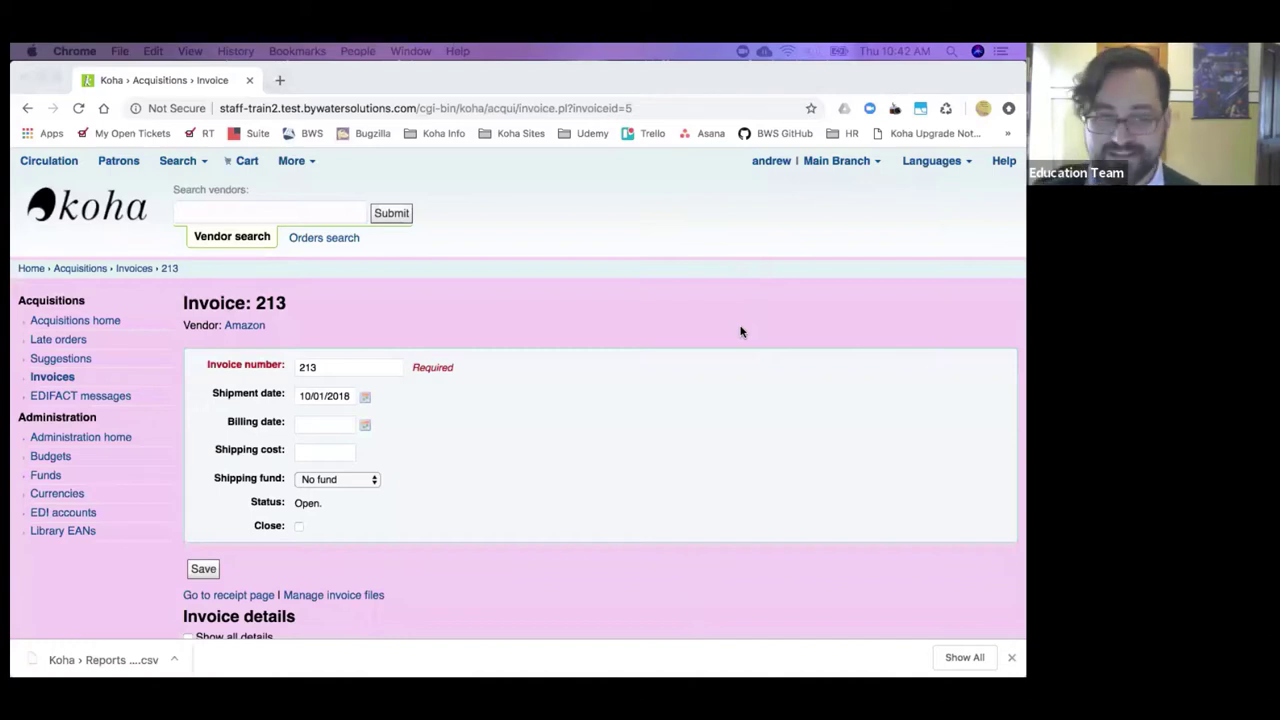
{"action": "scroll", "coordinate": [741, 332], "scroll_direction": "down", "scroll_amount": 2}
{"action": "scroll", "coordinate": [729, 331], "scroll_direction": "up", "scroll_amount": 2}
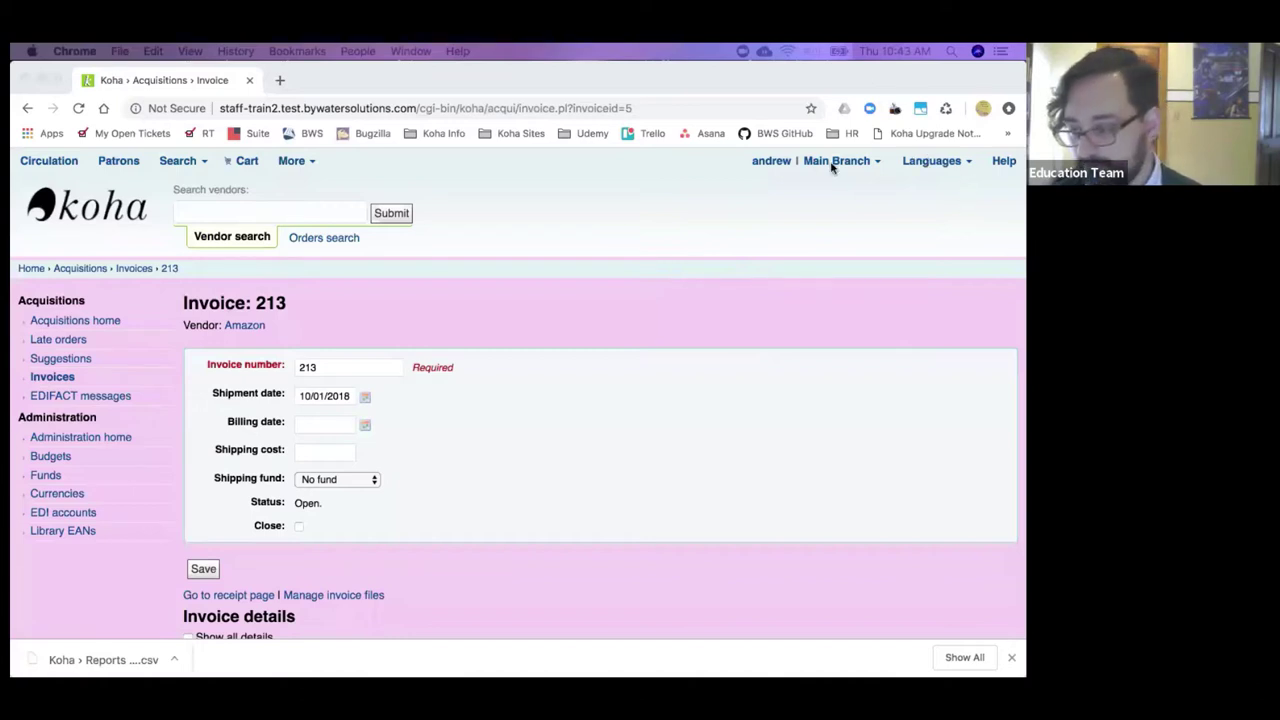
Step: Log out of the staff account and examine the custom instructions on the login page
{"action": "left_click", "coordinate": [868, 168]}
{"action": "left_click", "coordinate": [870, 168]}
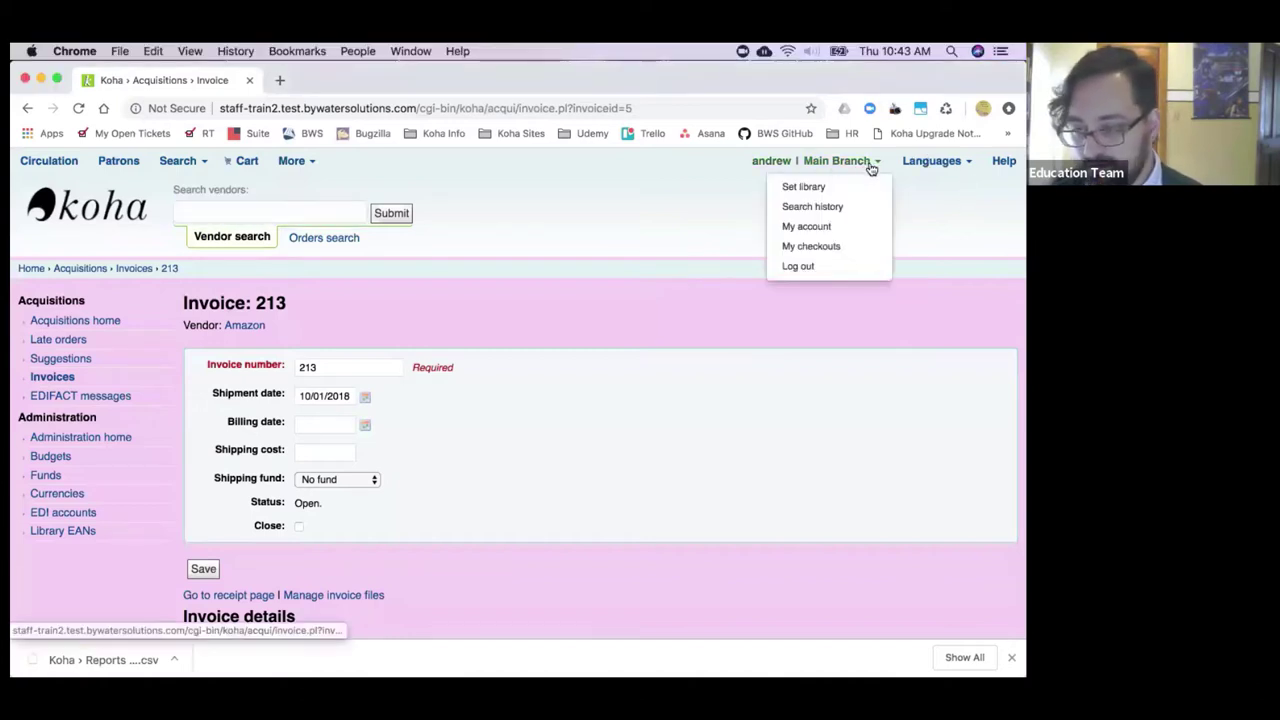
{"action": "left_click", "coordinate": [836, 267]}
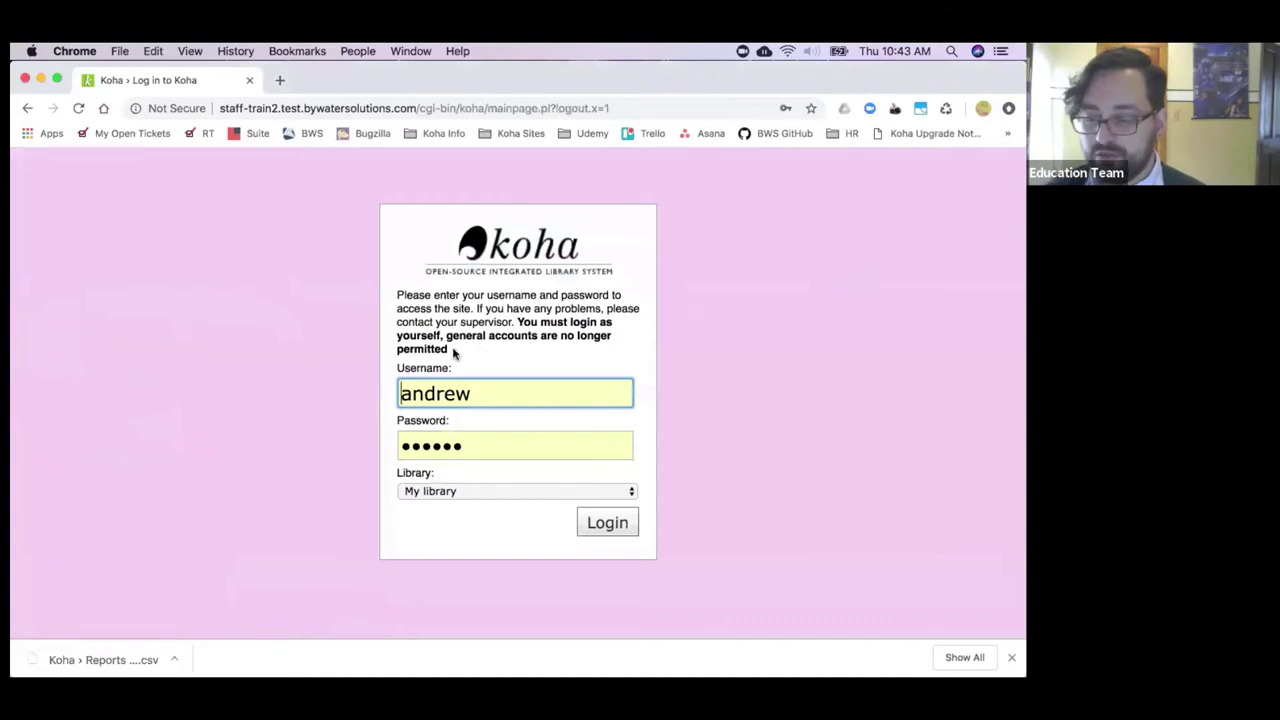
{"action": "left_click_drag", "start_coordinate": [451, 351], "coordinate": [381, 306]}
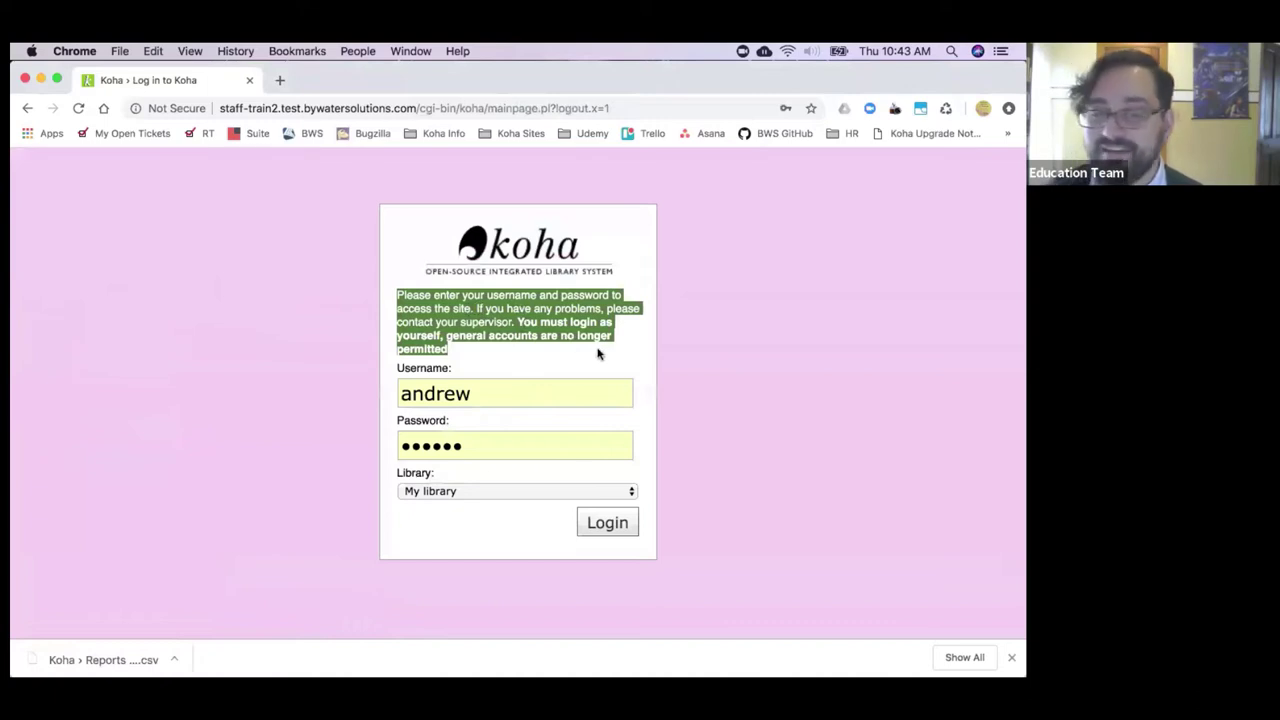
{"action": "scroll", "coordinate": [593, 347], "scroll_direction": "down", "scroll_amount": 1}
{"action": "scroll", "coordinate": [593, 347], "scroll_direction": "down", "scroll_amount": 1}
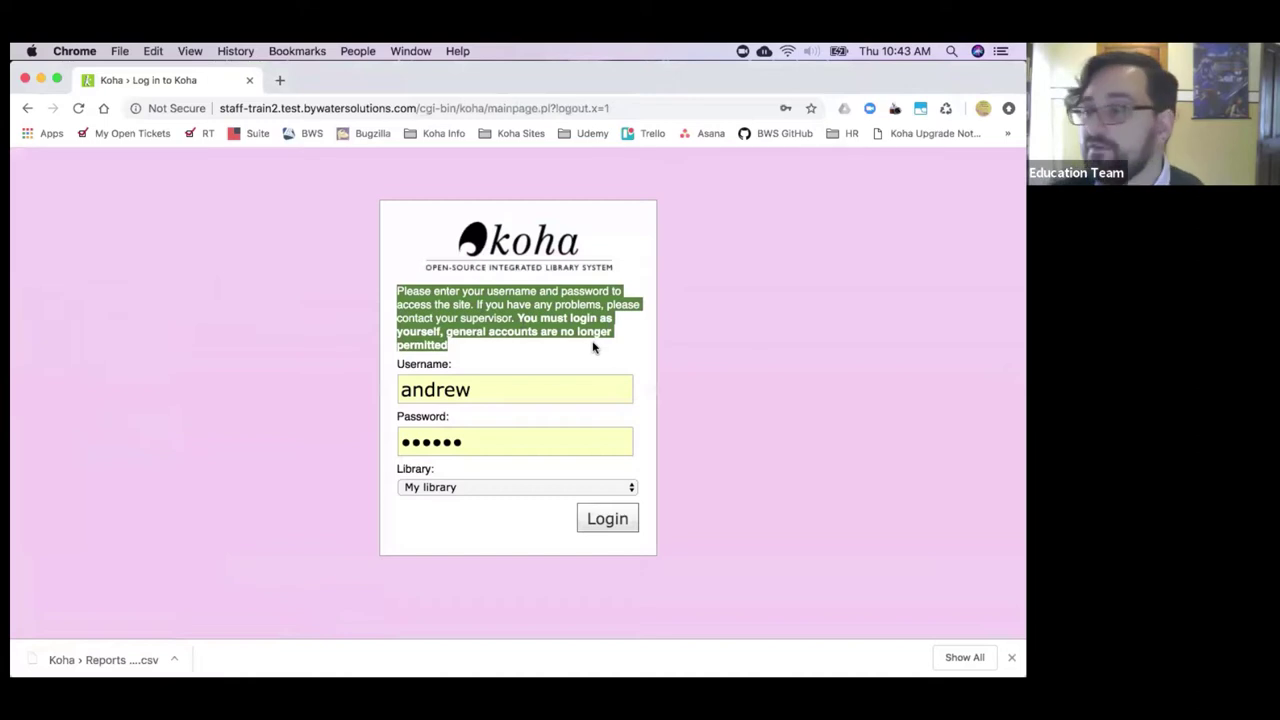
{"action": "left_click", "coordinate": [469, 345]}
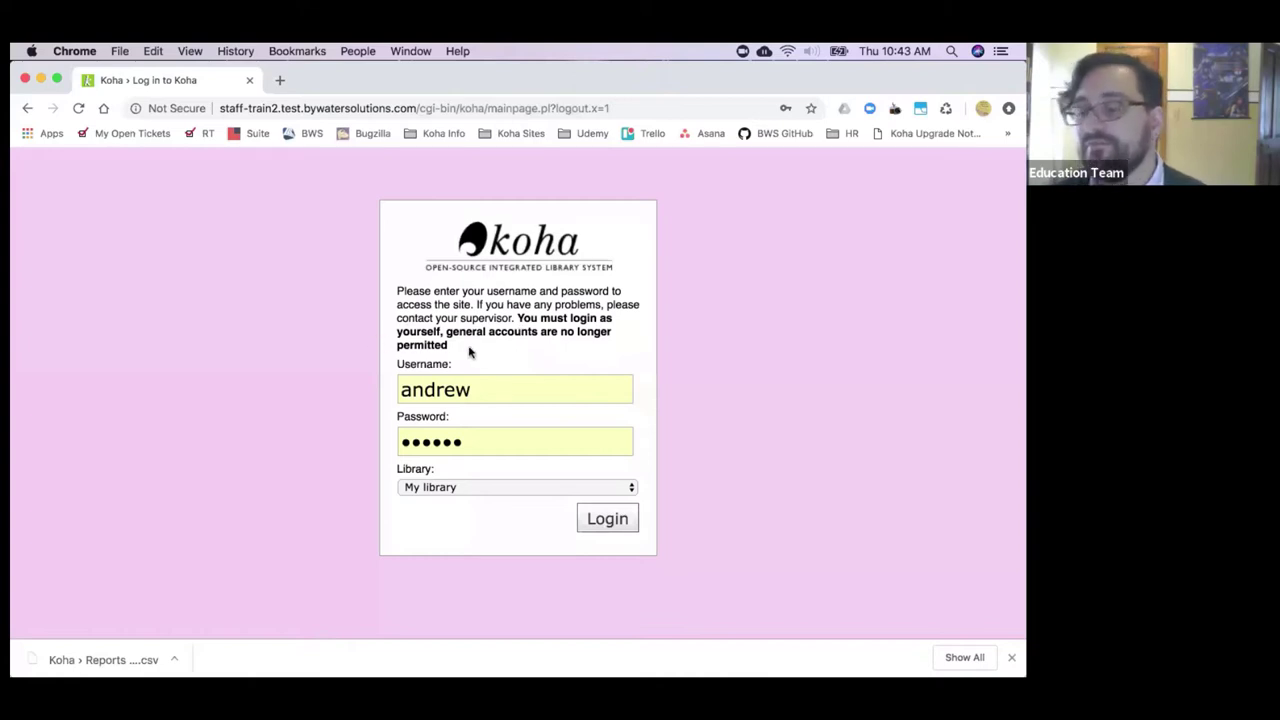
Step: Replace the prefilled account password and try to log in to the staff client
{"action": "left_click", "coordinate": [491, 449]}
{"action": "double_click", "coordinate": [488, 445]}
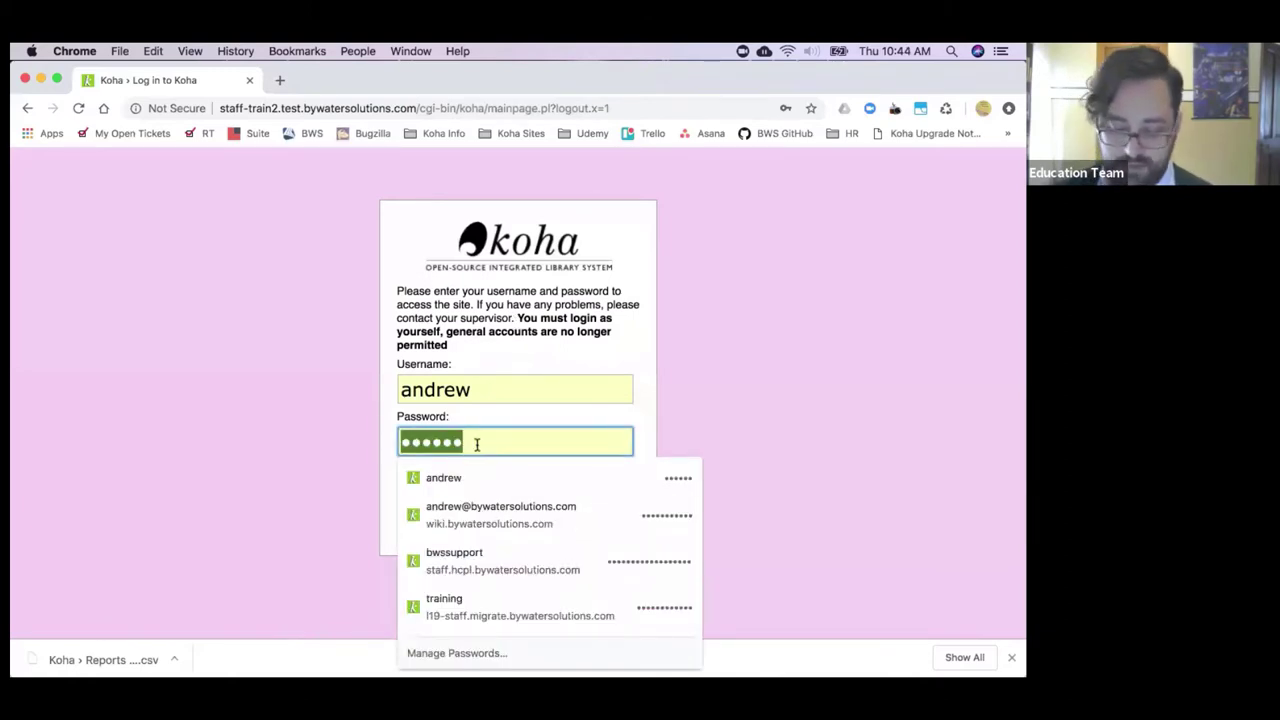
{"action": "type", "text": "*******"}
{"action": "key", "text": "Return"}
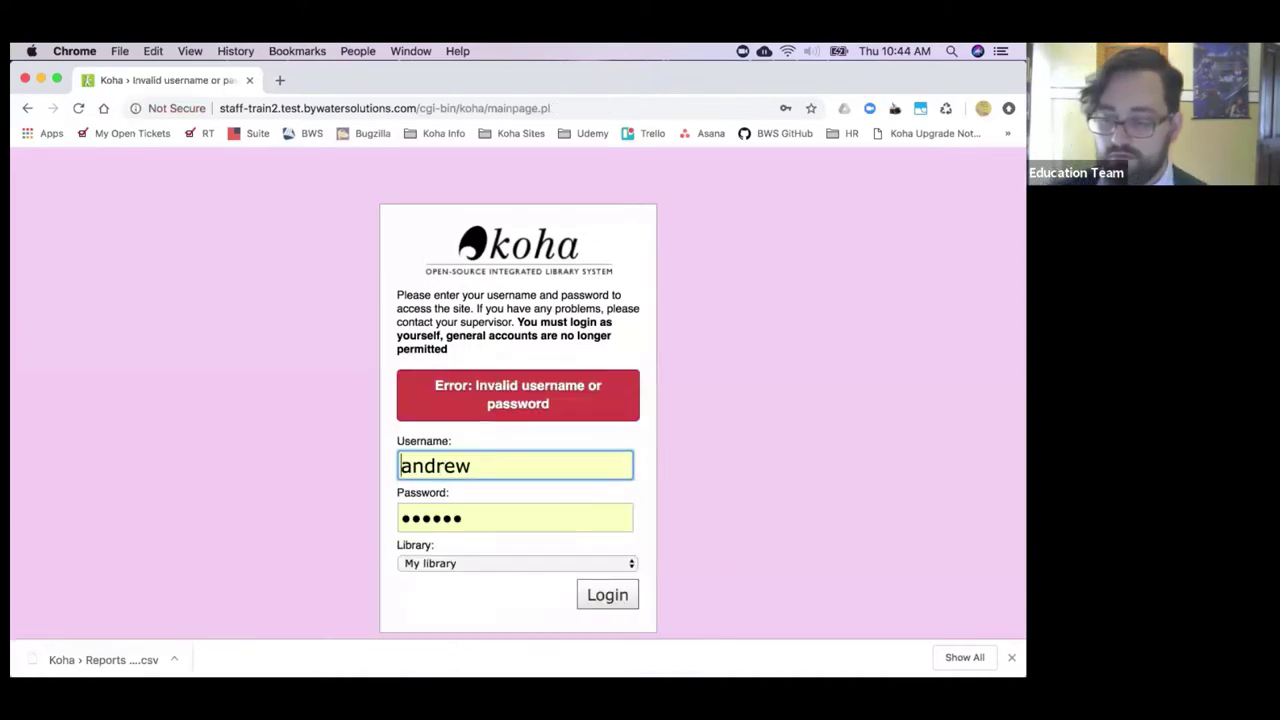
Step: Re-enter the account password and log in to the staff client with the library kept as My library
{"action": "double_click", "coordinate": [504, 517]}
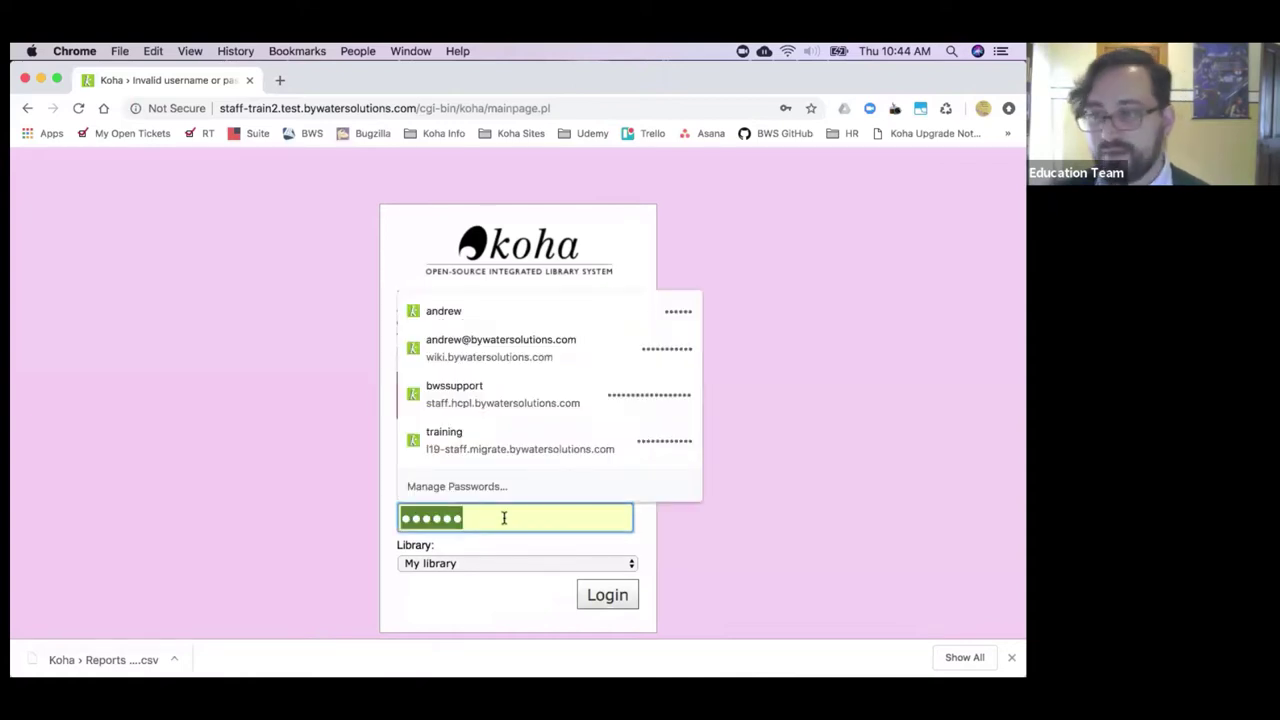
{"action": "type", "text": "••••••"}
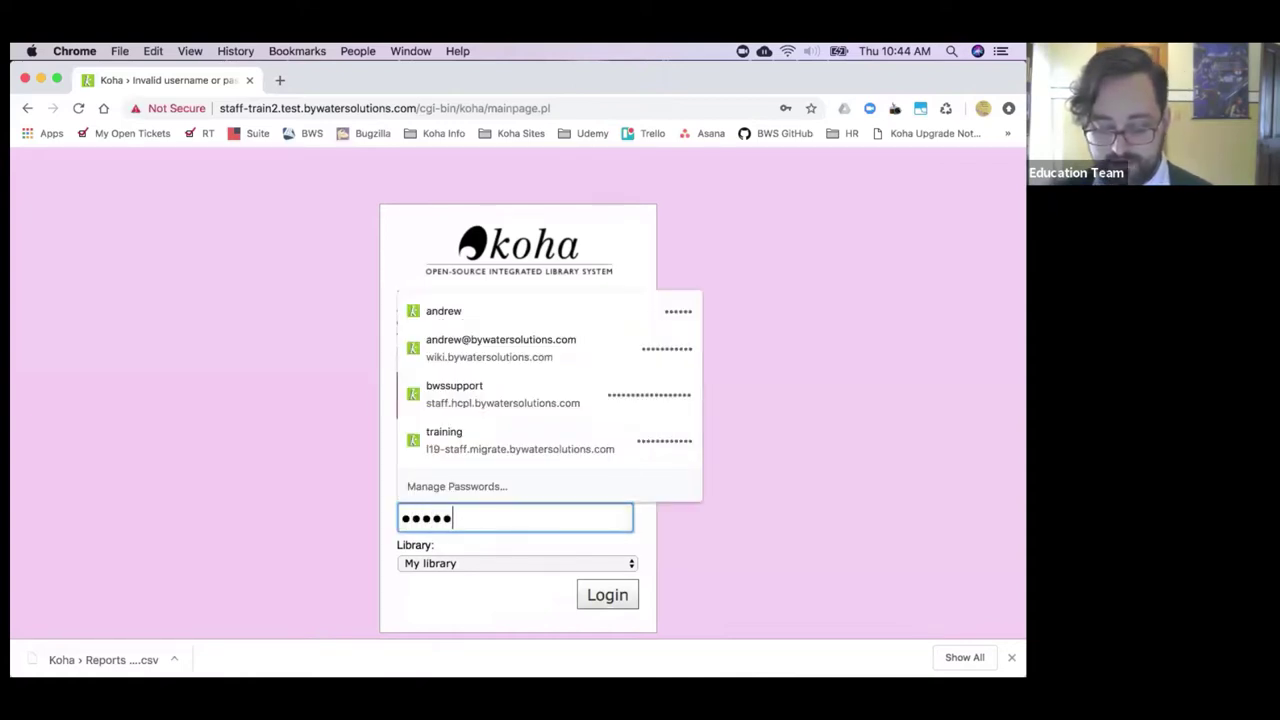
{"action": "key", "text": "Return"}
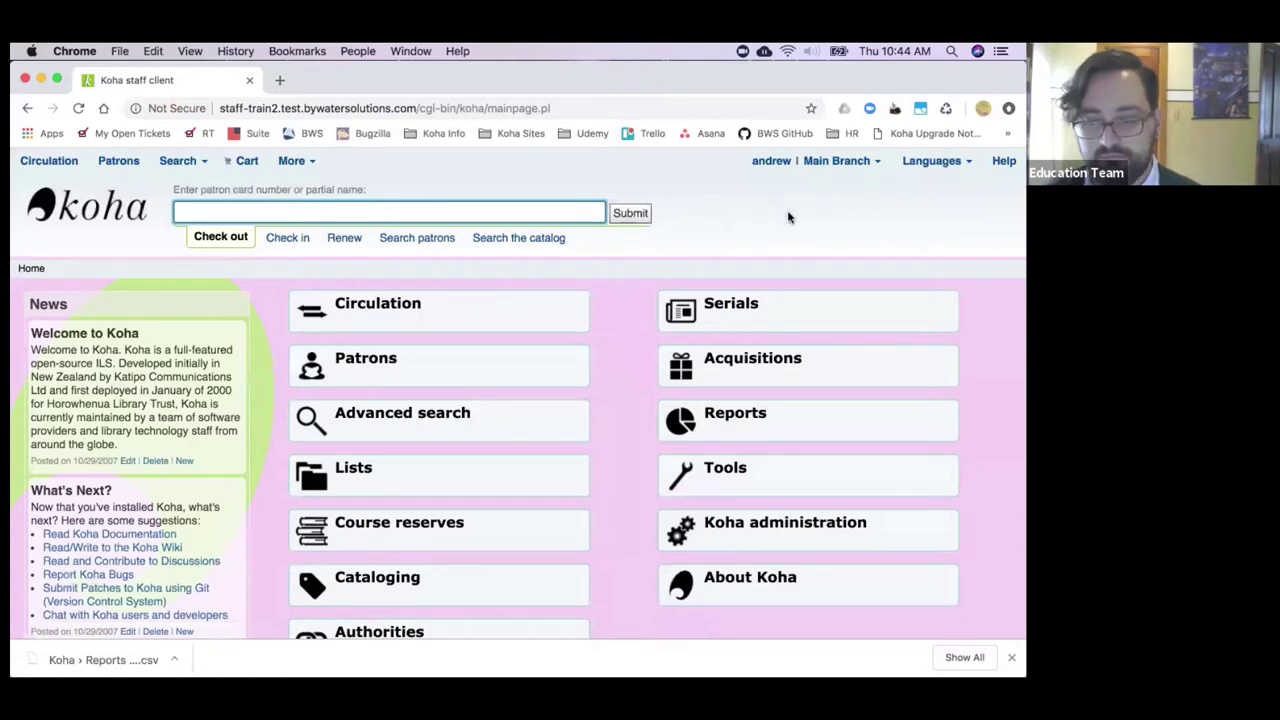
Step: Open Koha administration and search the global system preferences for "purge suggestions"
{"action": "left_click", "coordinate": [833, 528]}
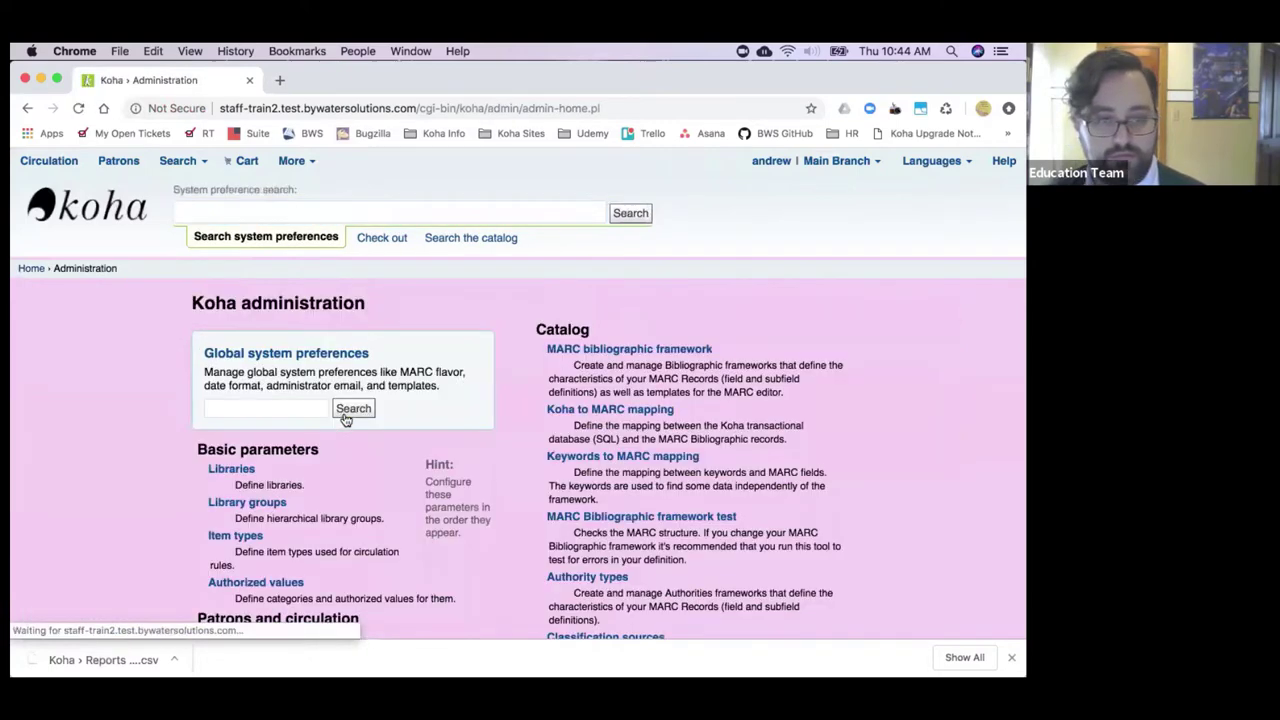
{"action": "left_click", "coordinate": [264, 409]}
{"action": "type", "text": "purge"}
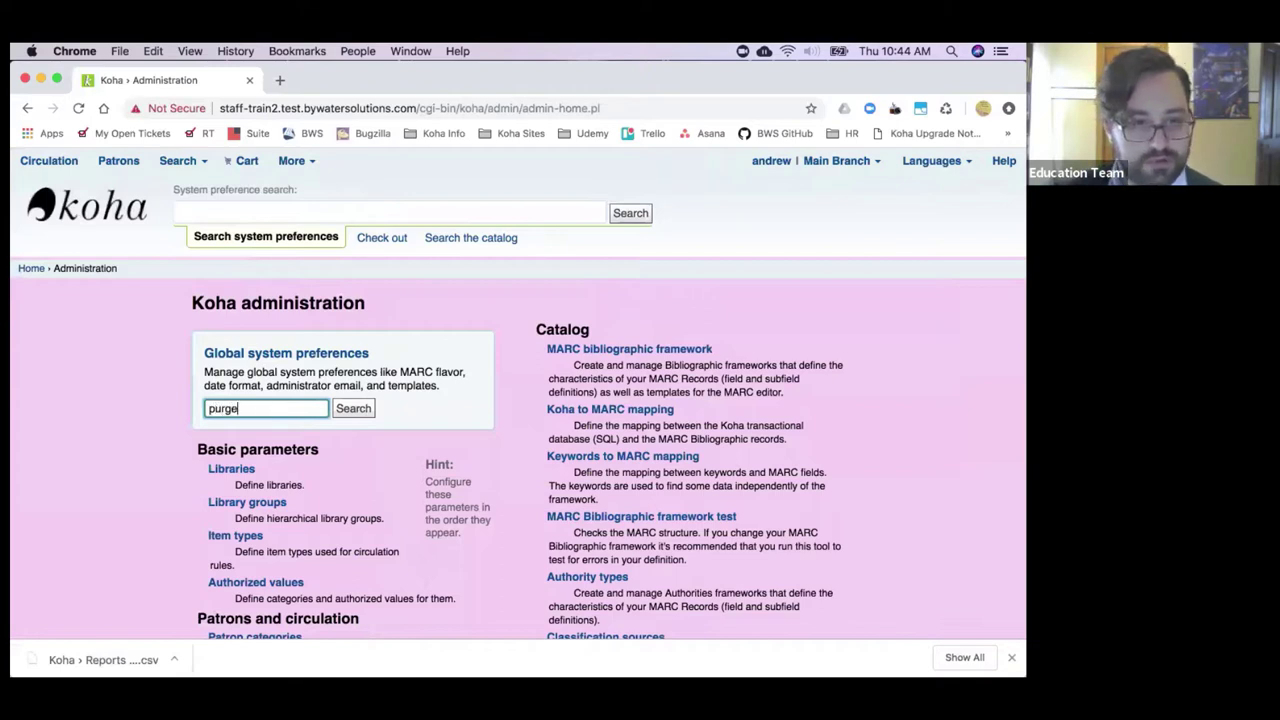
{"action": "type", "text": " sug"}
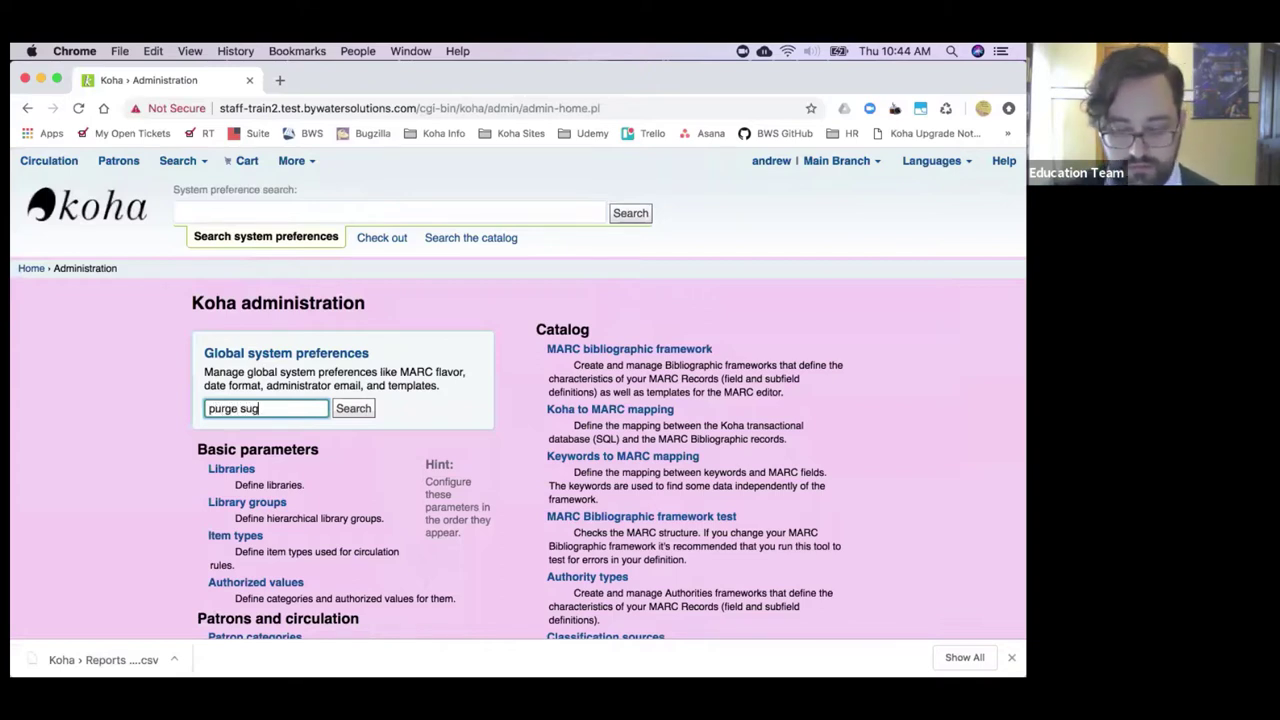
{"action": "type", "text": "gestions"}
{"action": "key", "text": "Return"}
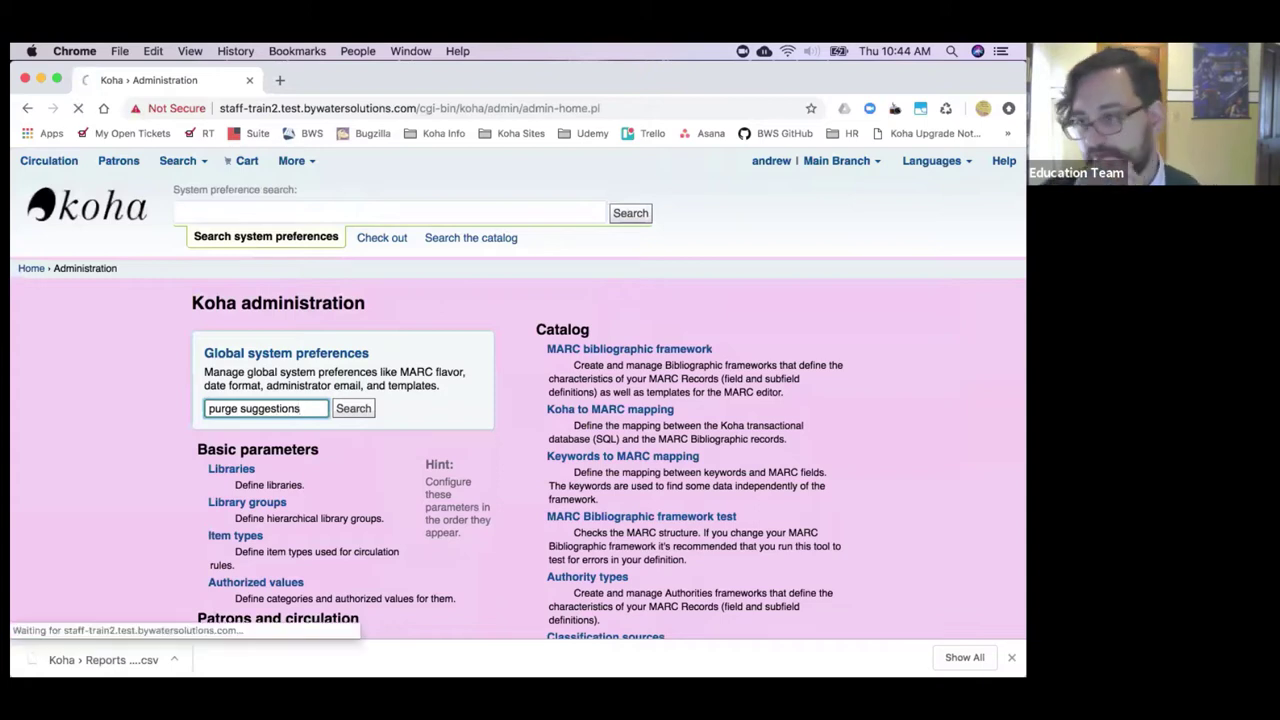